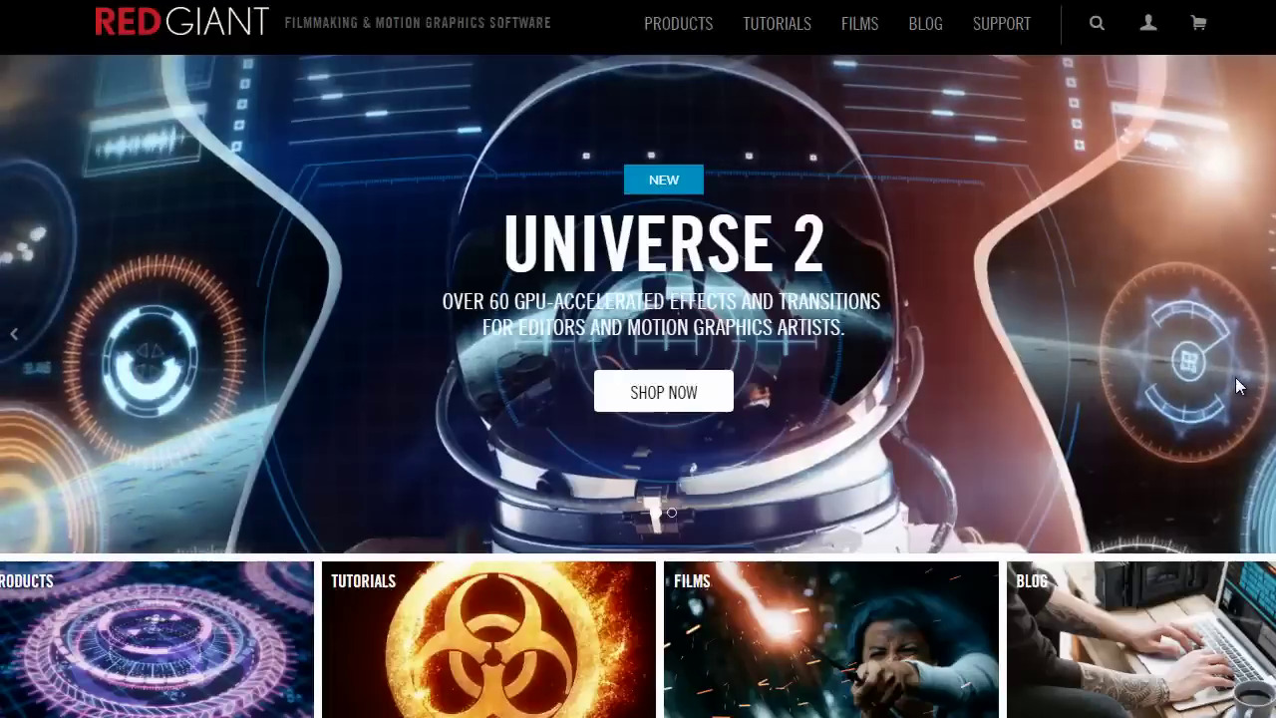
Open the LUT Buddy product page on Red Giant's site and reveal its Mac/Windows download options.
mouse_move(709, 33)
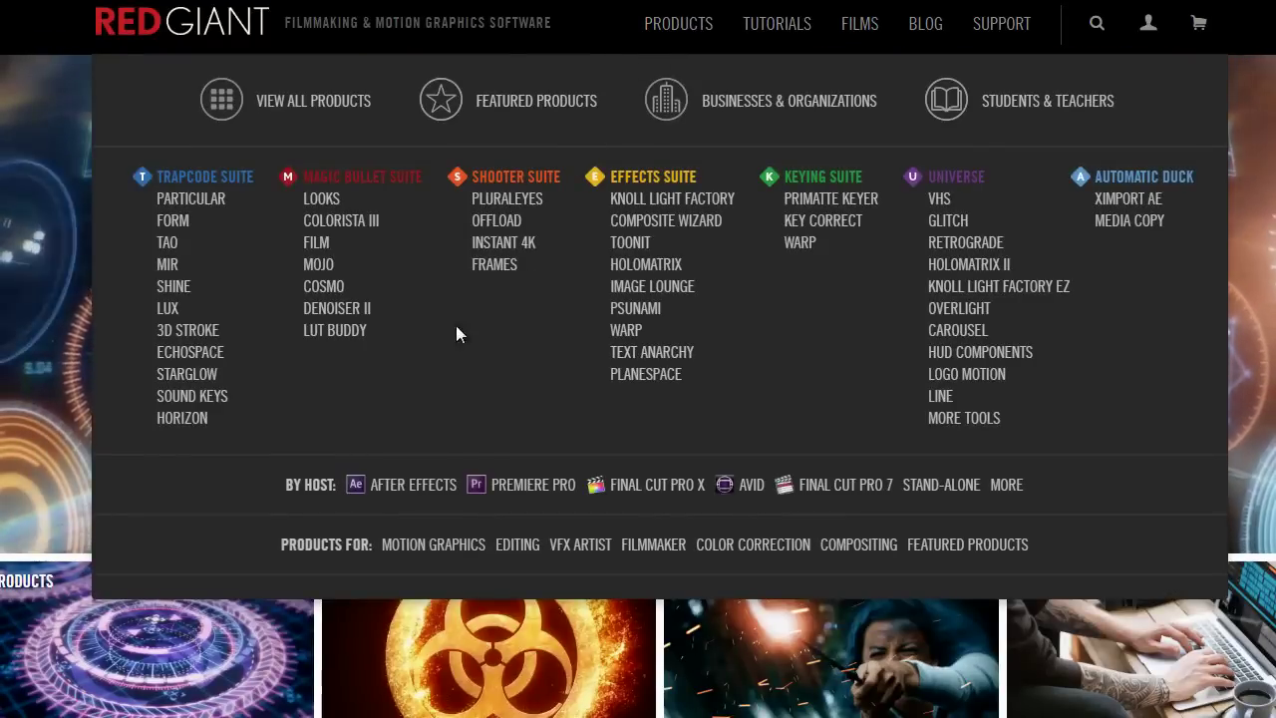
click(354, 336)
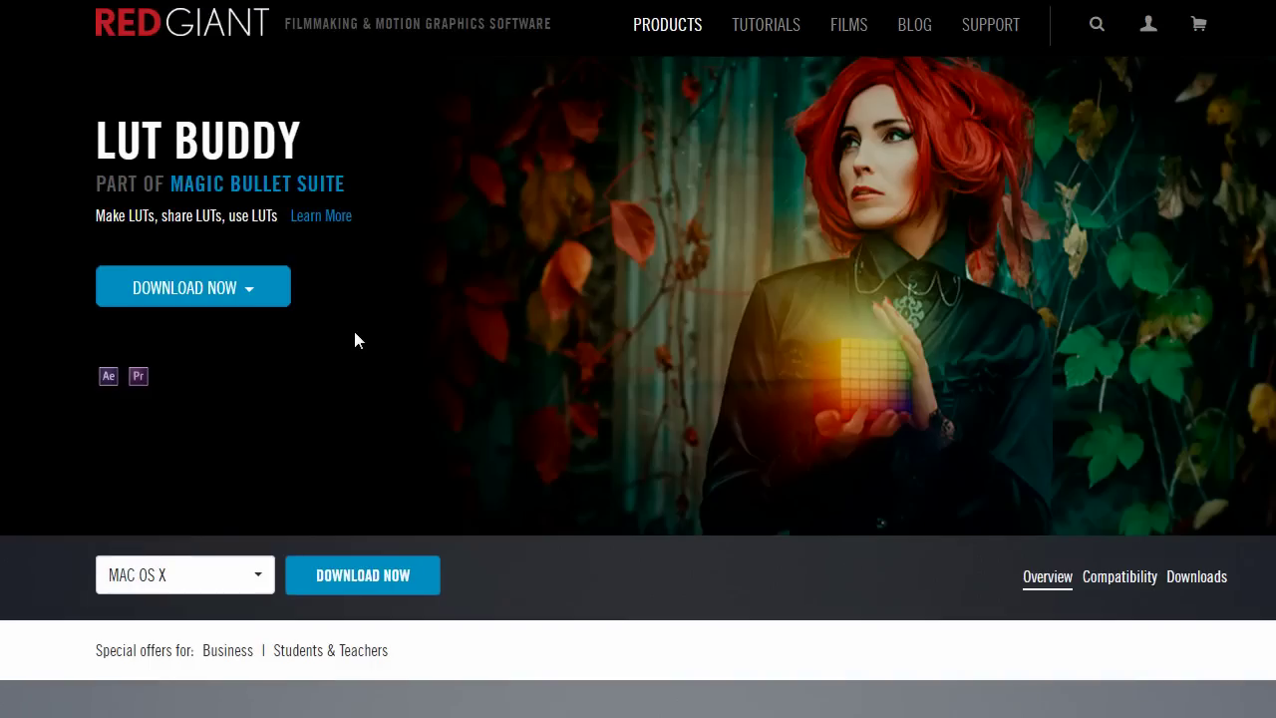
click(254, 294)
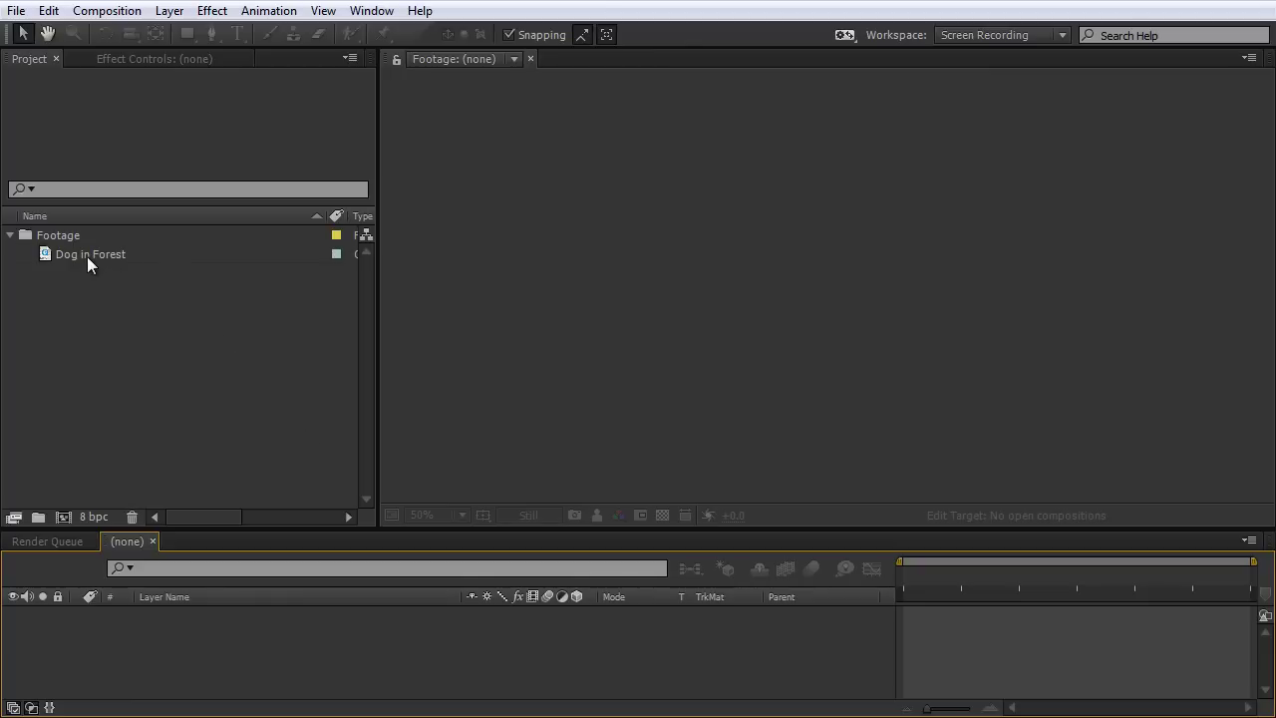
Create a composition from the Dog in Forest clip and add an adjustment layer to it.
drag(86, 256, 62, 521)
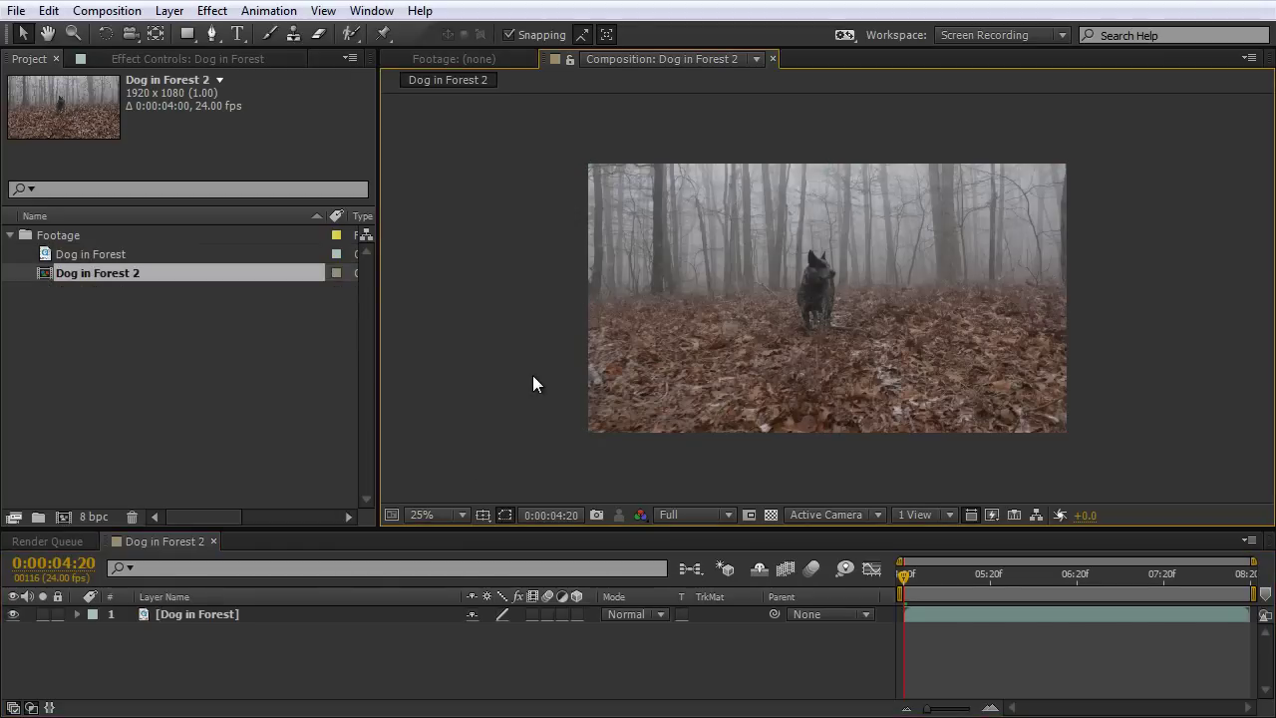
right_click(510, 269)
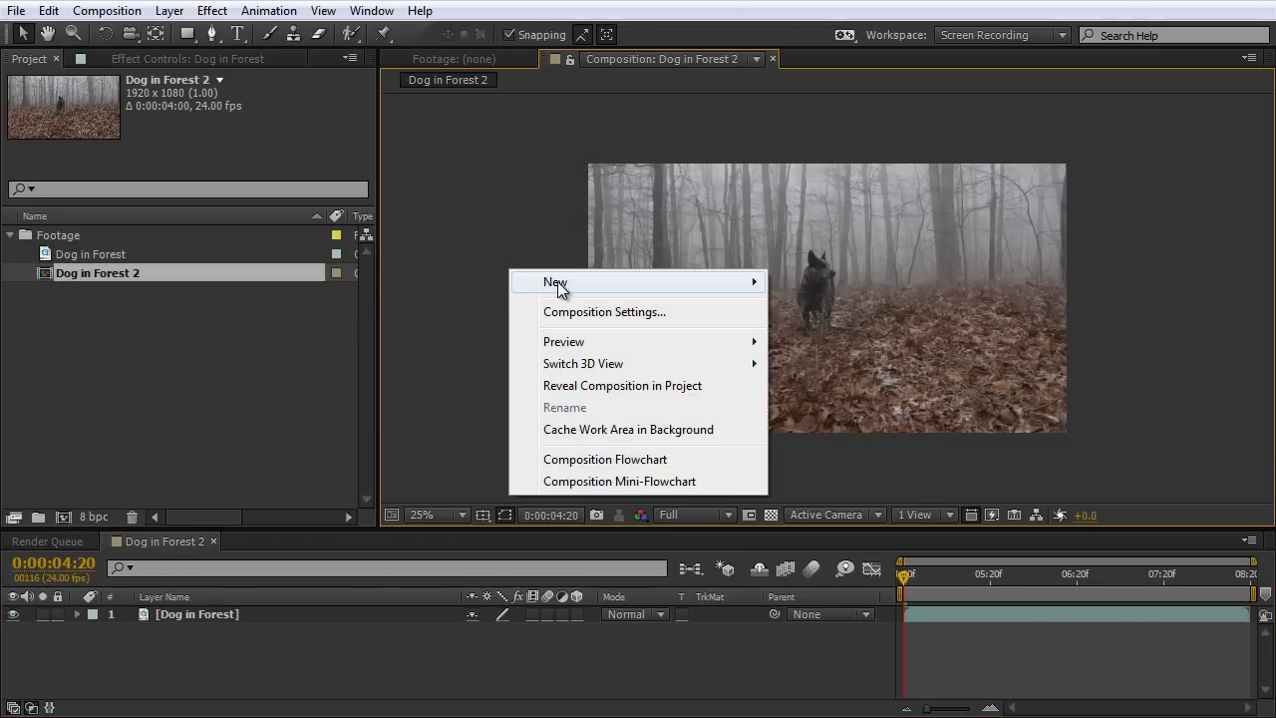
mouse_move(716, 286)
click(868, 442)
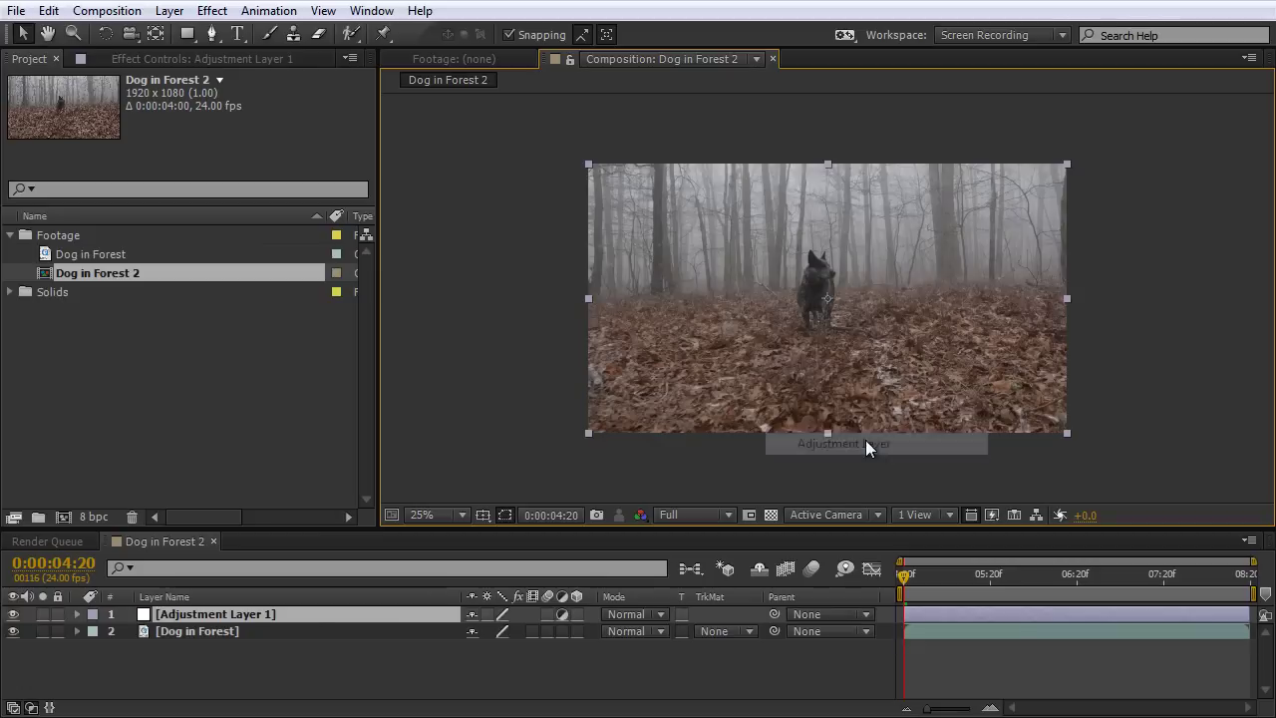
Rename the new adjustment layer to 'Draw'.
click(267, 612)
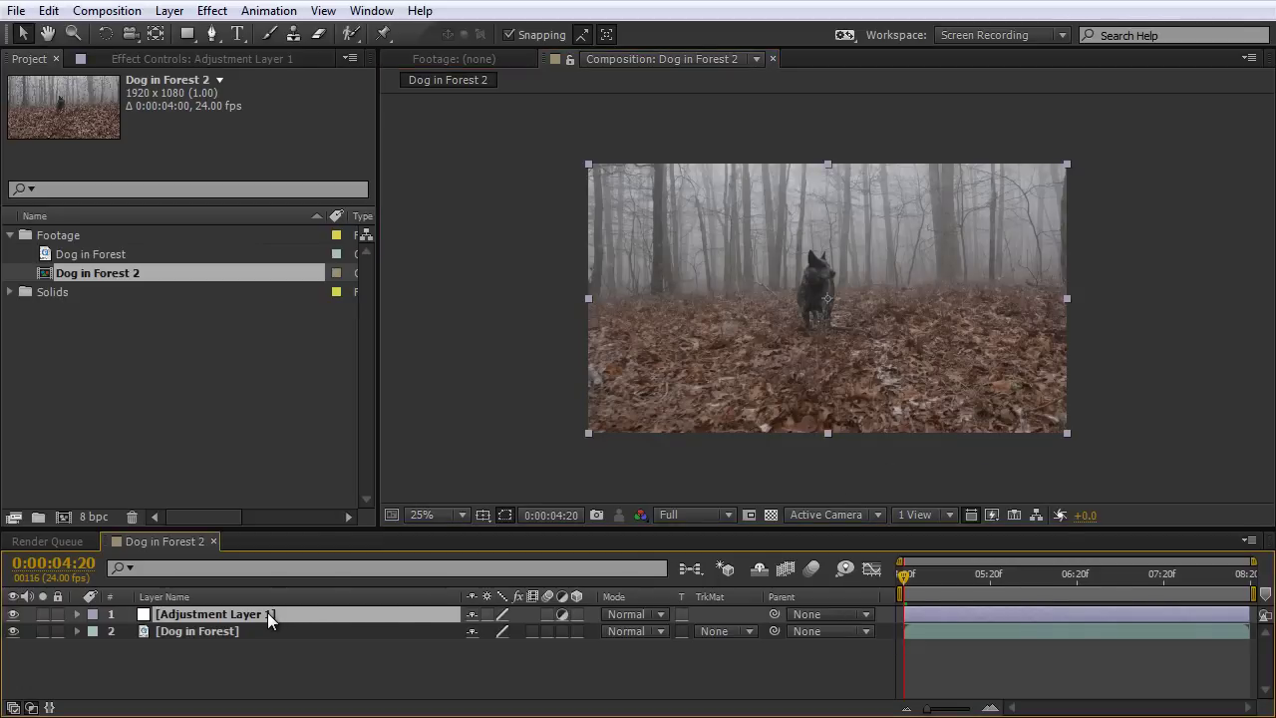
key(Return)
text(D)
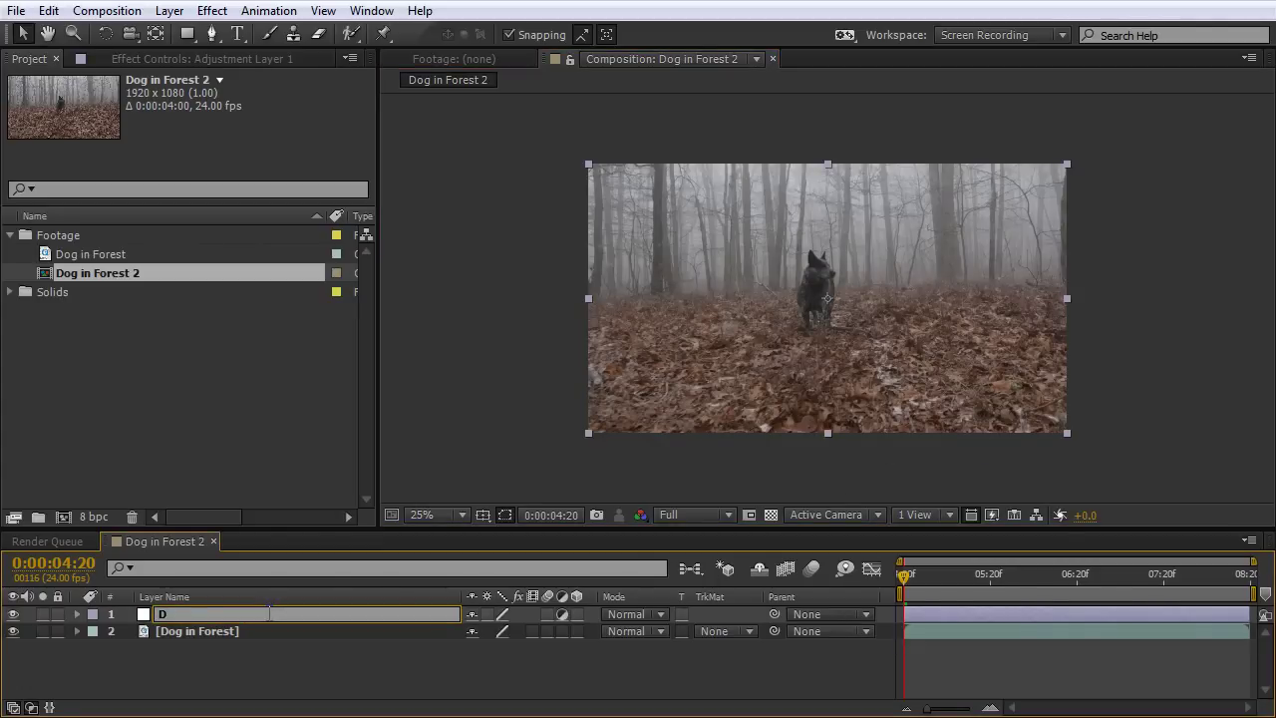
text(raw)
click(479, 451)
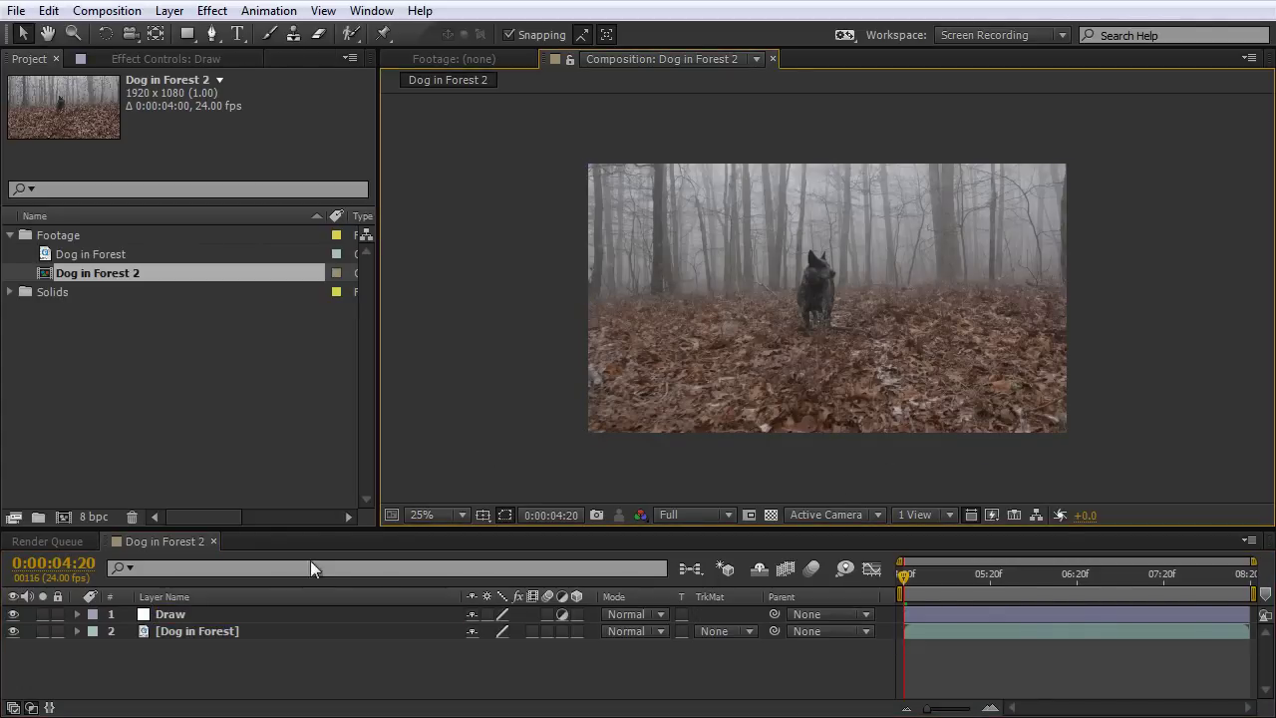
click(202, 614)
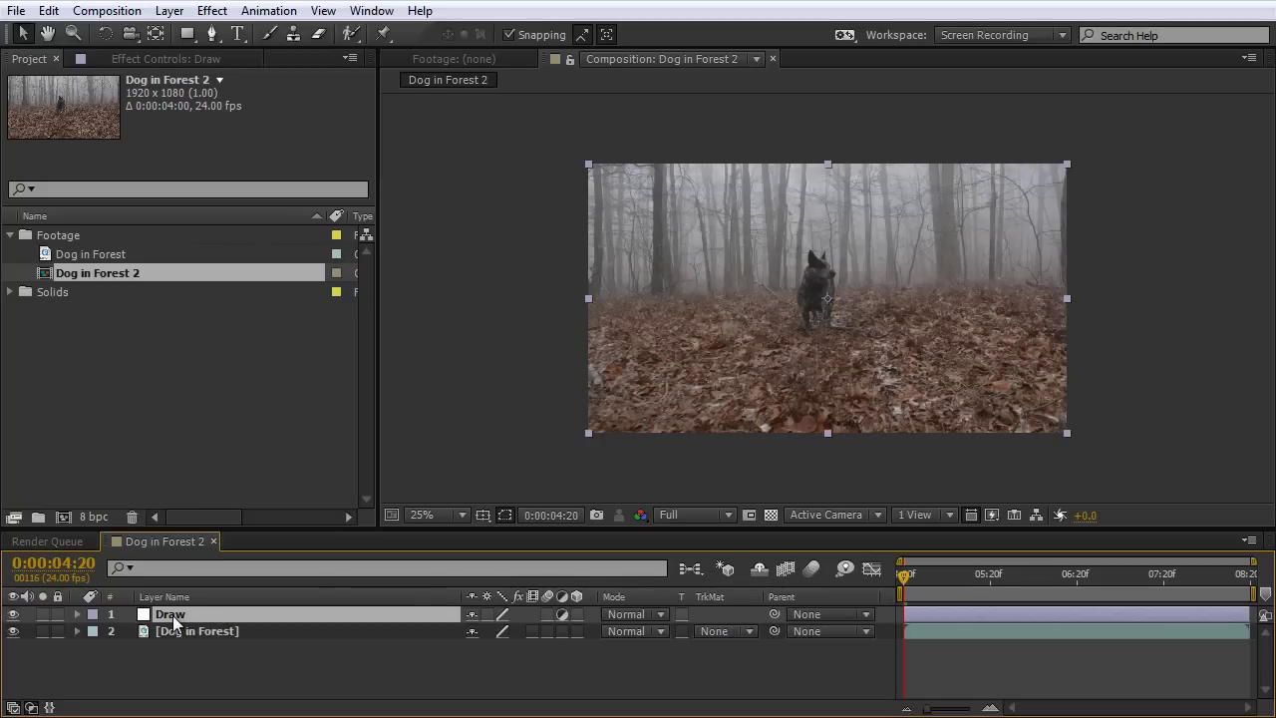
Apply Red Giant LUT Buddy to the Draw layer with its Action set to Draw Pattern.
click(212, 10)
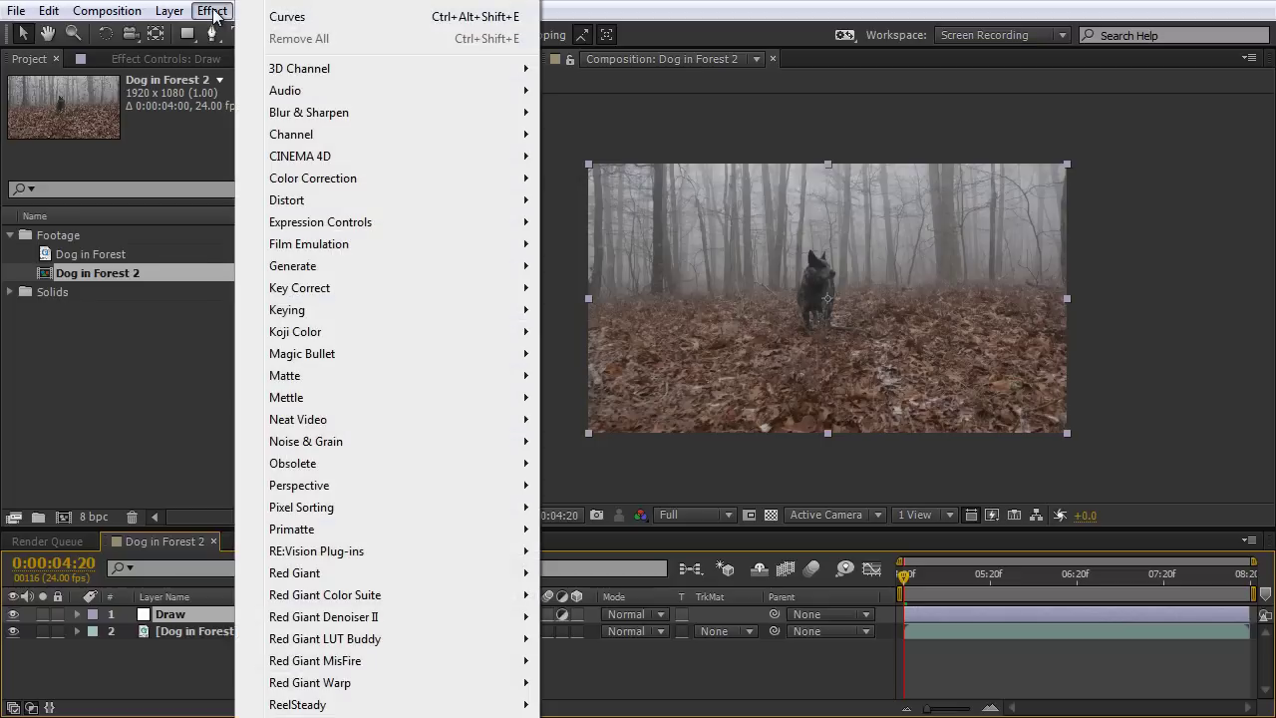
mouse_move(355, 640)
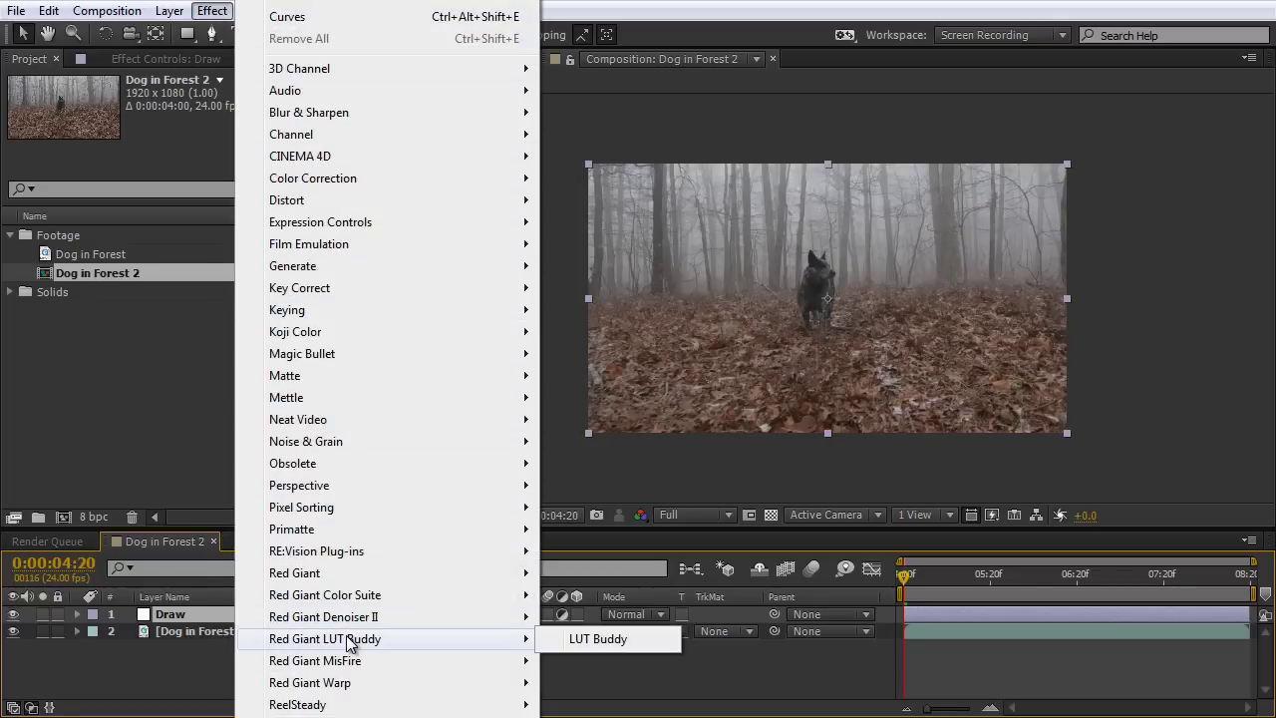
click(597, 642)
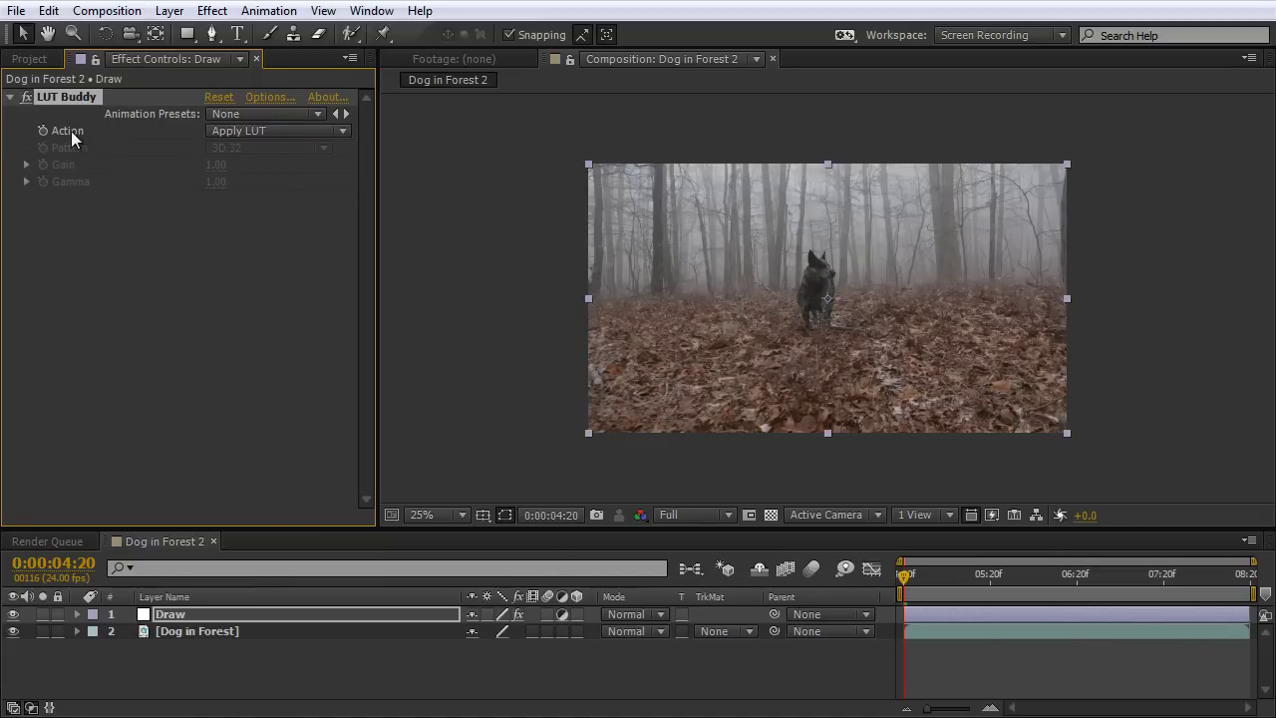
click(253, 132)
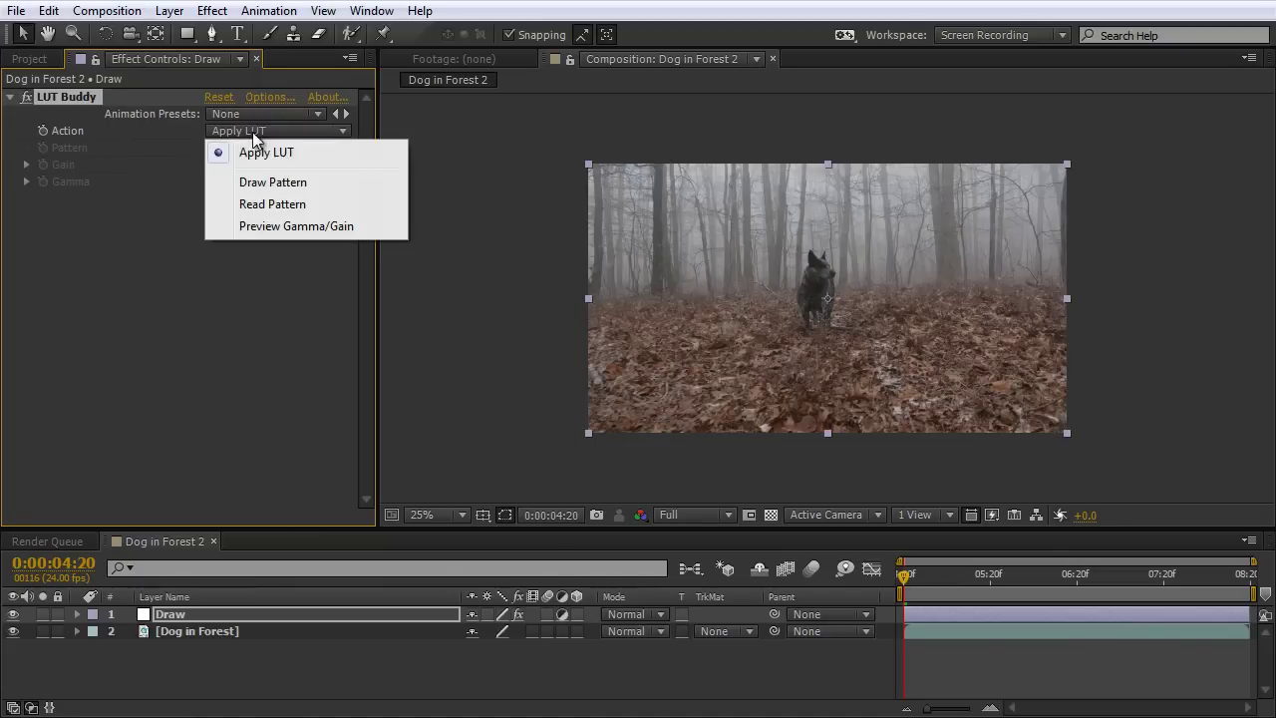
click(276, 185)
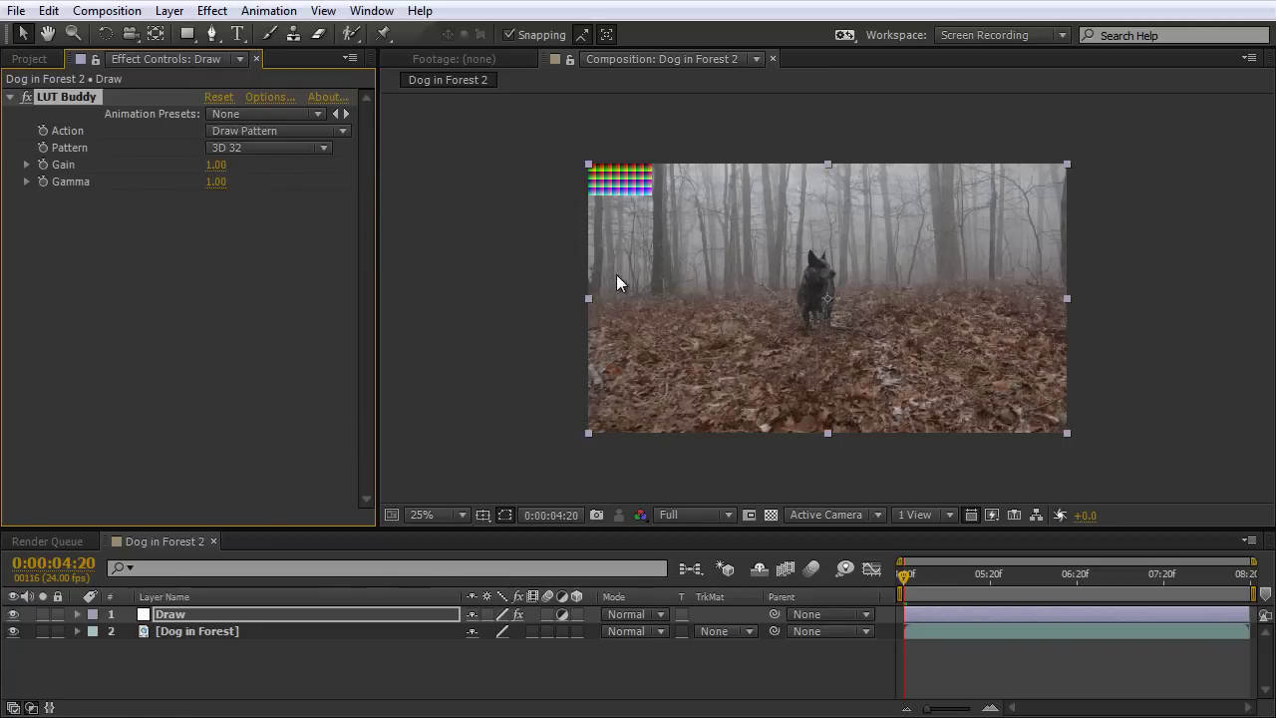
scroll(626, 258, up, 4)
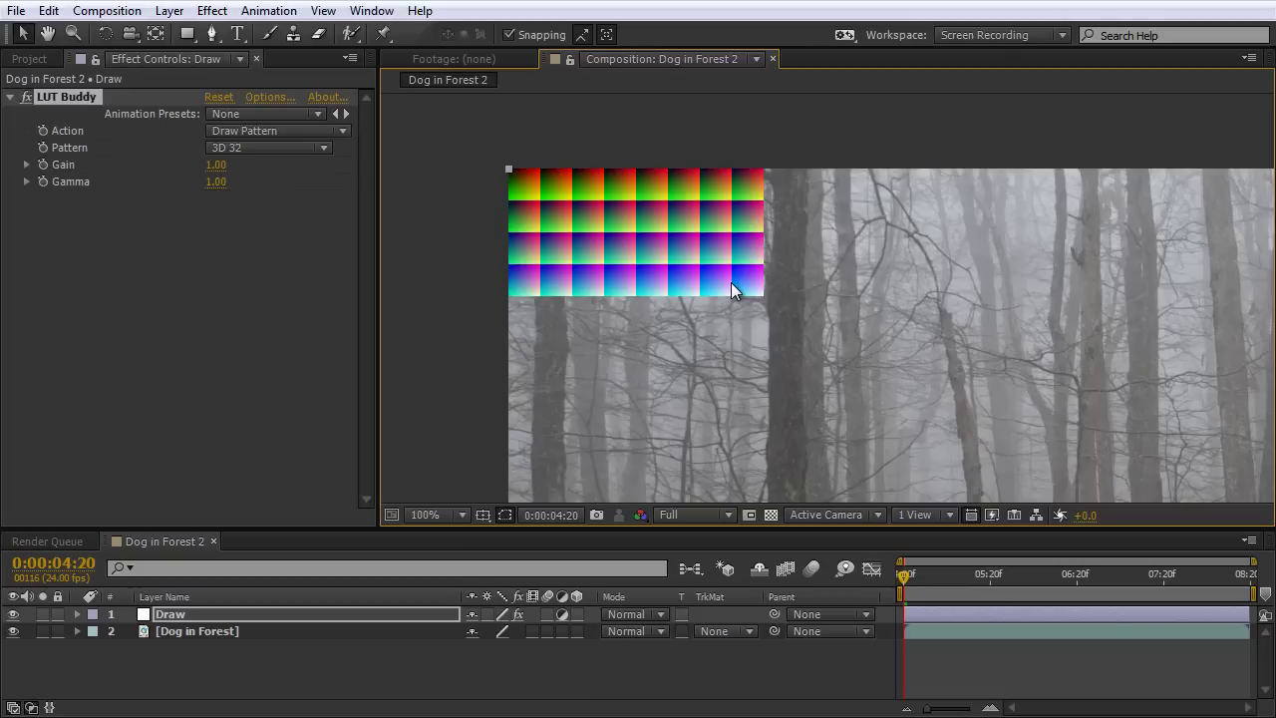
Set LUT Buddy's Pattern to 3D 64 and pan across the denser grid.
click(235, 148)
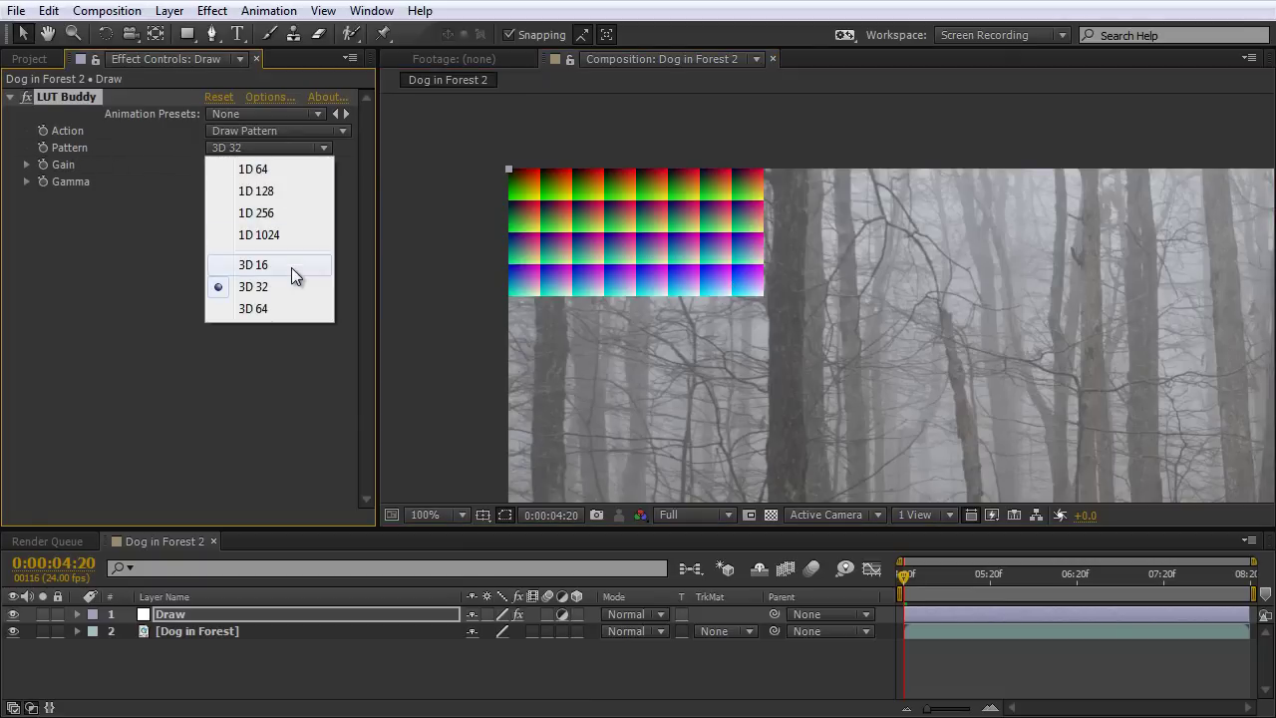
click(280, 309)
scroll(657, 220, down, 1)
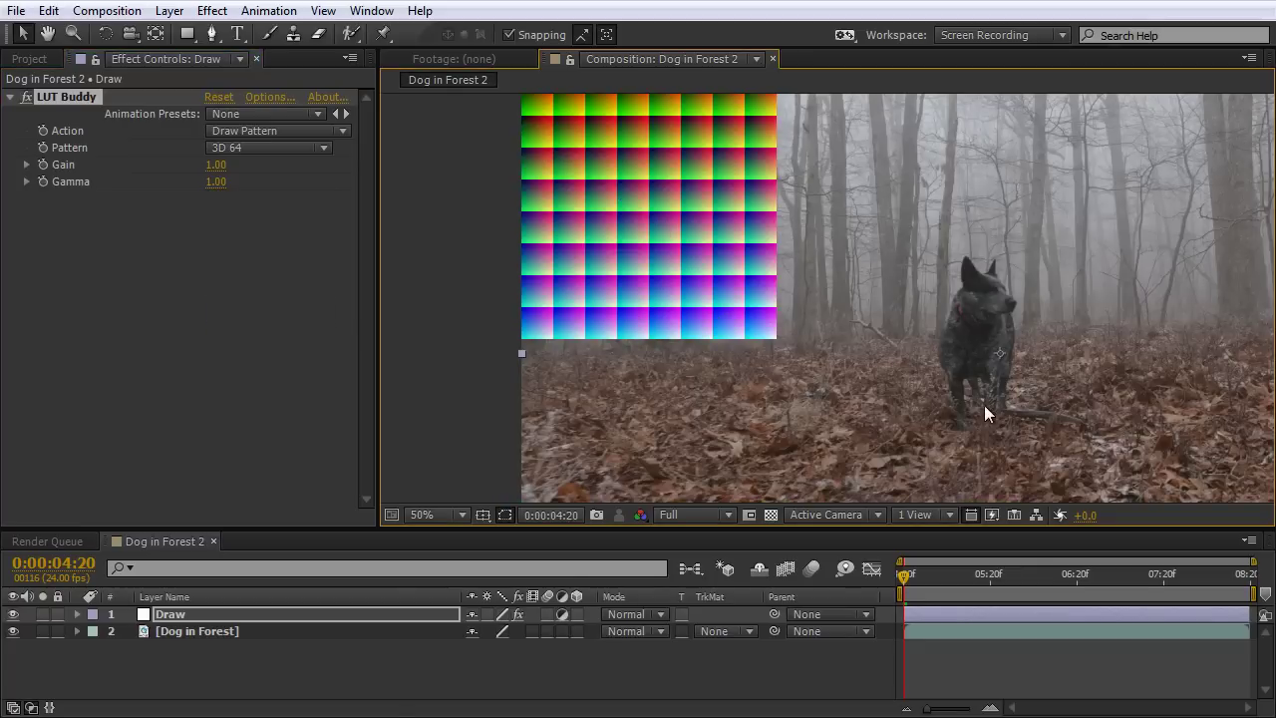
drag(979, 407, 880, 383)
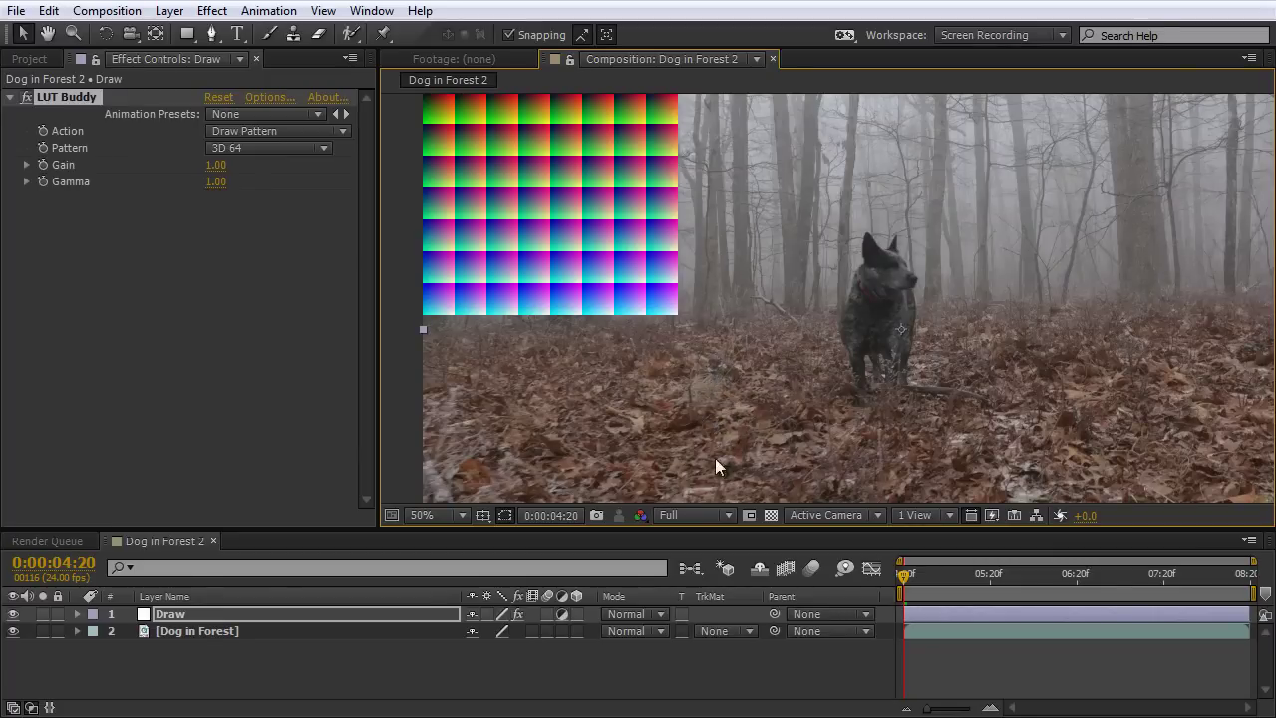
scroll(765, 413, down, 1)
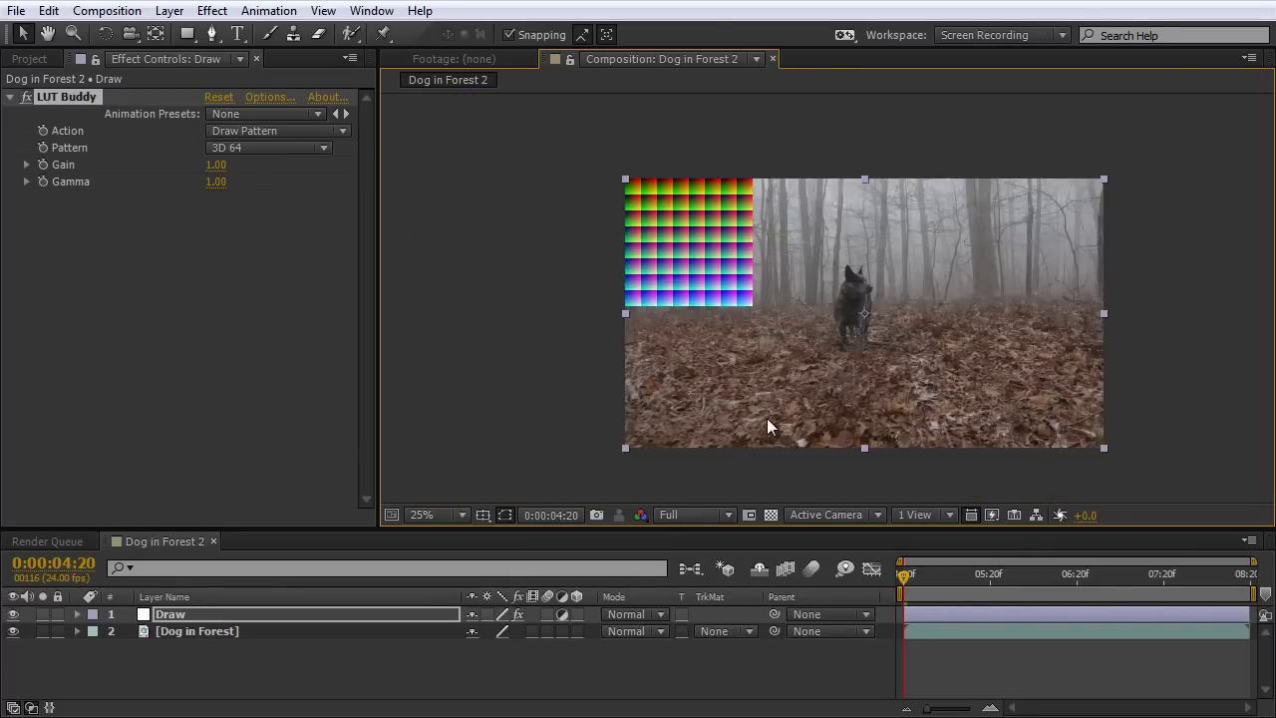
Switch the viewer resolution to Half, zoom to 50%, then return to Full resolution.
click(720, 516)
click(697, 589)
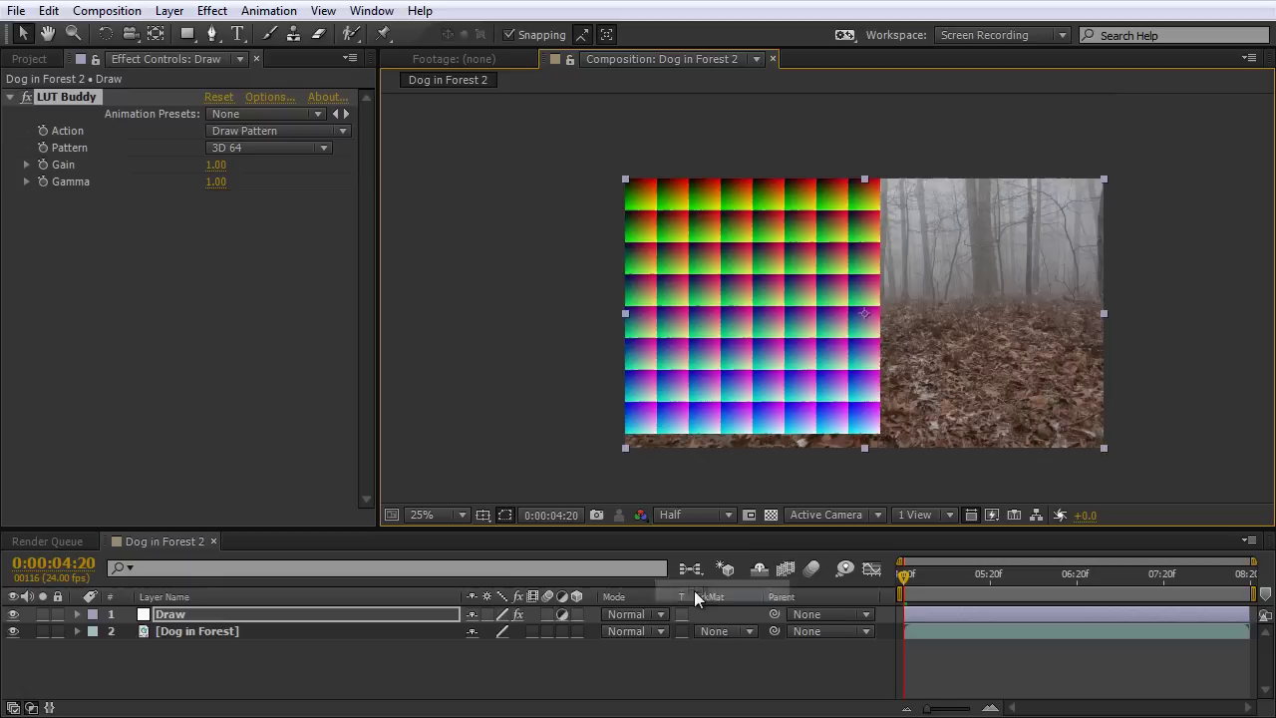
key(period)
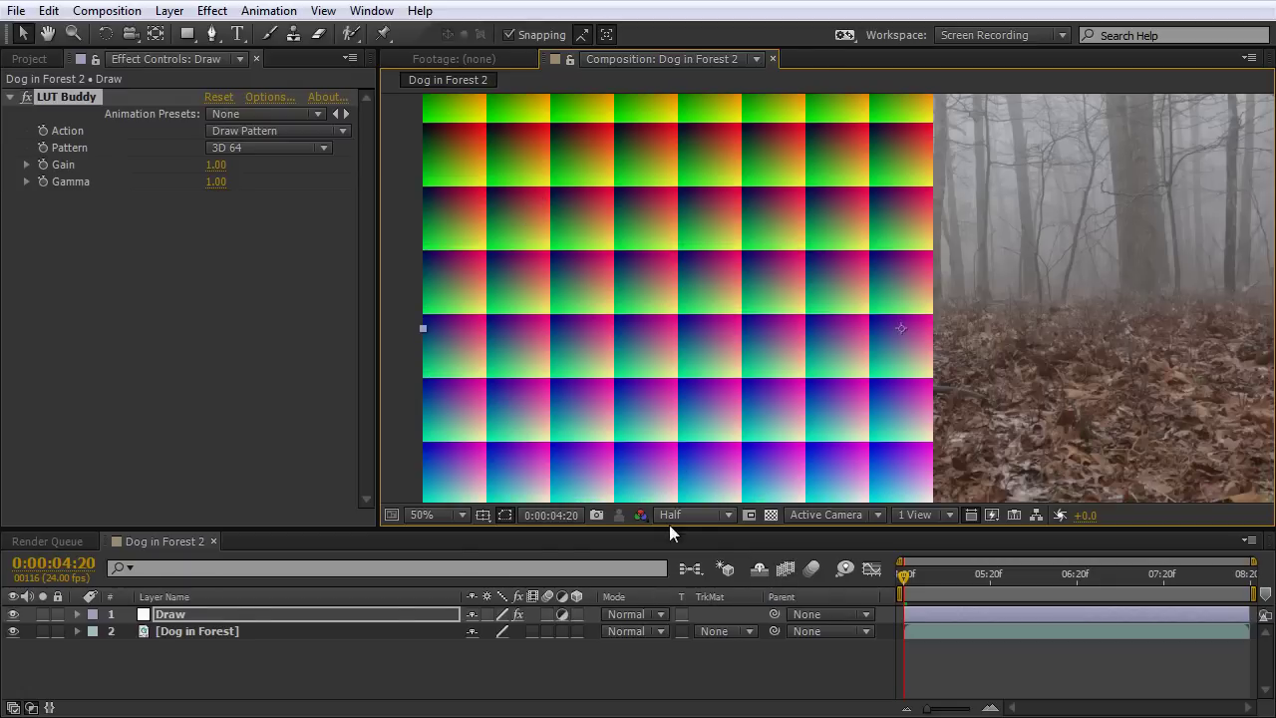
click(715, 515)
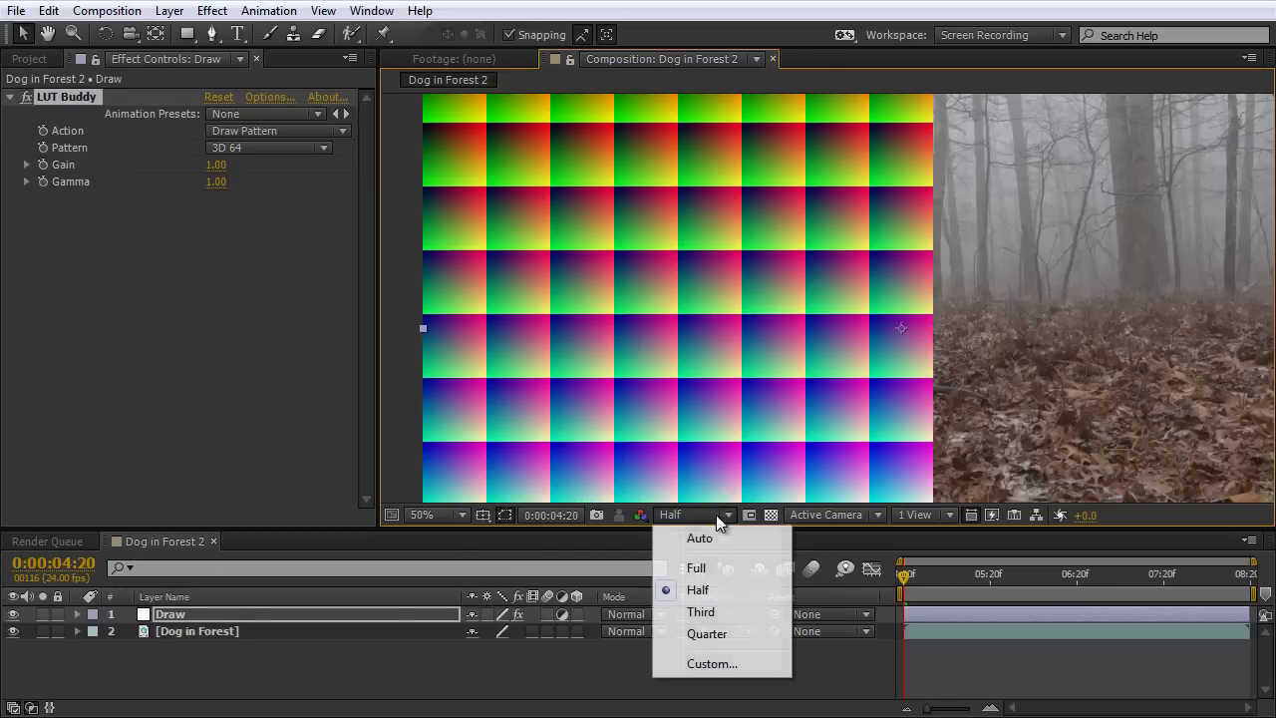
click(698, 567)
scroll(773, 393, down, 1)
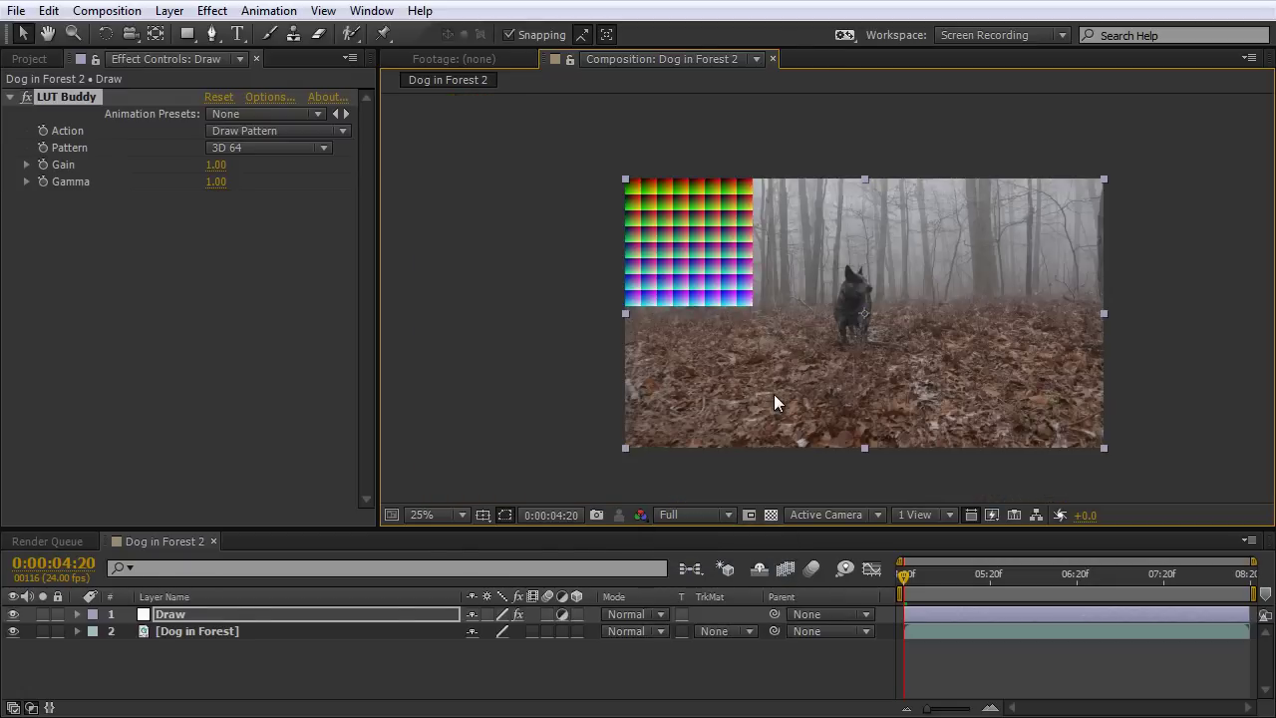
Add a new adjustment layer at the top of the stack and name it 'Grade'.
right_click(491, 181)
mouse_move(647, 192)
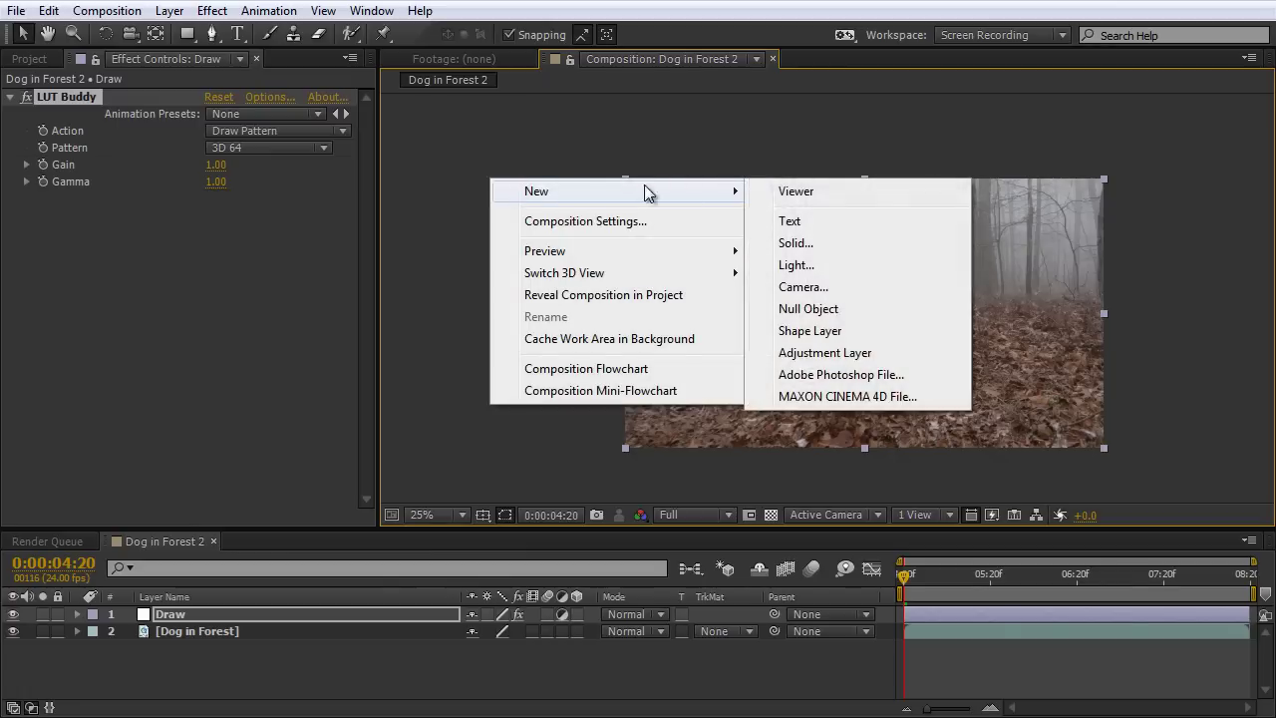
click(824, 351)
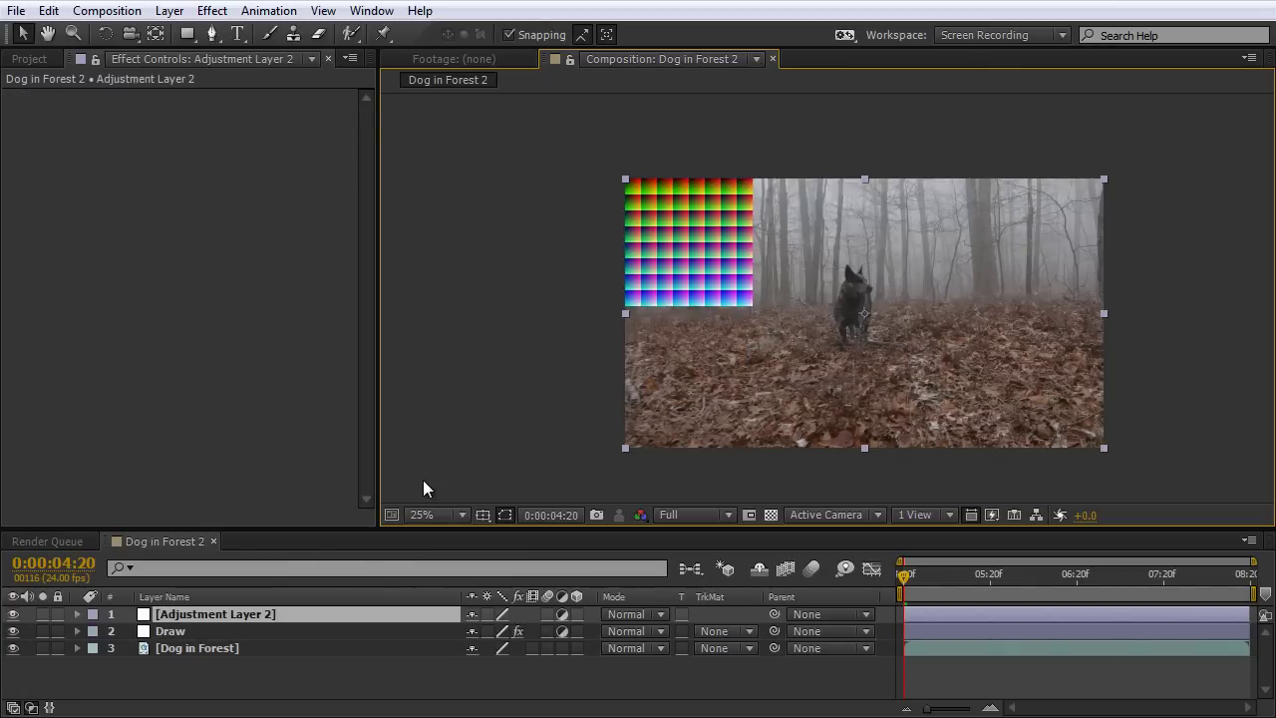
click(243, 618)
key(Return)
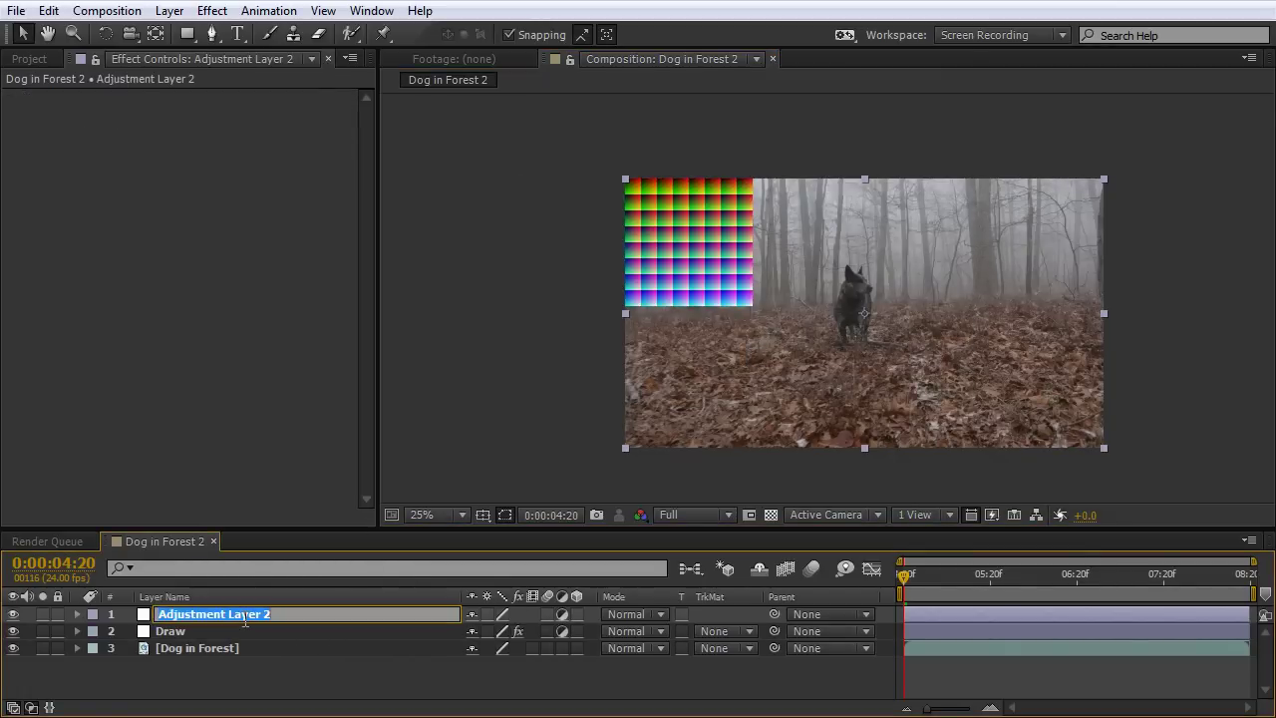
text(Grade)
click(449, 429)
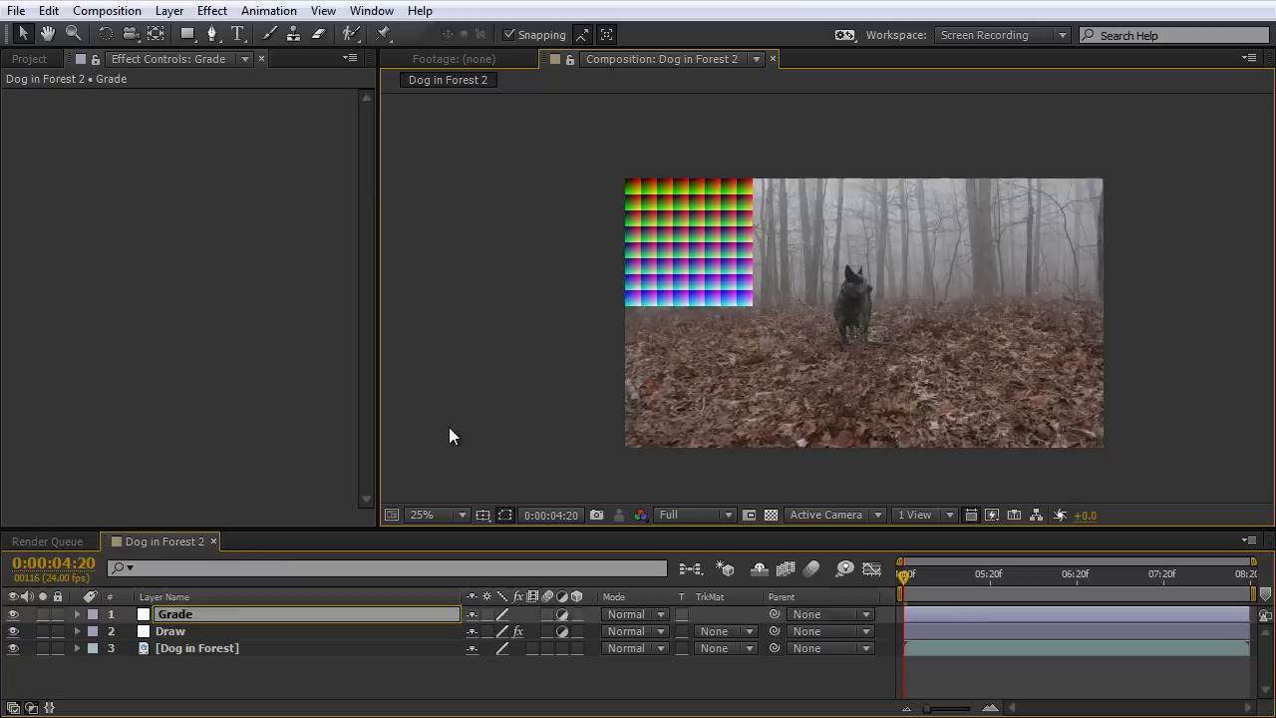
click(173, 613)
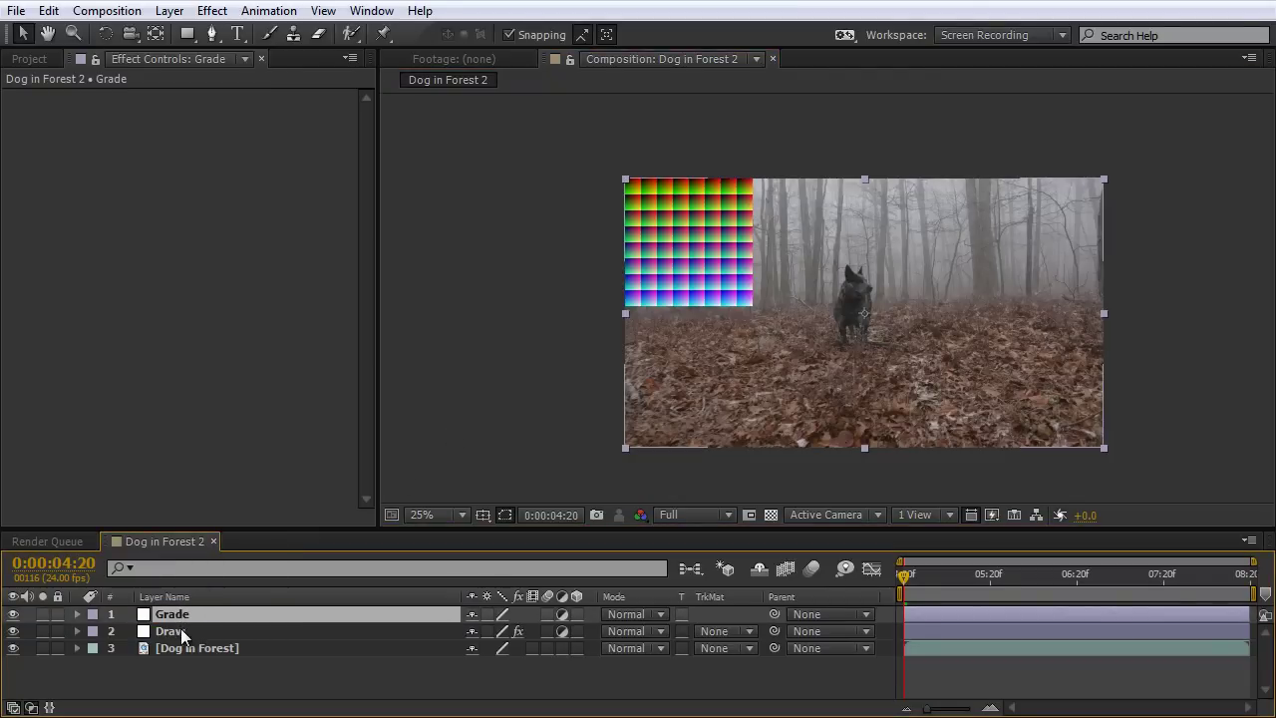
Select the Draw and Dog in Forest layers in turn, then reselect Grade.
click(178, 632)
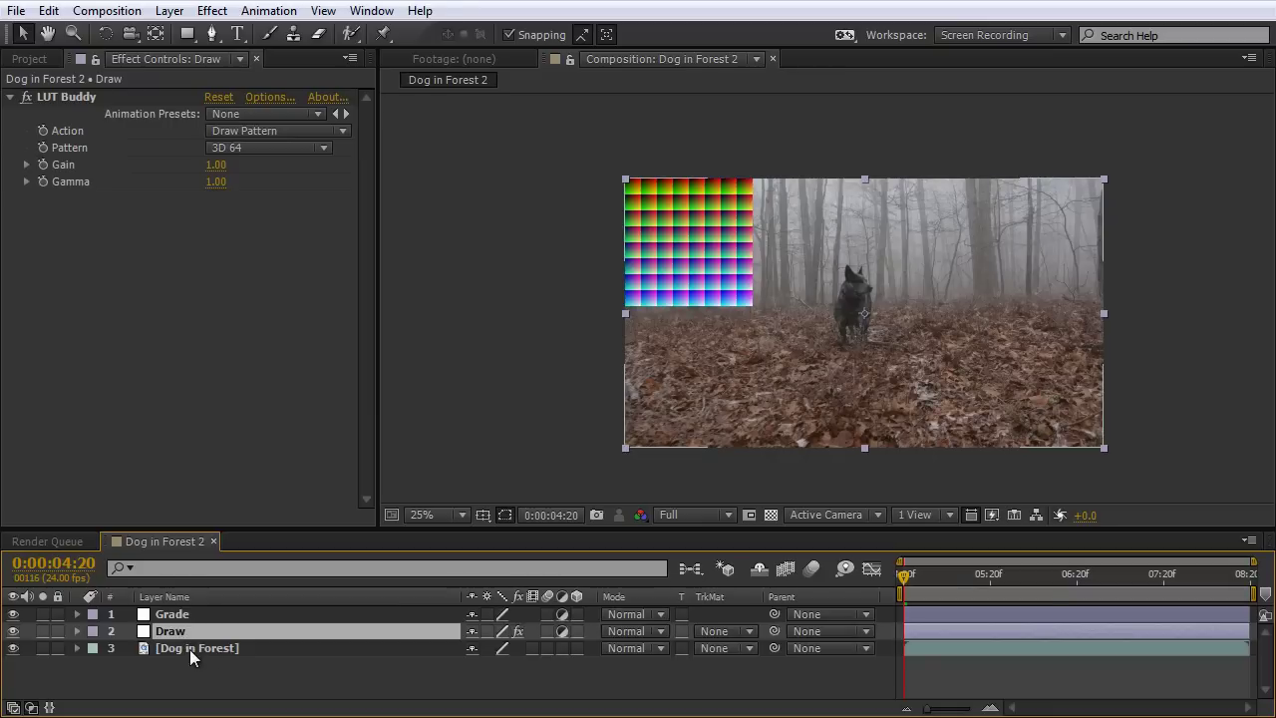
click(226, 653)
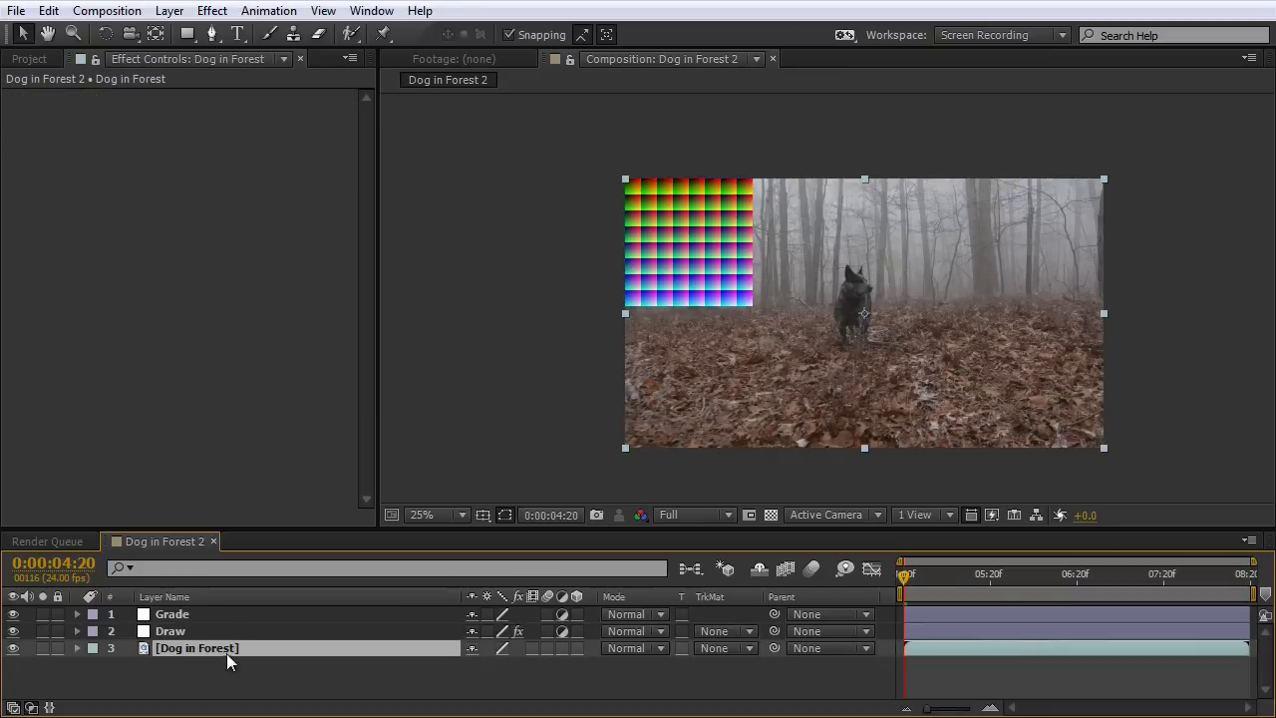
click(167, 617)
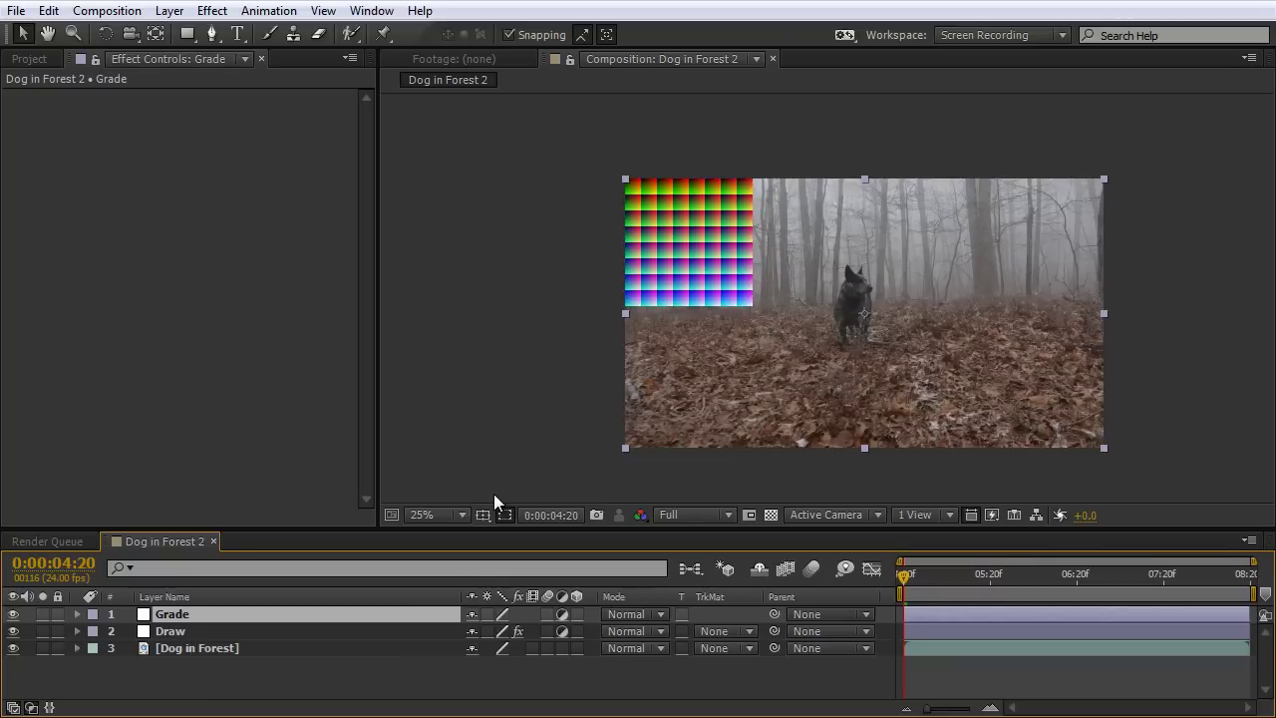
scroll(584, 202, up, 2)
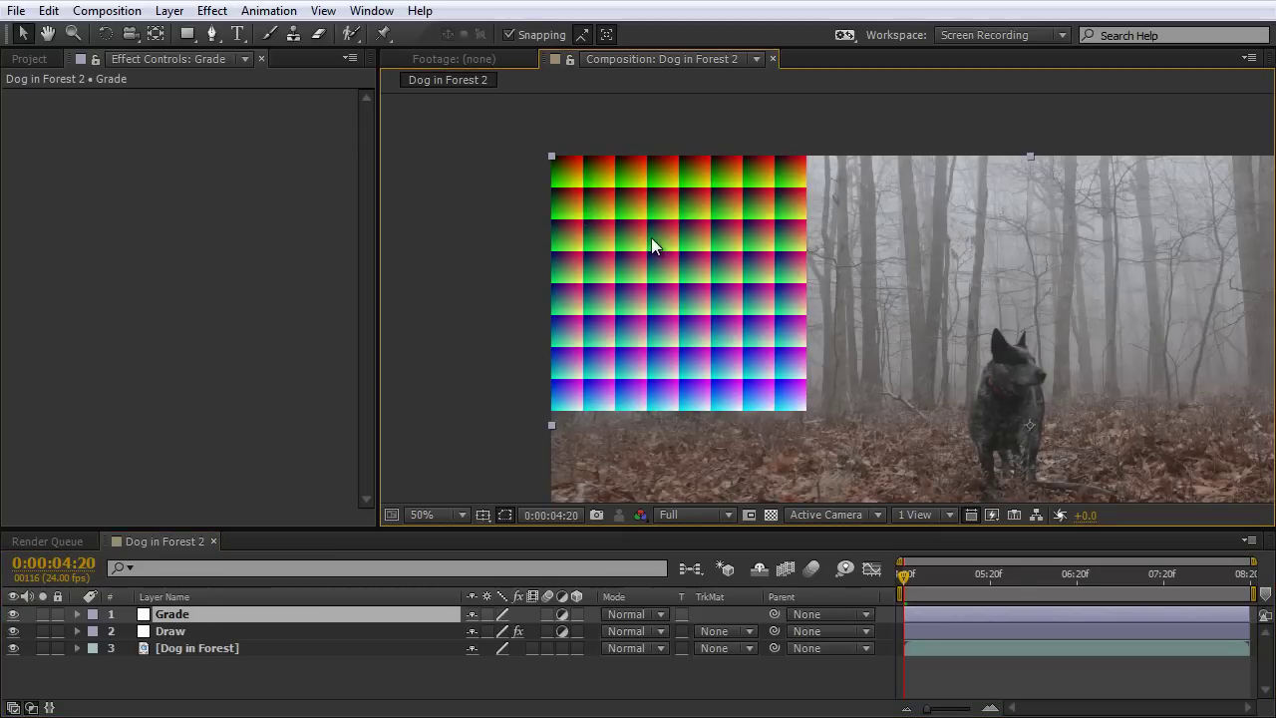
Apply Fast Blur to Grade at Blurriness 33, view at 100%, then switch the effect off.
click(212, 11)
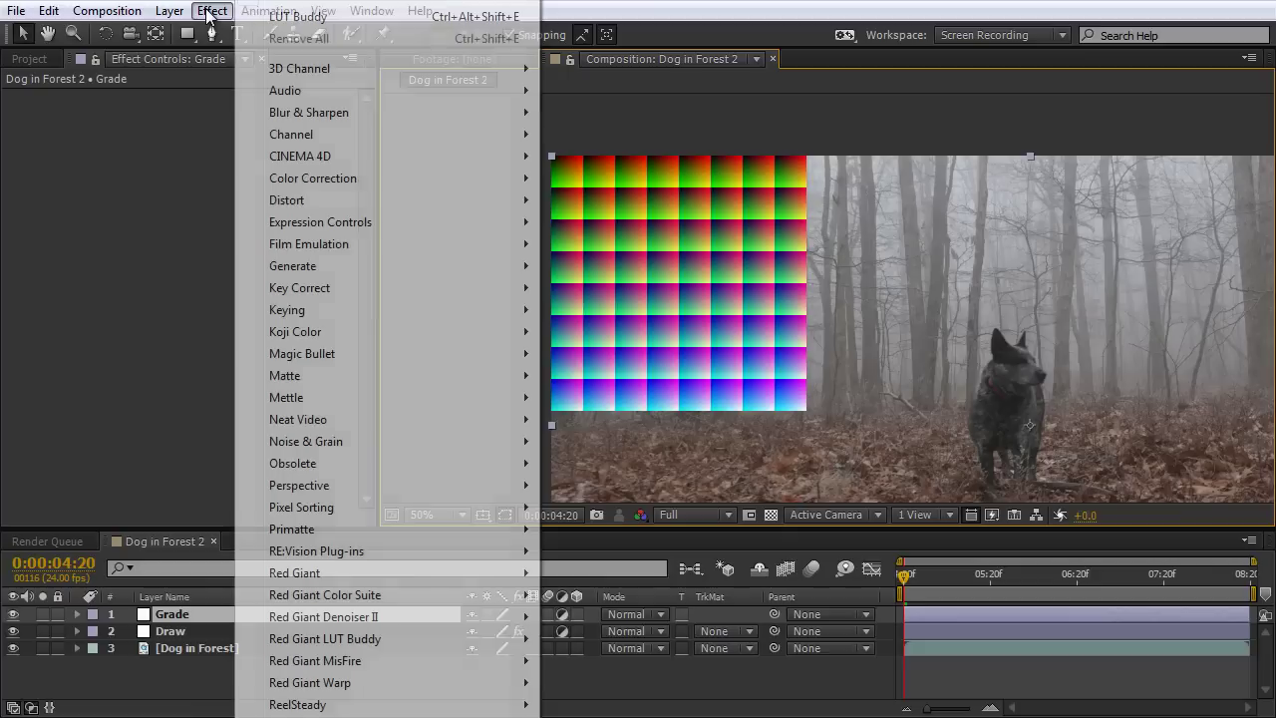
mouse_move(324, 113)
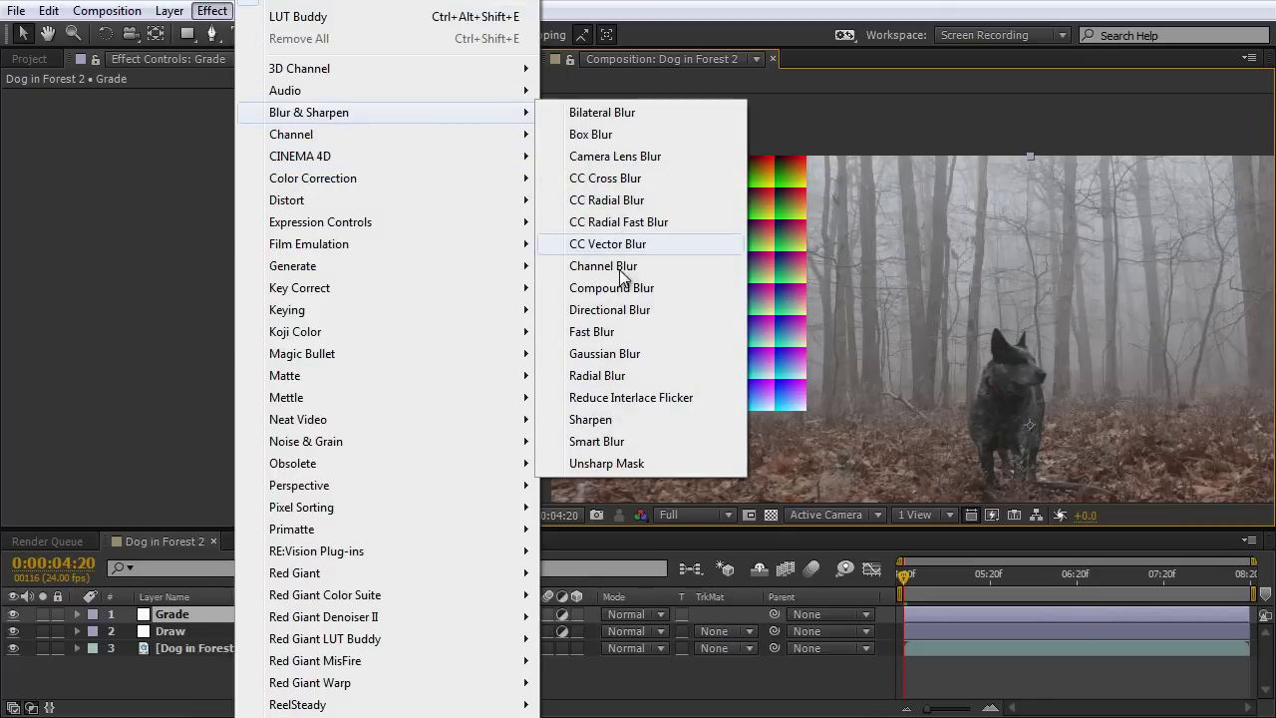
click(608, 326)
drag(216, 137, 248, 136)
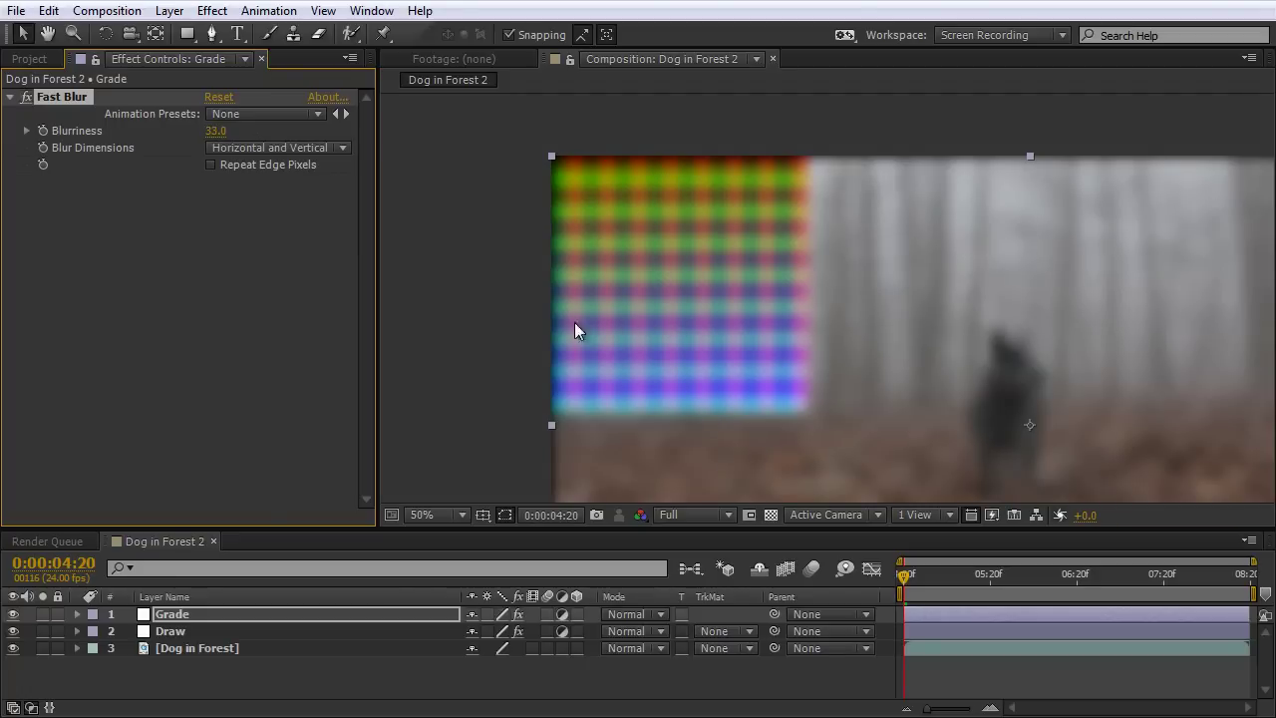
key(period)
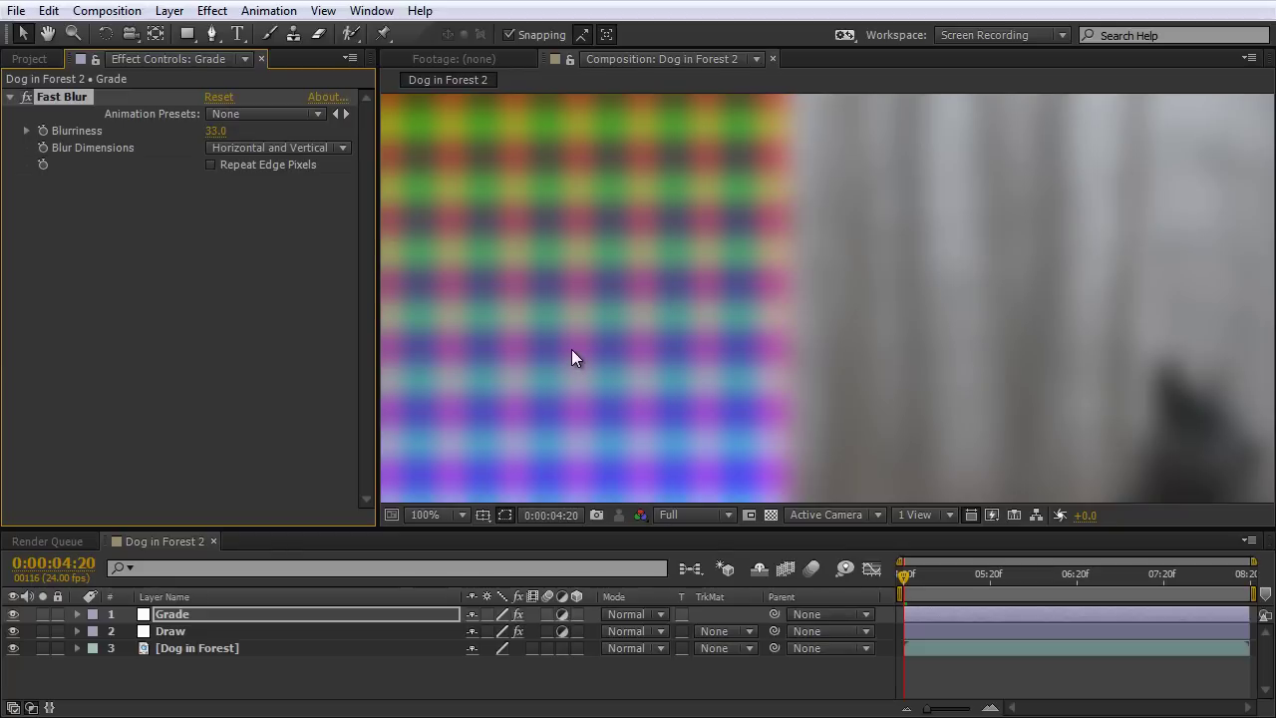
click(26, 96)
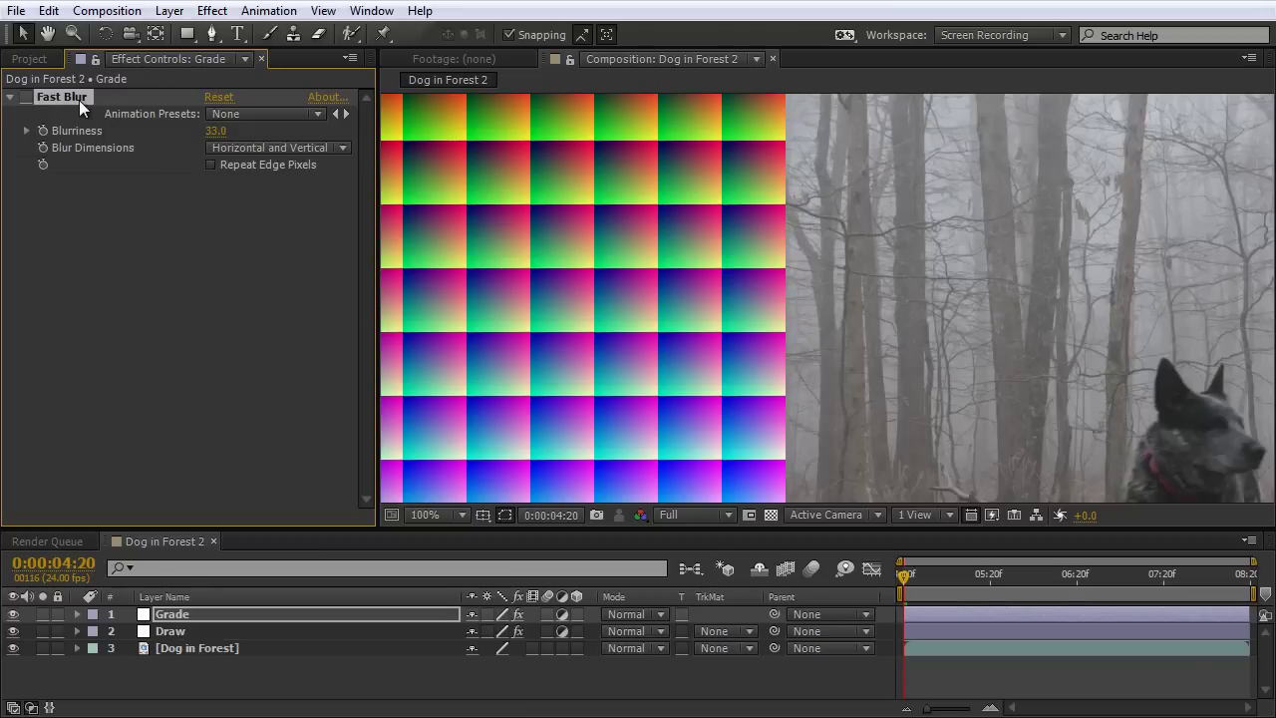
Replace Fast Blur on the Grade layer with Hue/Saturation, Master Saturation at -28.
key(Delete)
scroll(689, 260, down, 2)
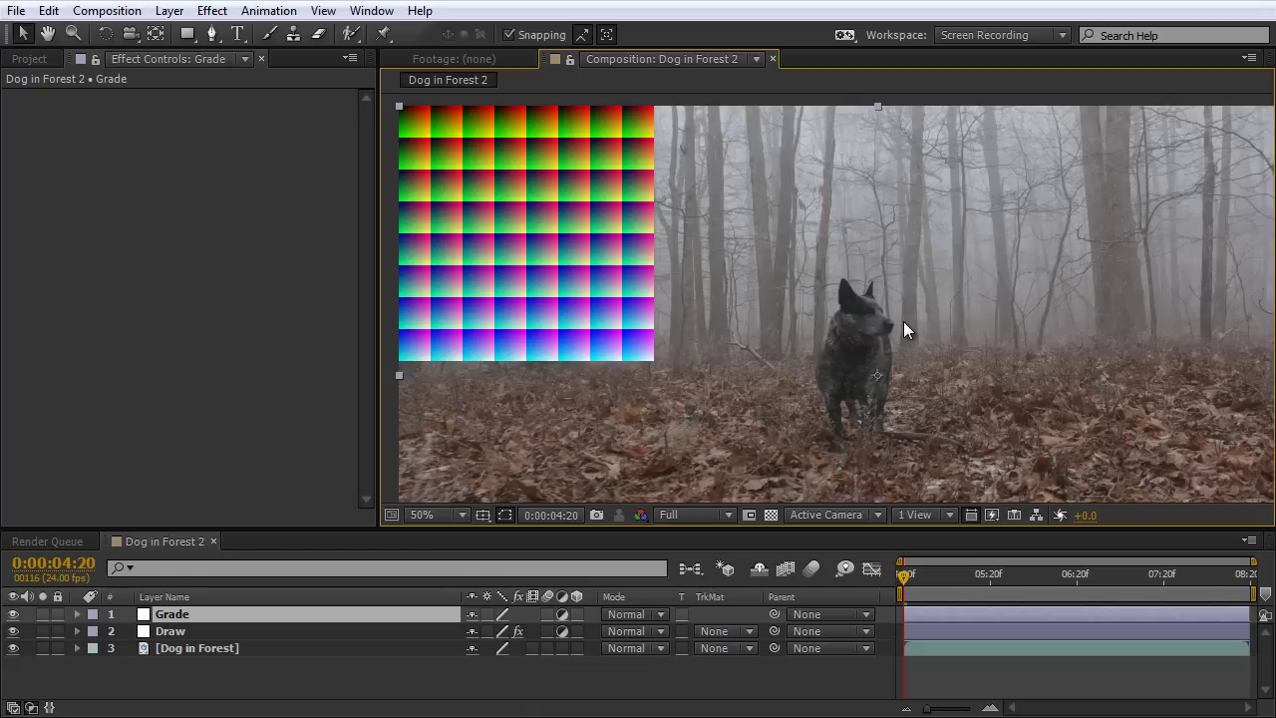
click(211, 615)
click(207, 12)
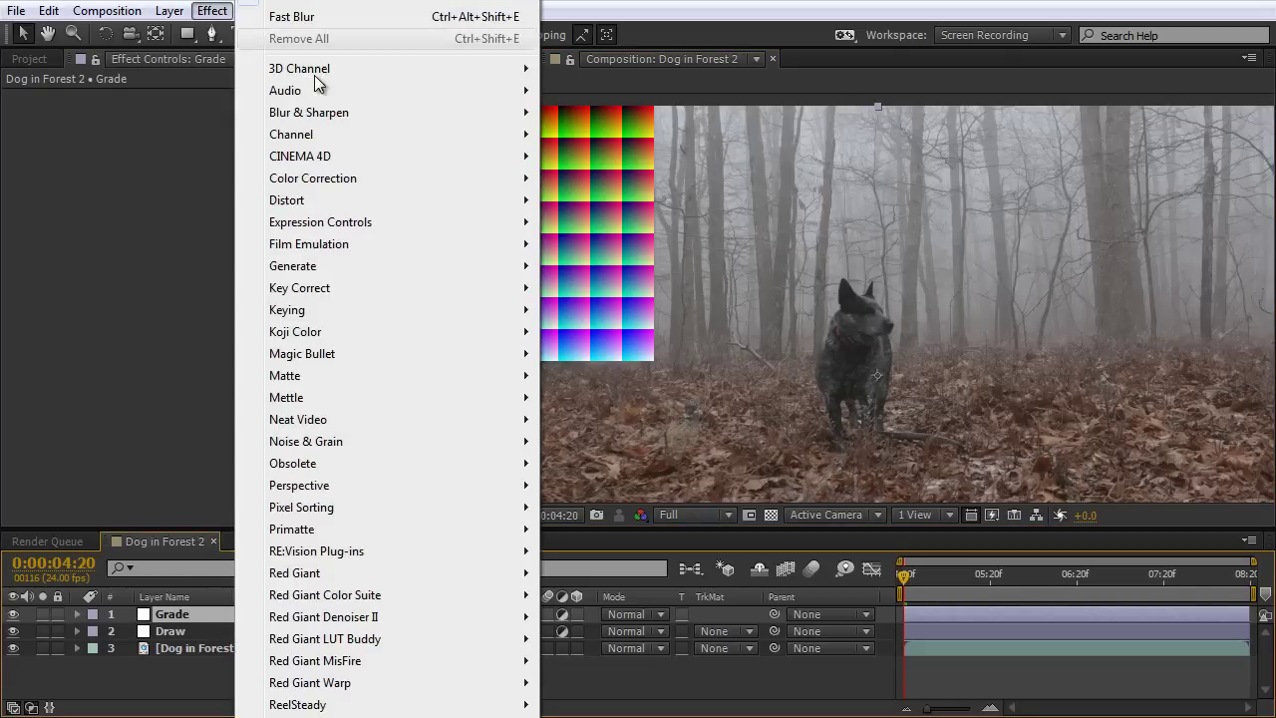
mouse_move(348, 186)
click(603, 662)
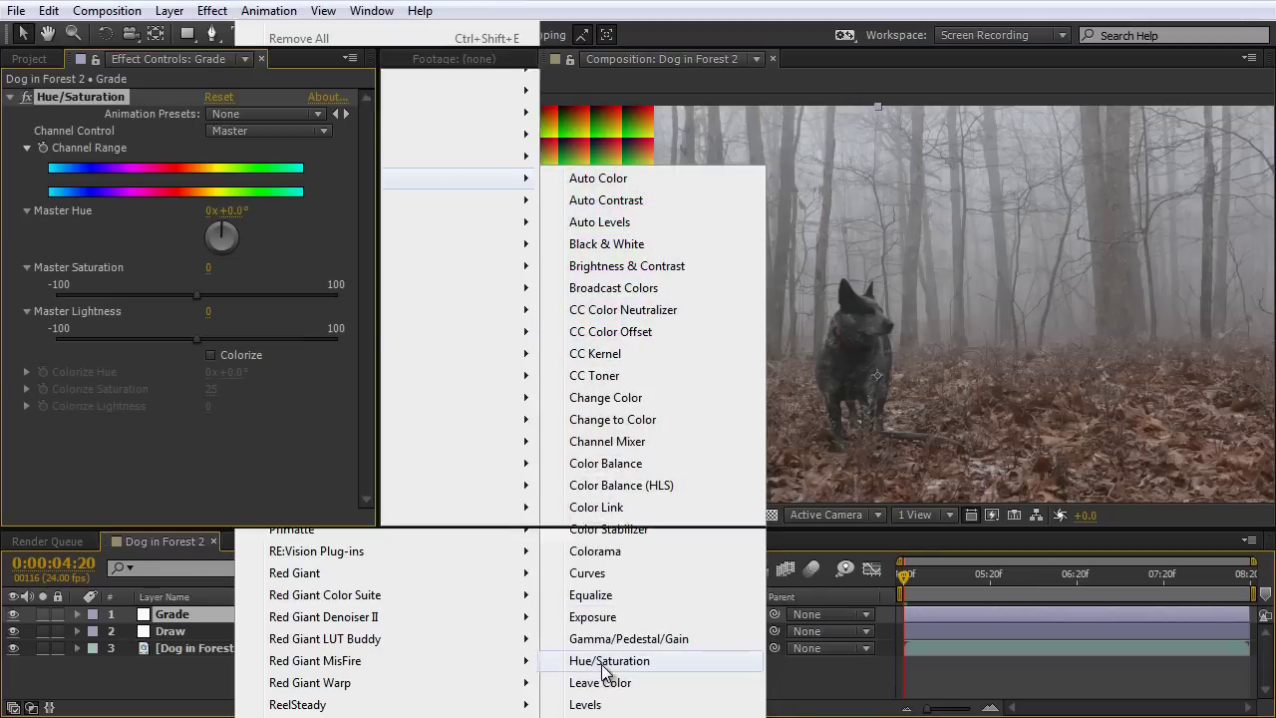
drag(197, 296, 159, 298)
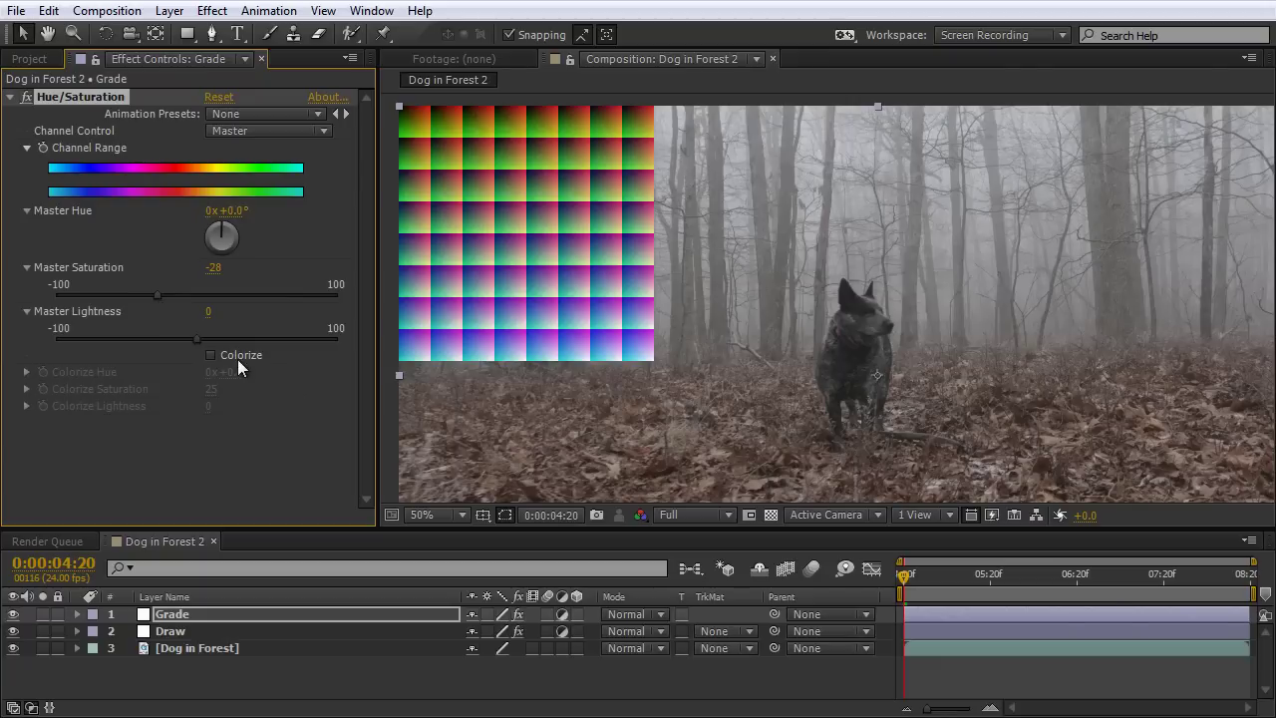
Apply Curves to the Grade layer and pull the RGB curve down to darken the image.
click(225, 11)
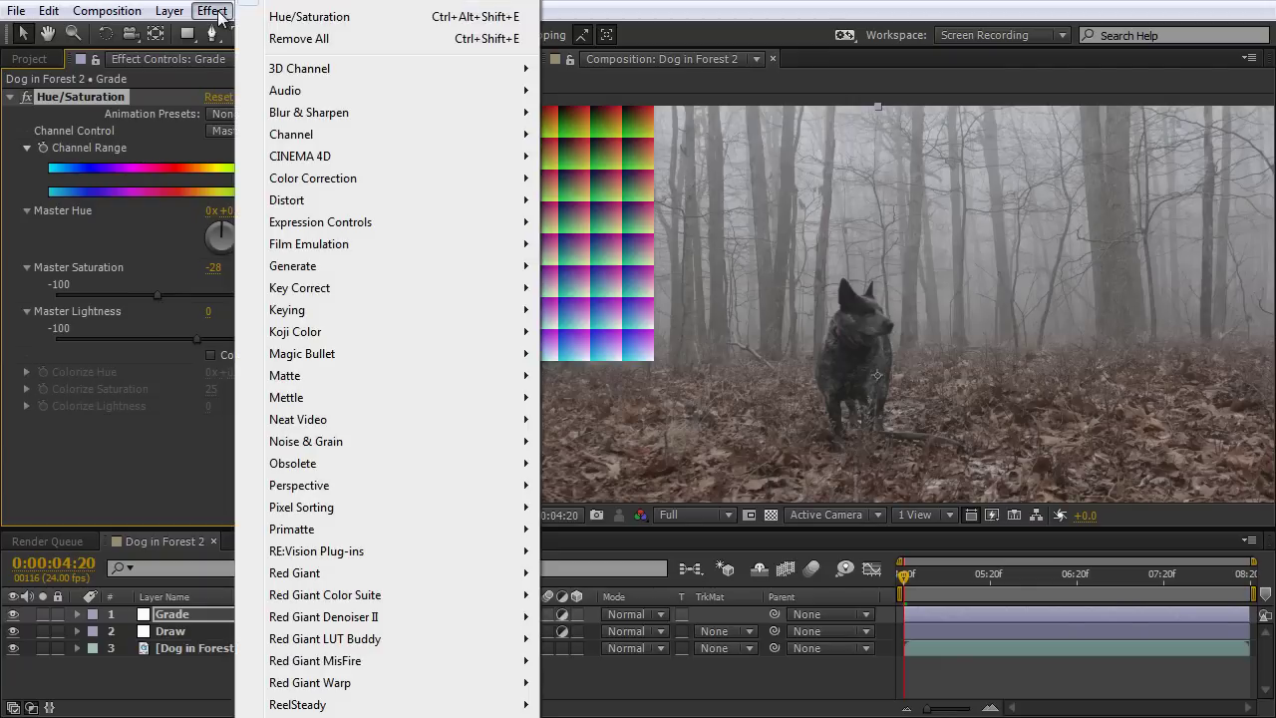
mouse_move(329, 178)
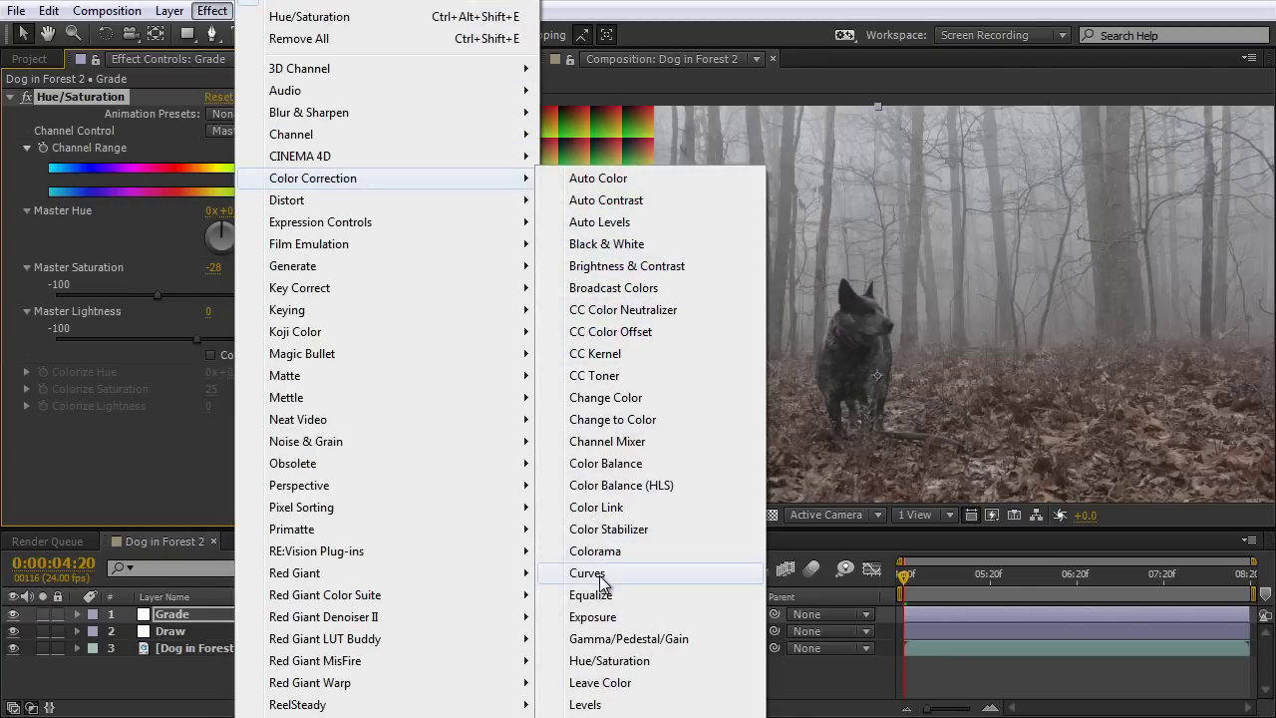
click(558, 567)
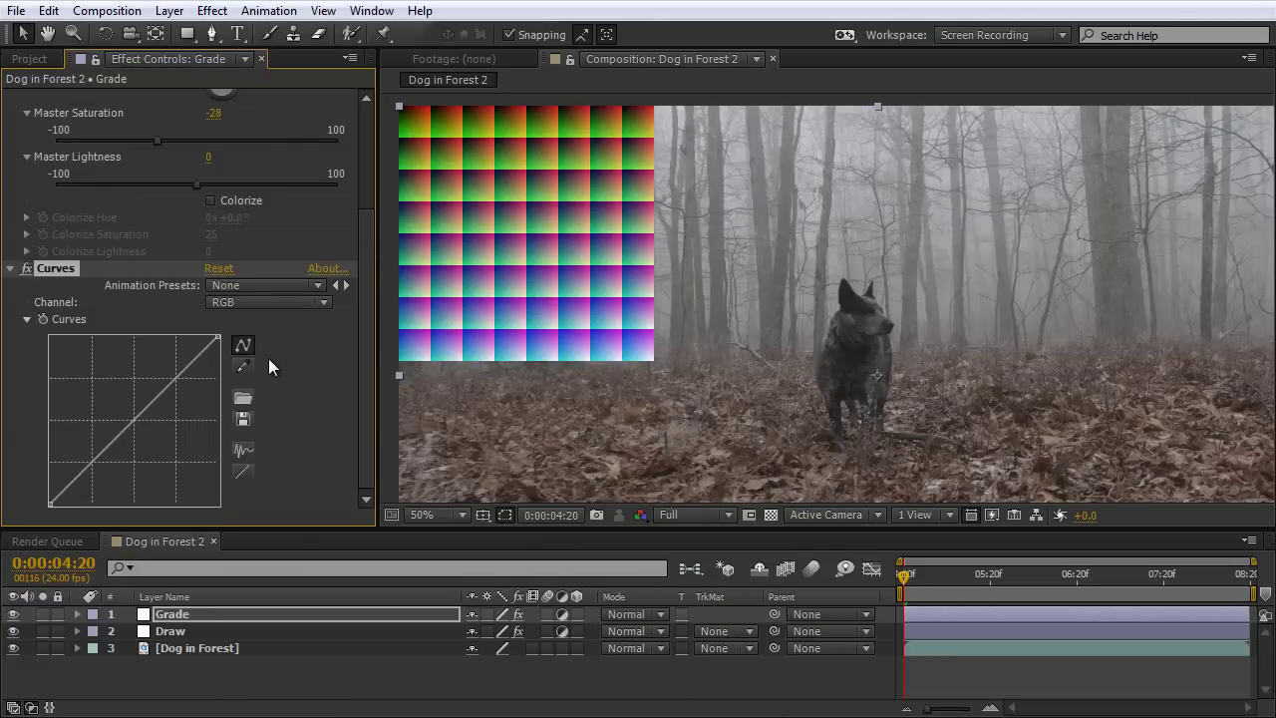
drag(218, 338, 223, 402)
drag(99, 474, 102, 488)
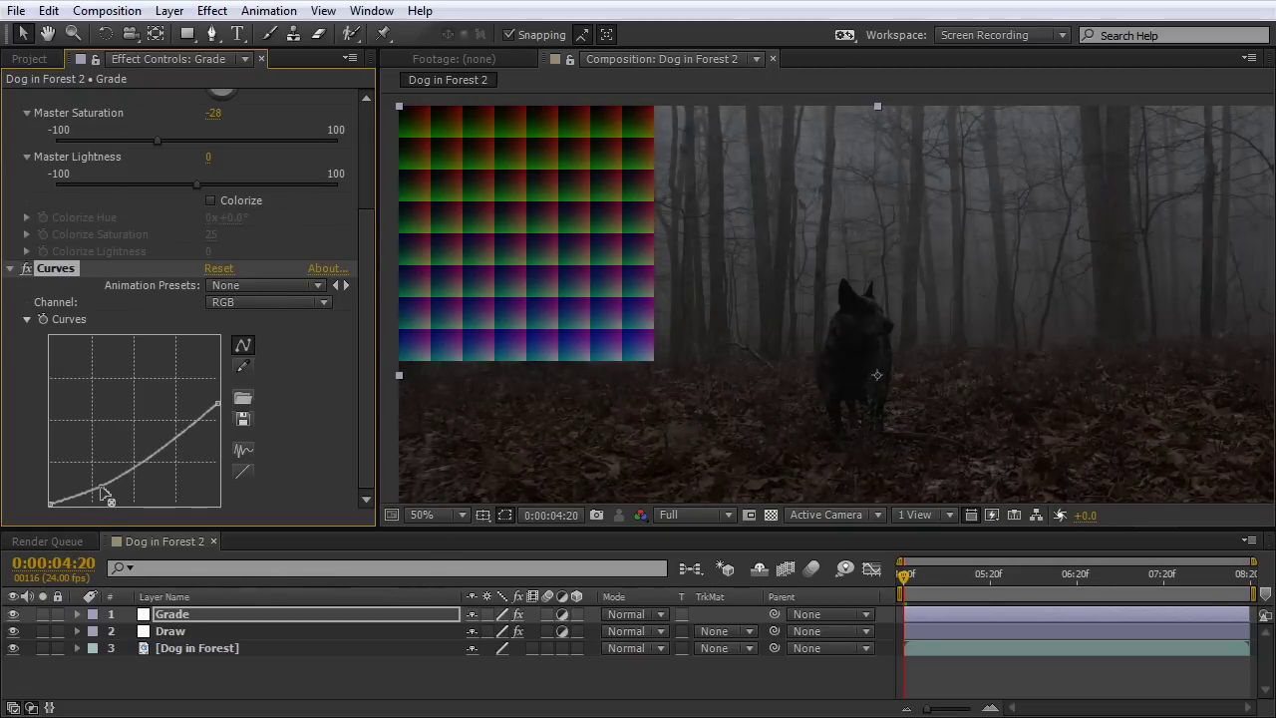
Pull the Red curve down and bow the Blue curve up for a cooler tone.
click(261, 303)
click(254, 346)
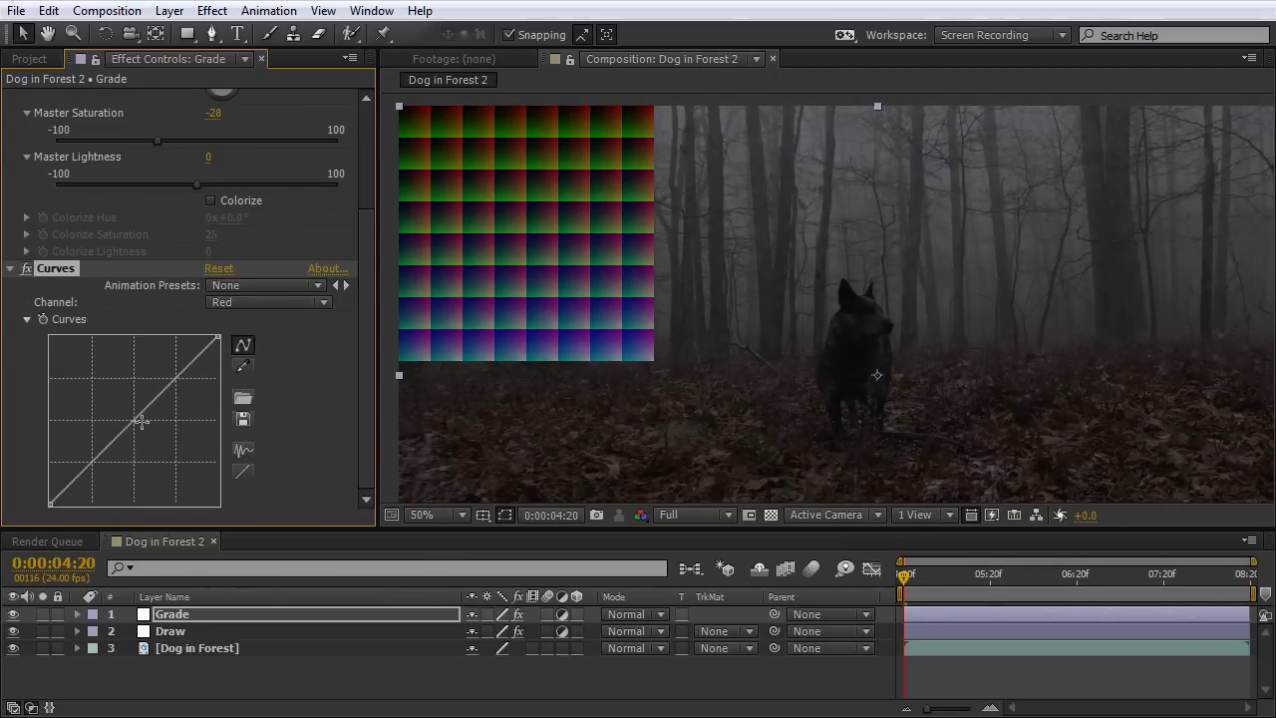
drag(141, 421, 145, 437)
click(261, 302)
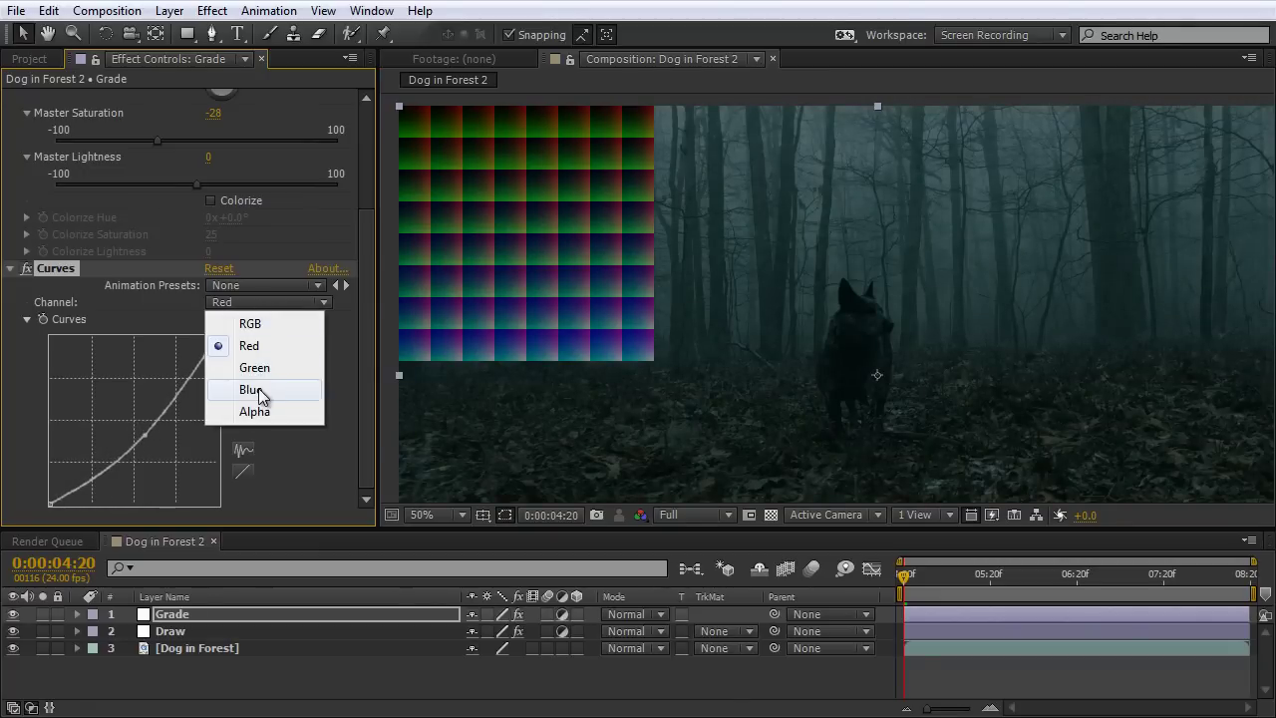
click(257, 395)
drag(132, 426, 121, 420)
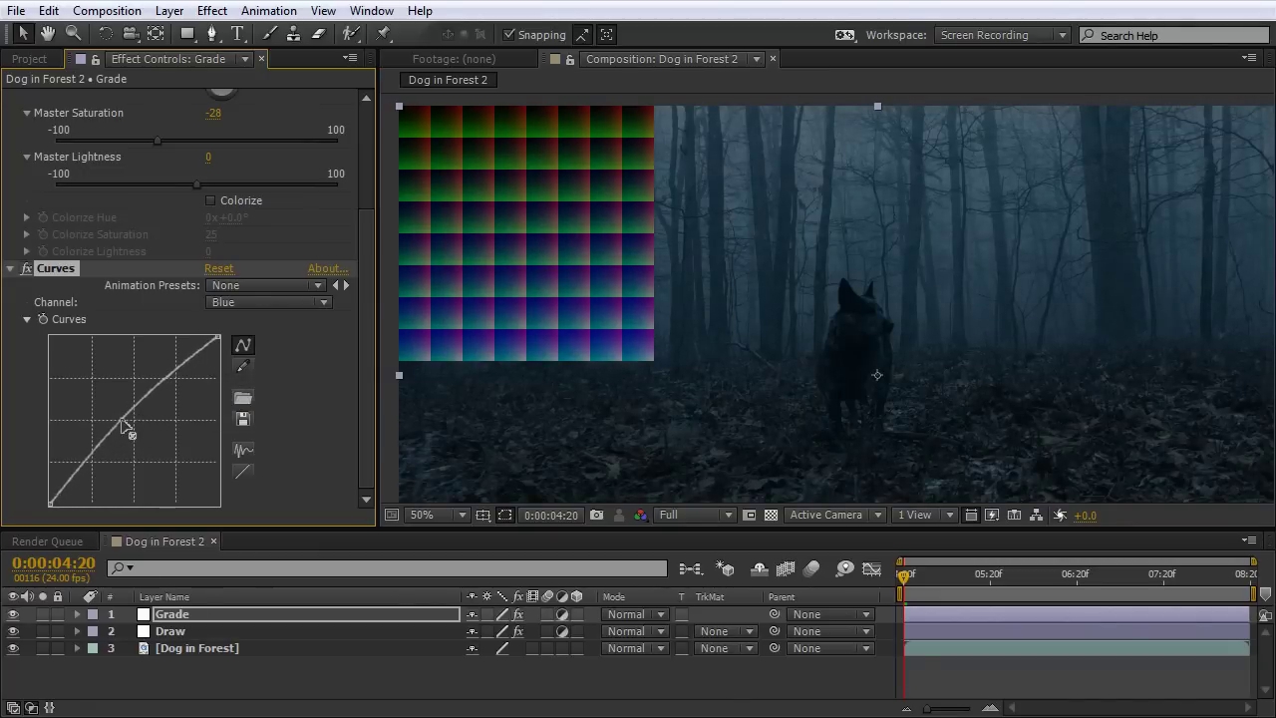
Add a midpoint and steepen the Green curve for a slight teal tint.
click(254, 302)
click(248, 366)
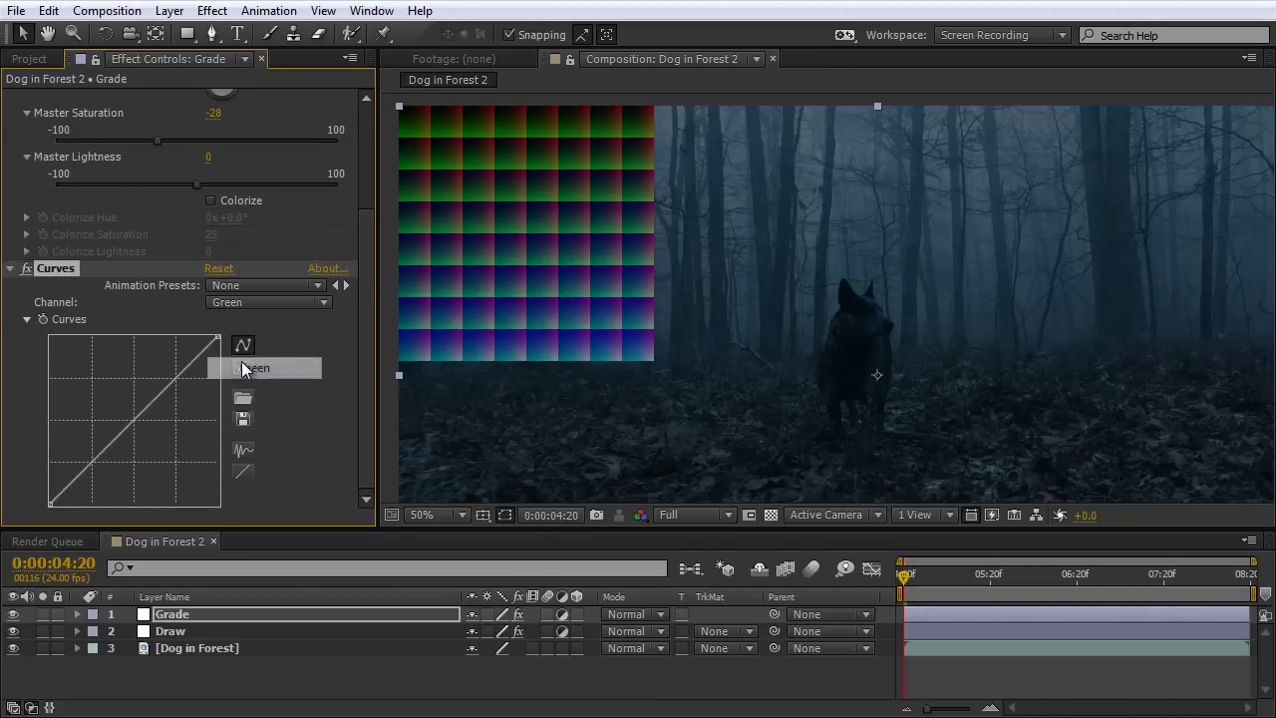
click(132, 423)
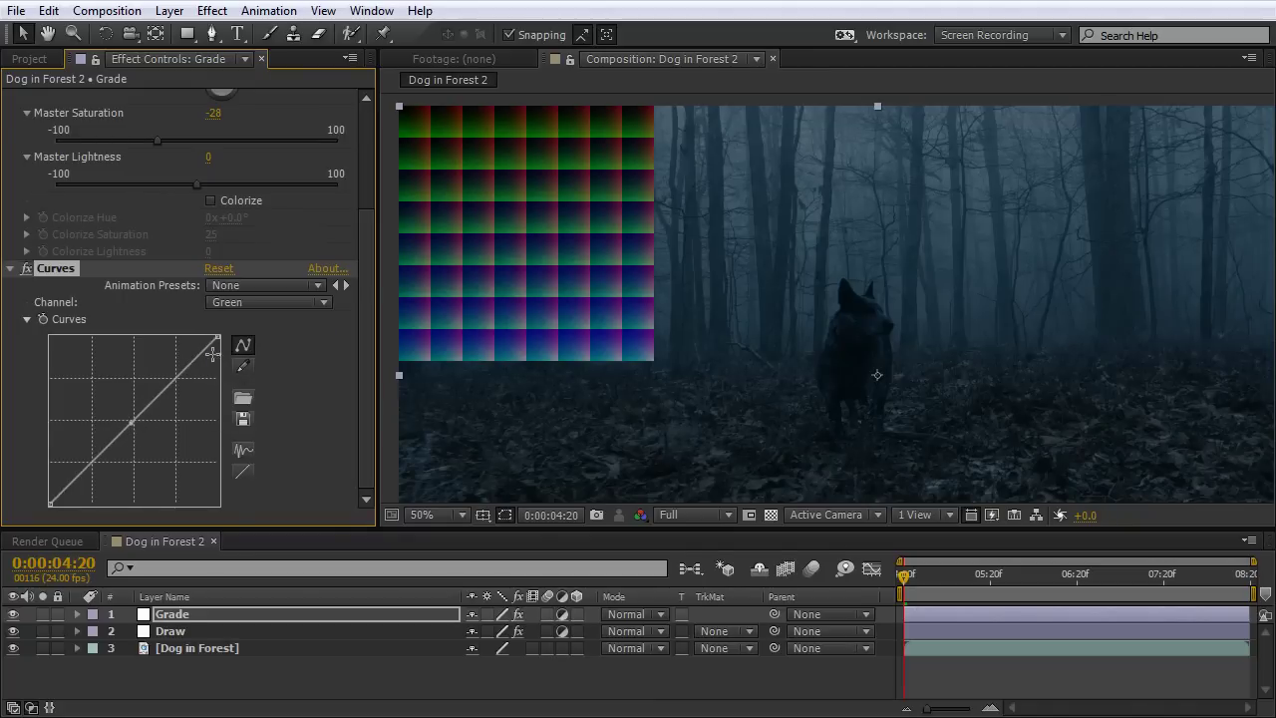
drag(218, 337, 185, 338)
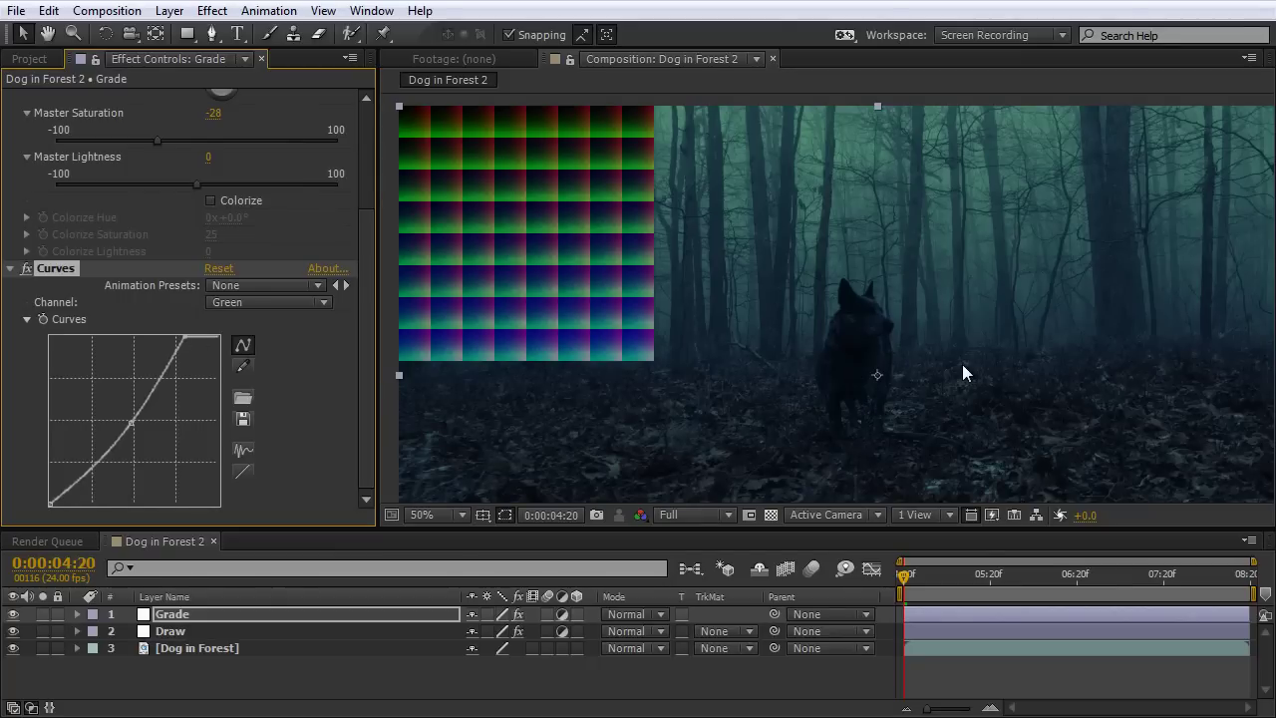
scroll(934, 321, down, 2)
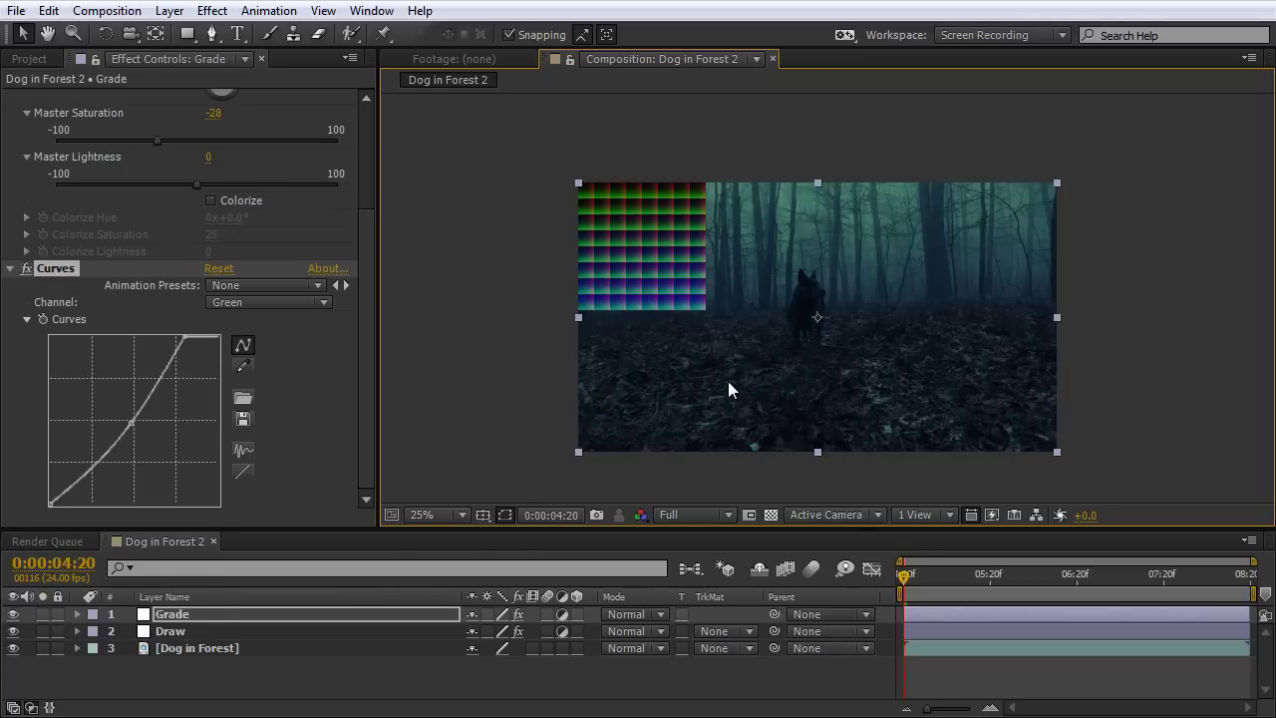
Add a new top adjustment layer and name it 'Read'.
right_click(450, 206)
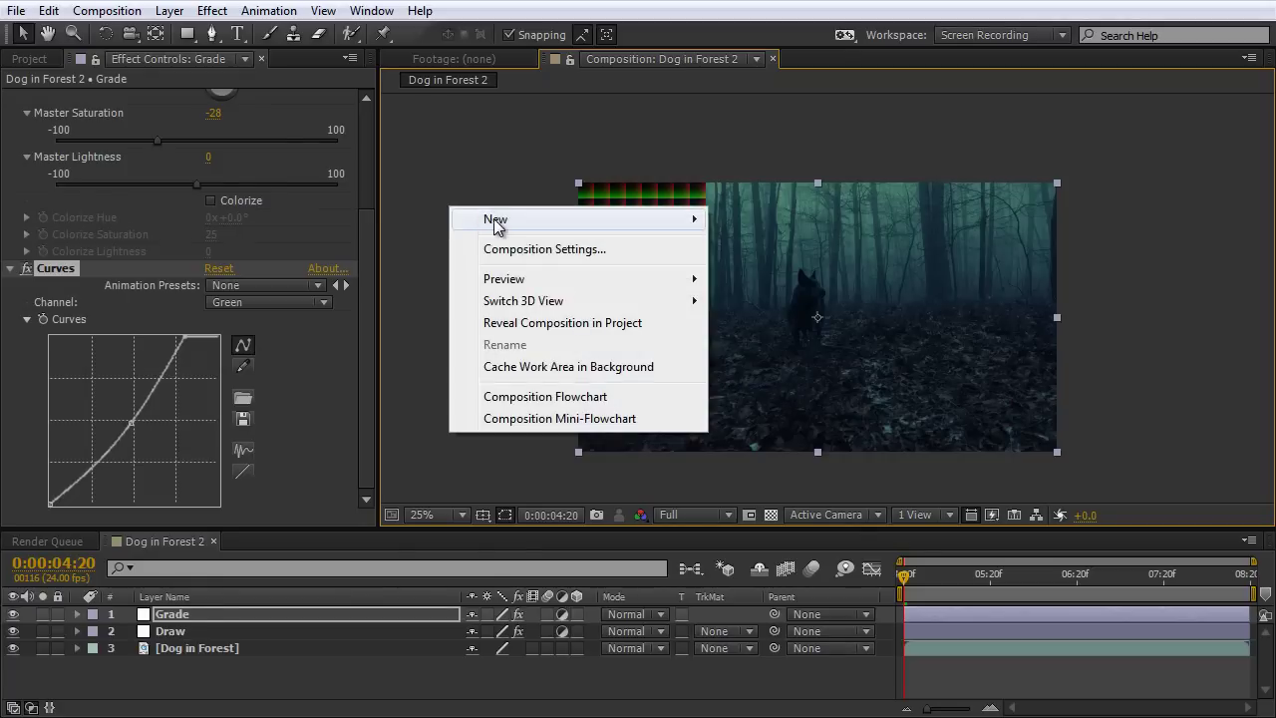
mouse_move(598, 217)
click(788, 381)
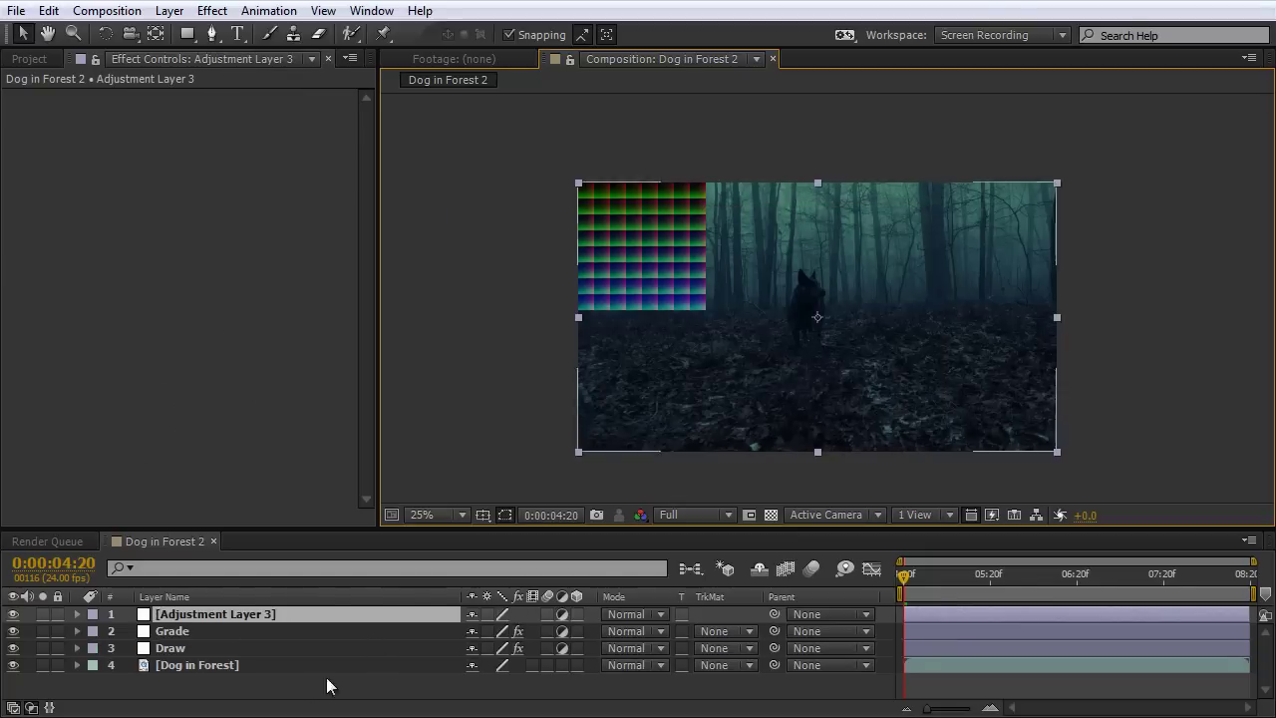
click(236, 617)
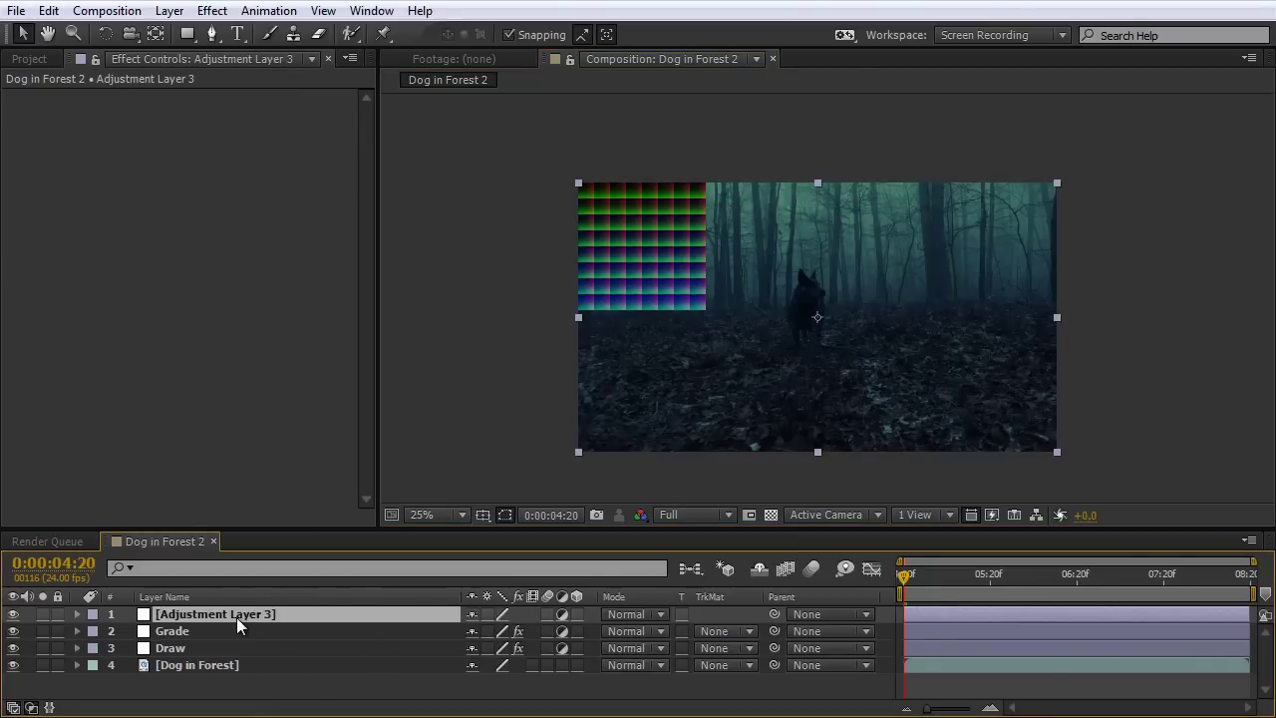
key(Return)
text(Read)
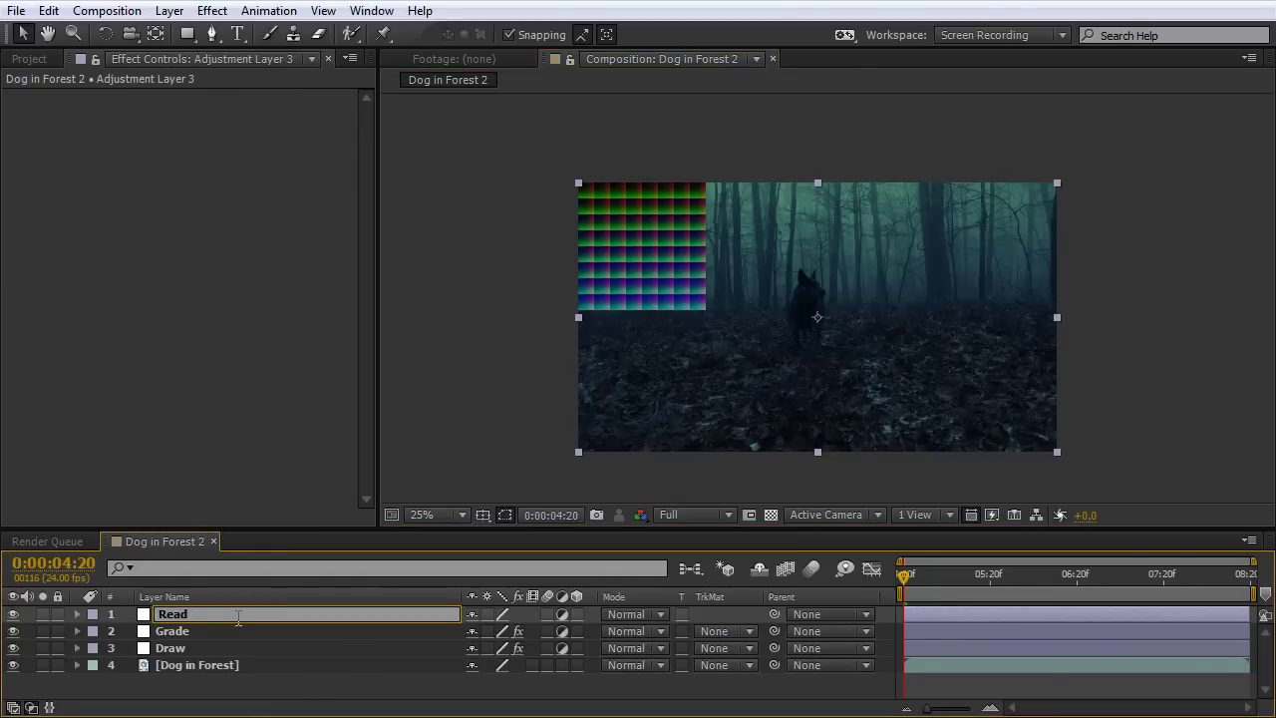
click(536, 429)
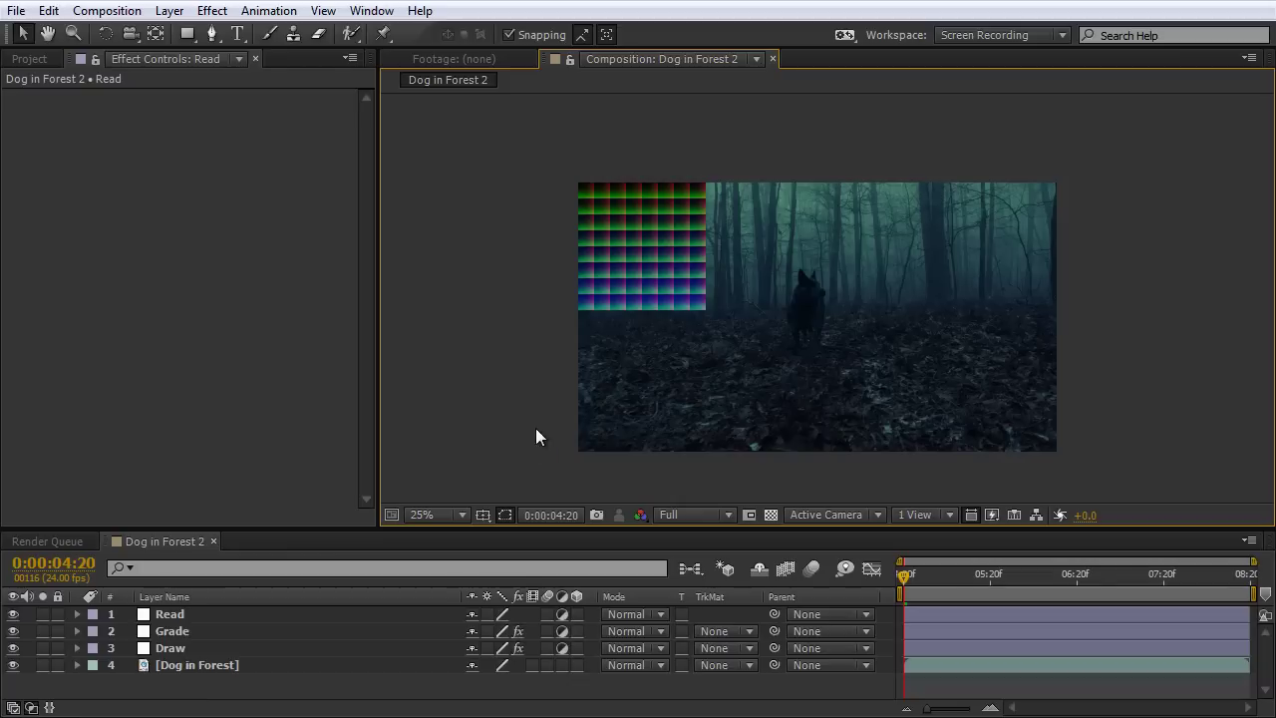
click(183, 614)
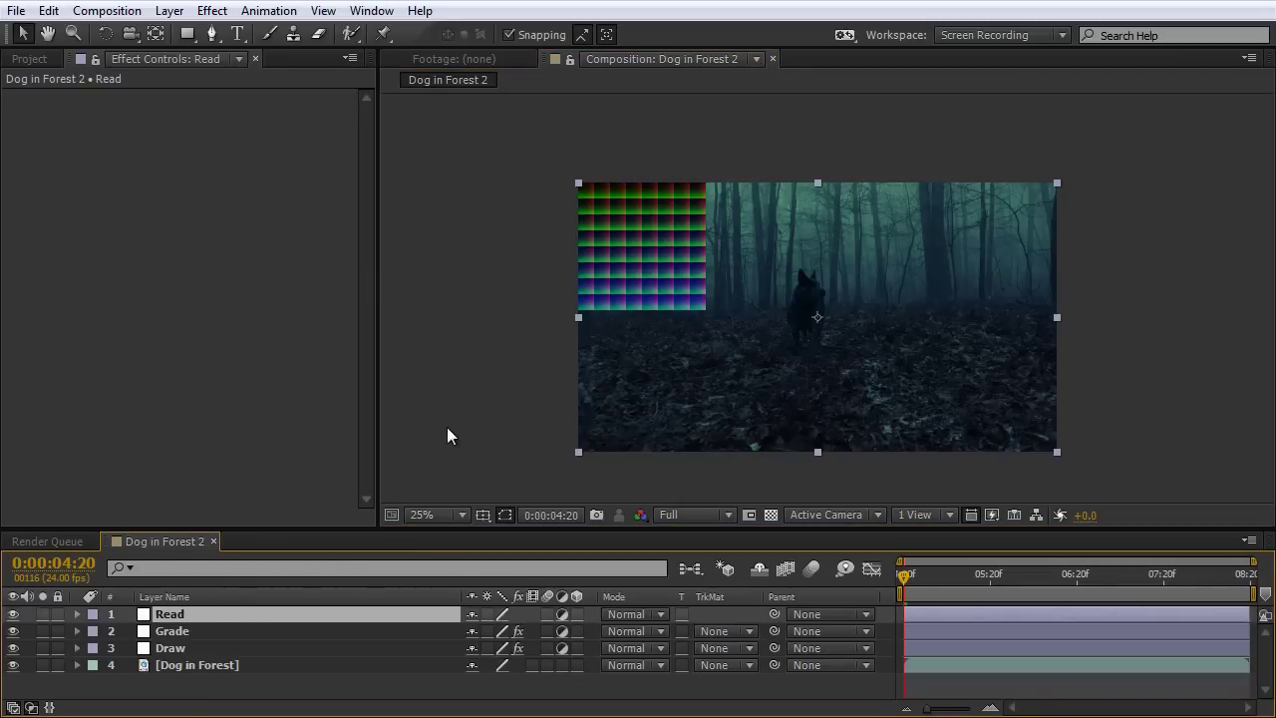
Apply LUT Buddy to Read with Action set to Read Pattern and Pattern 3D 64.
click(211, 10)
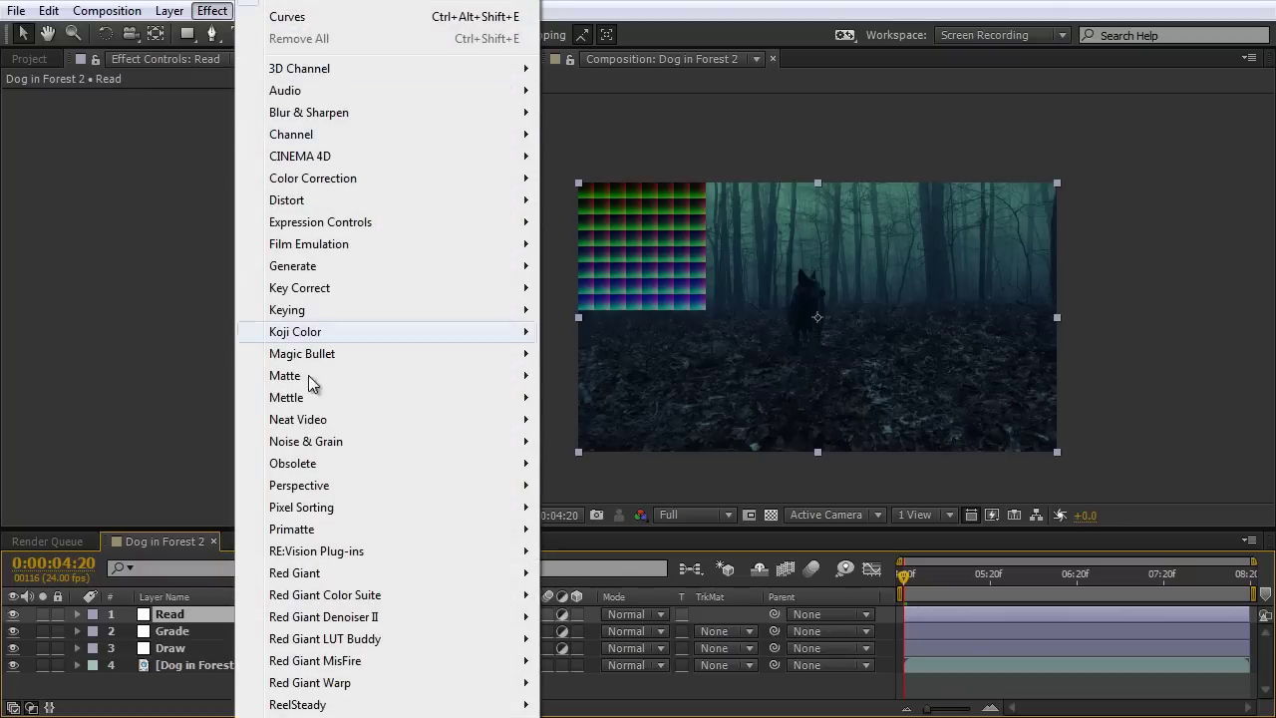
mouse_move(319, 640)
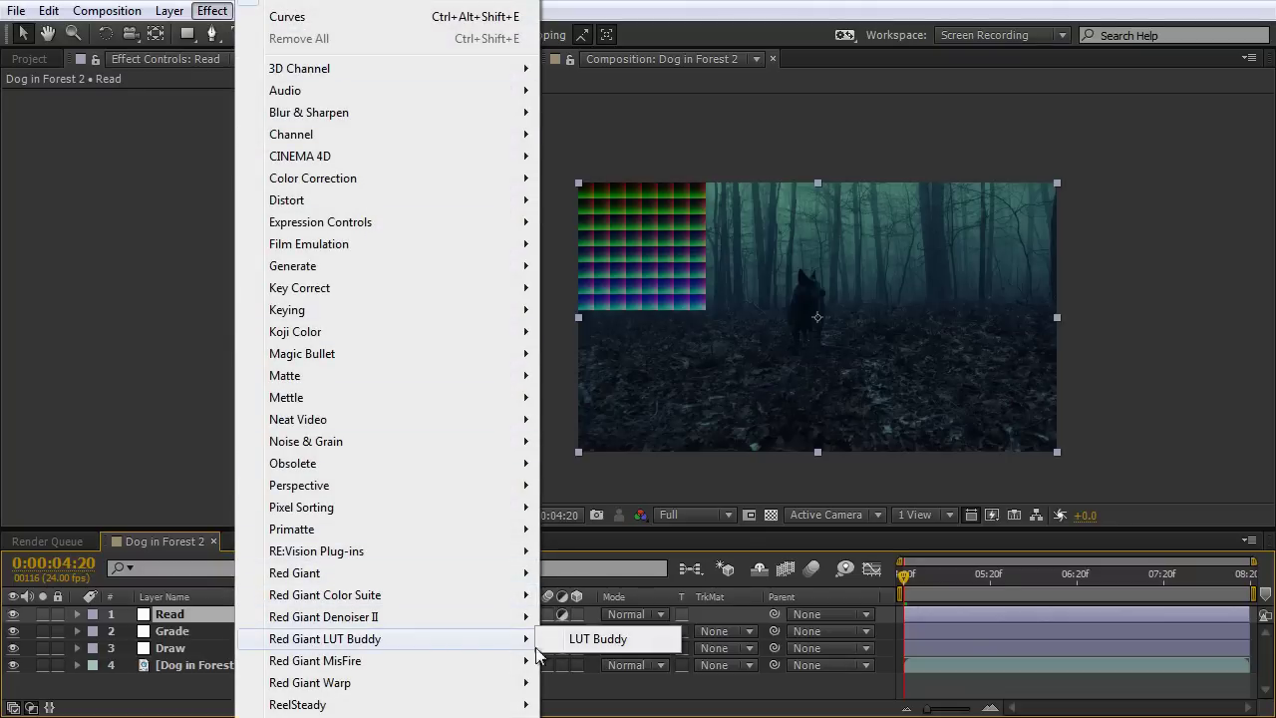
click(587, 640)
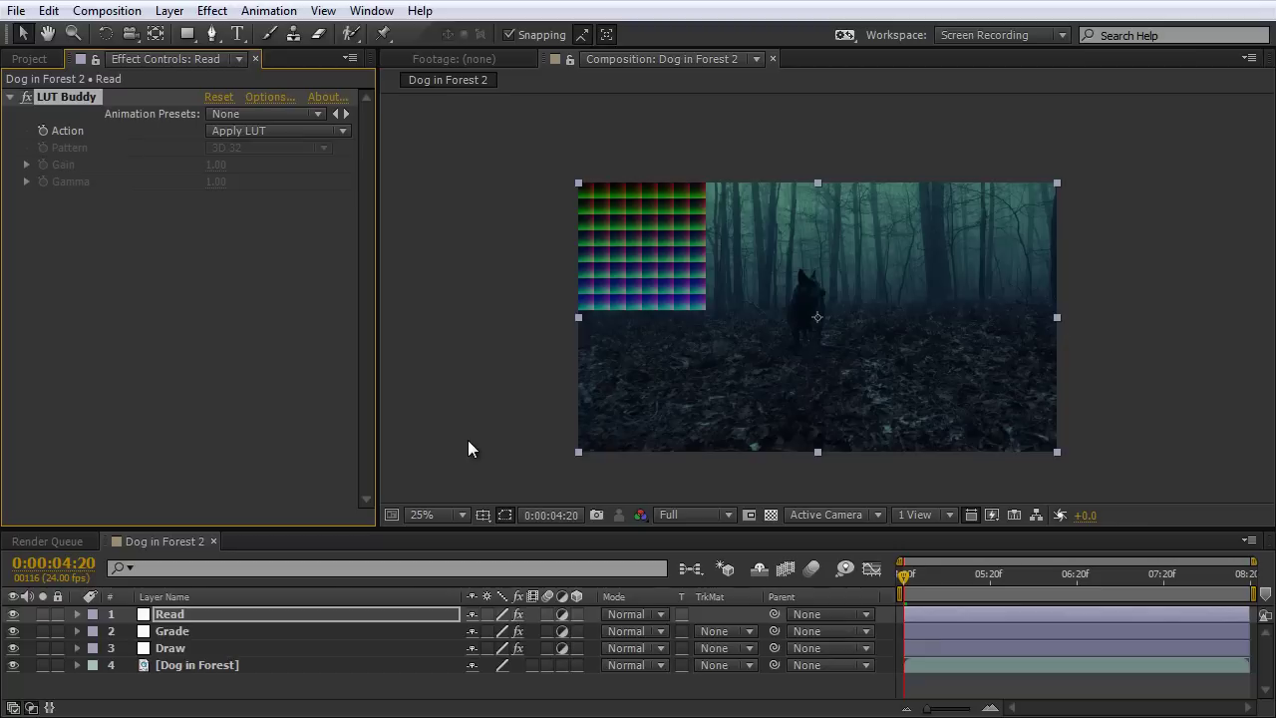
click(287, 132)
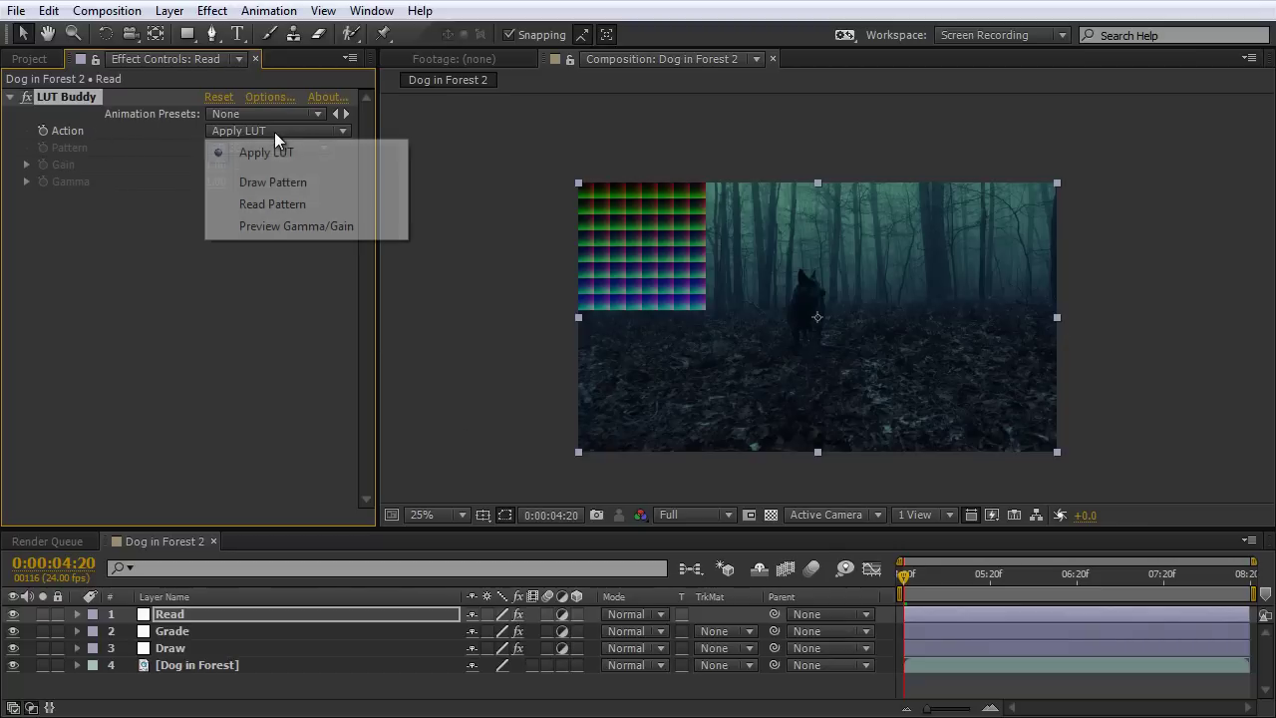
click(279, 205)
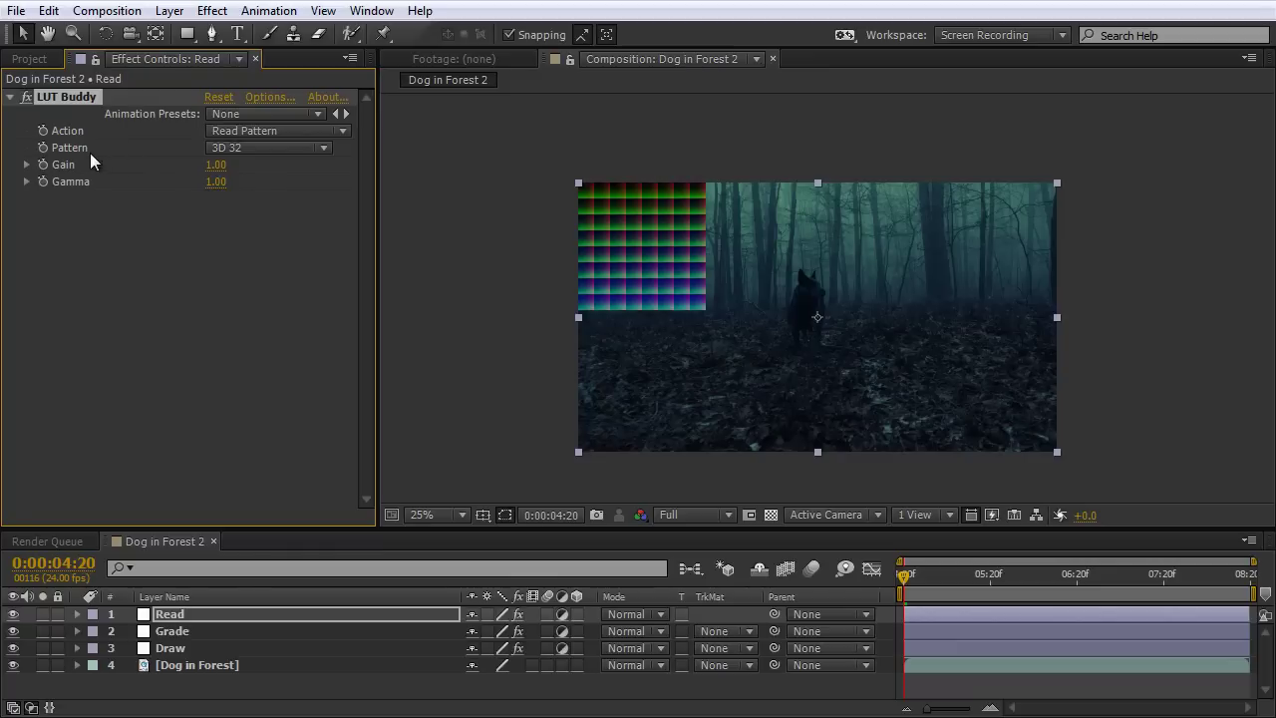
click(239, 147)
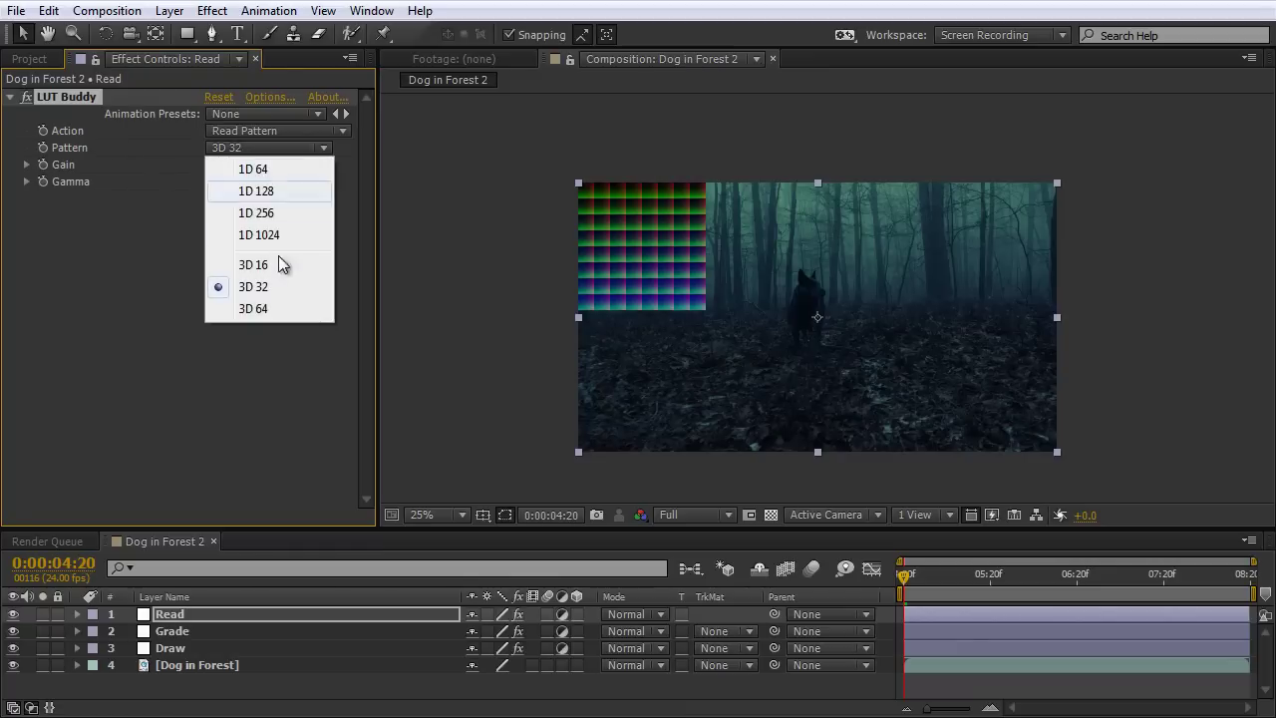
click(266, 305)
scroll(536, 292, up, 2)
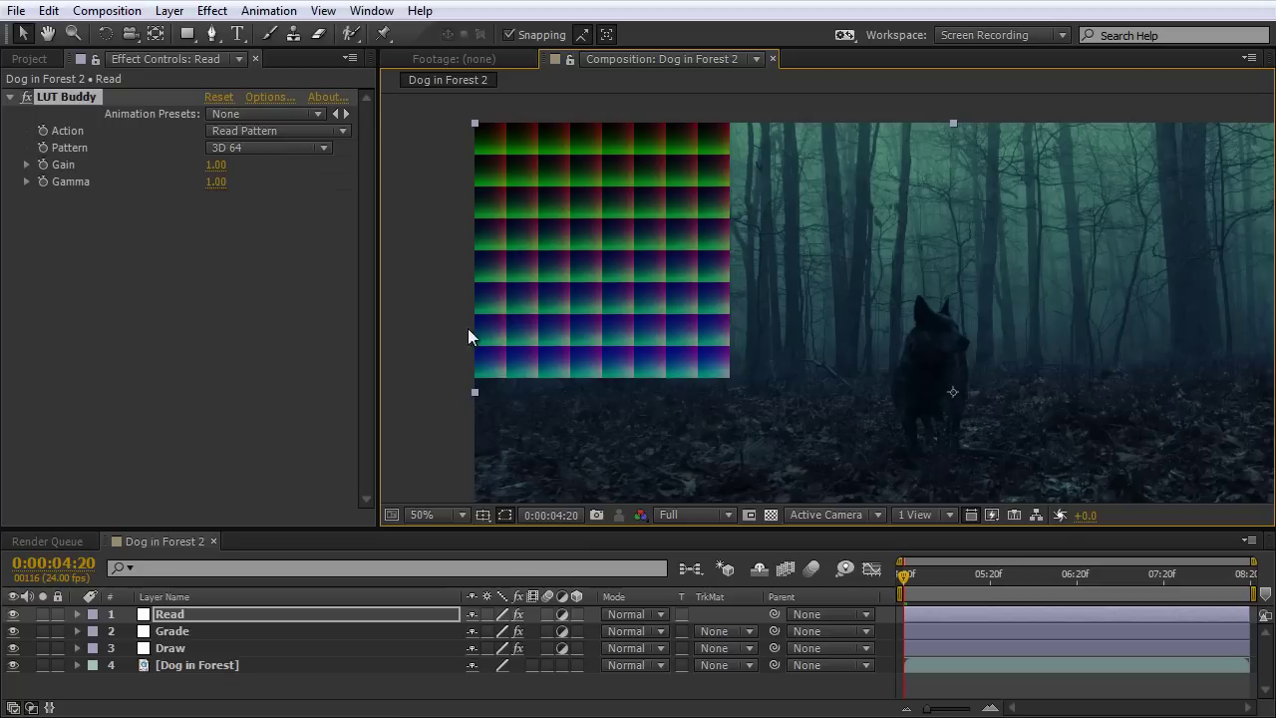
Export the Read layer's LUT from LUT Buddy Options as 'Day to Night' in Iridas (*.cube) format.
key(F3)
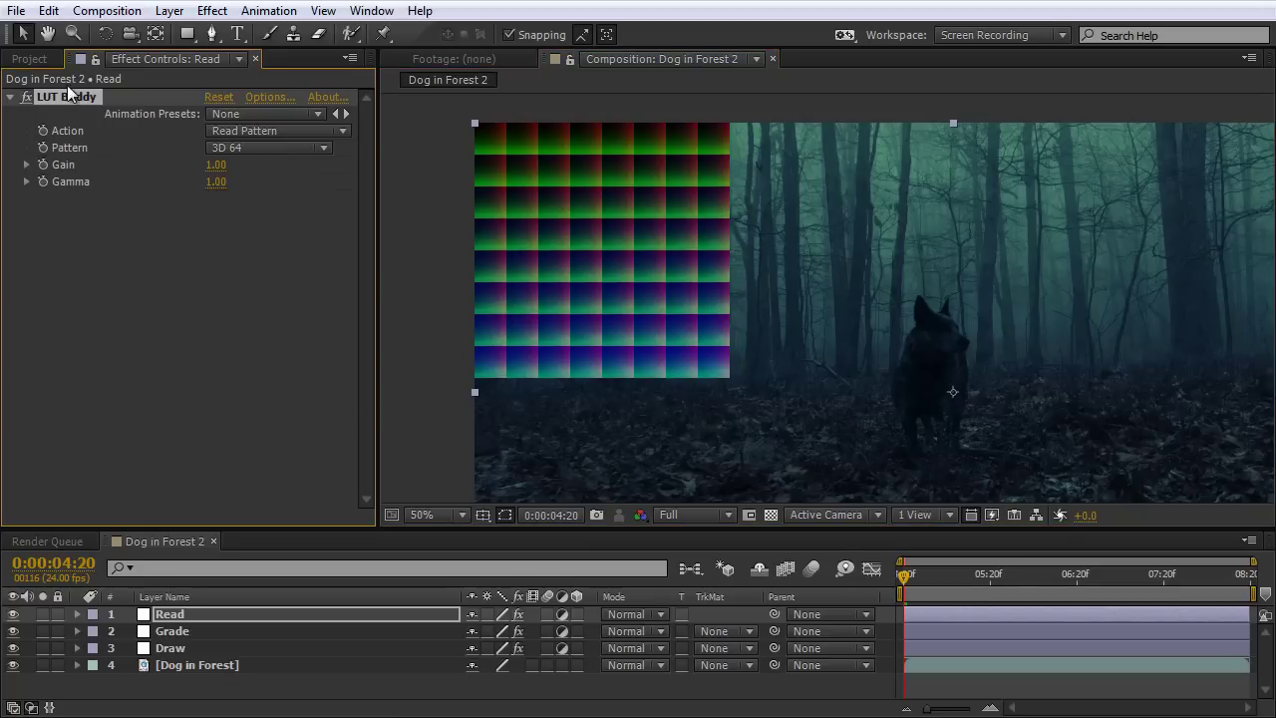
click(180, 615)
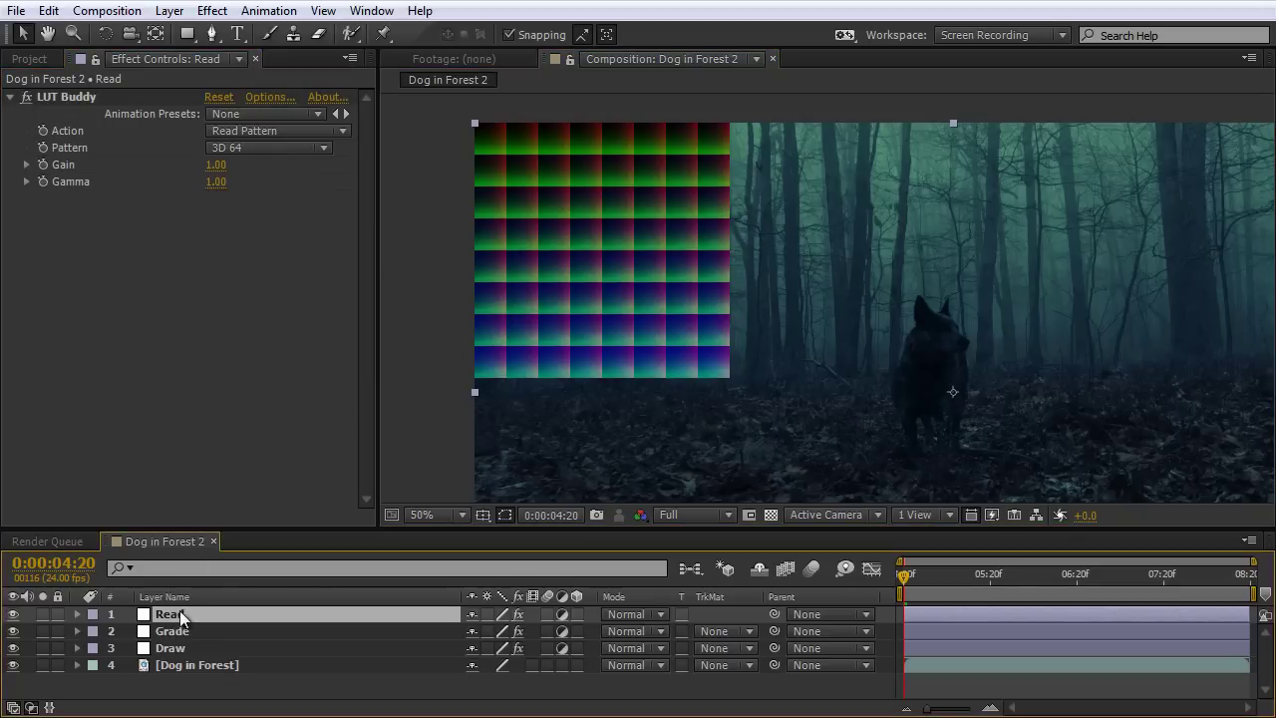
click(265, 94)
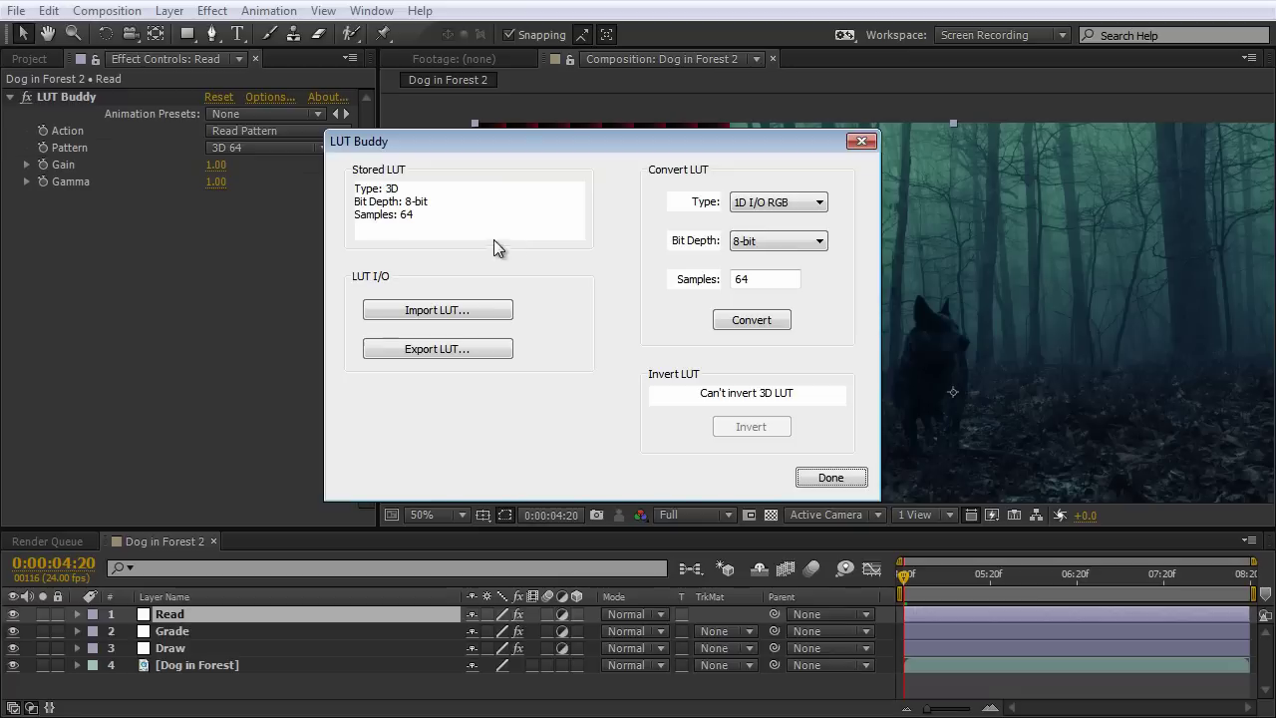
click(421, 351)
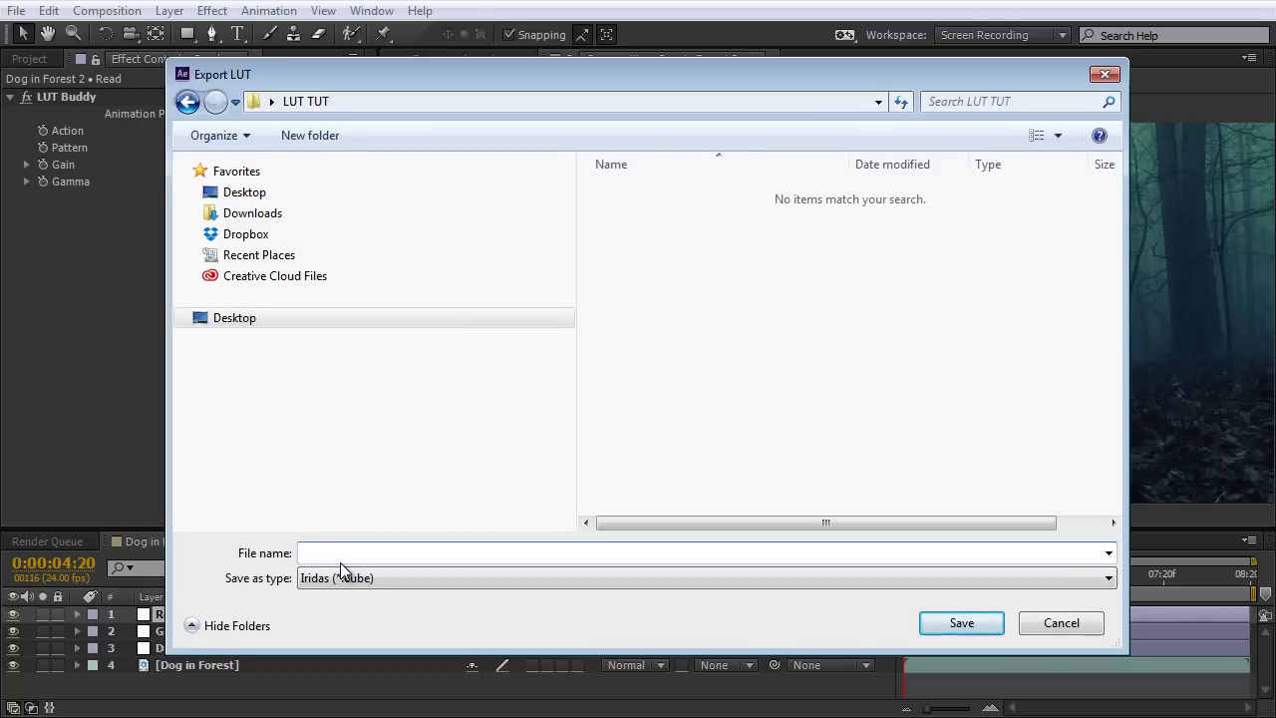
text(Day to Night)
key(Tab)
click(391, 584)
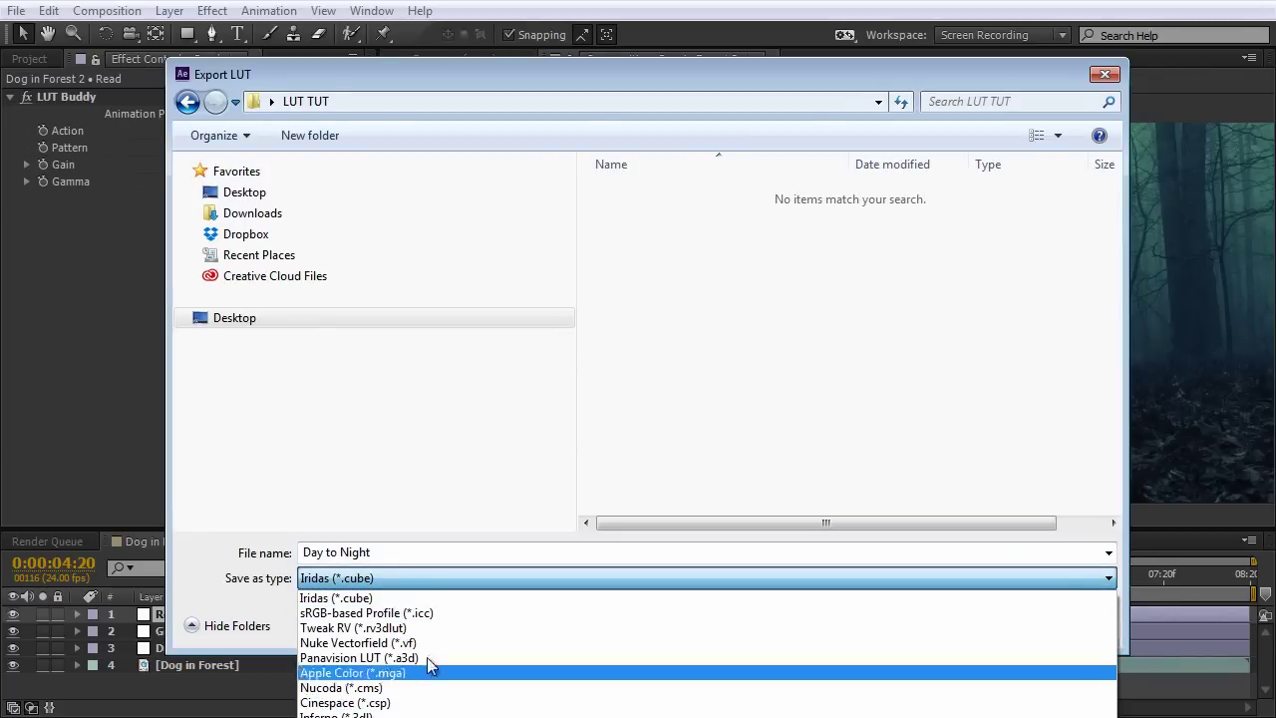
click(439, 601)
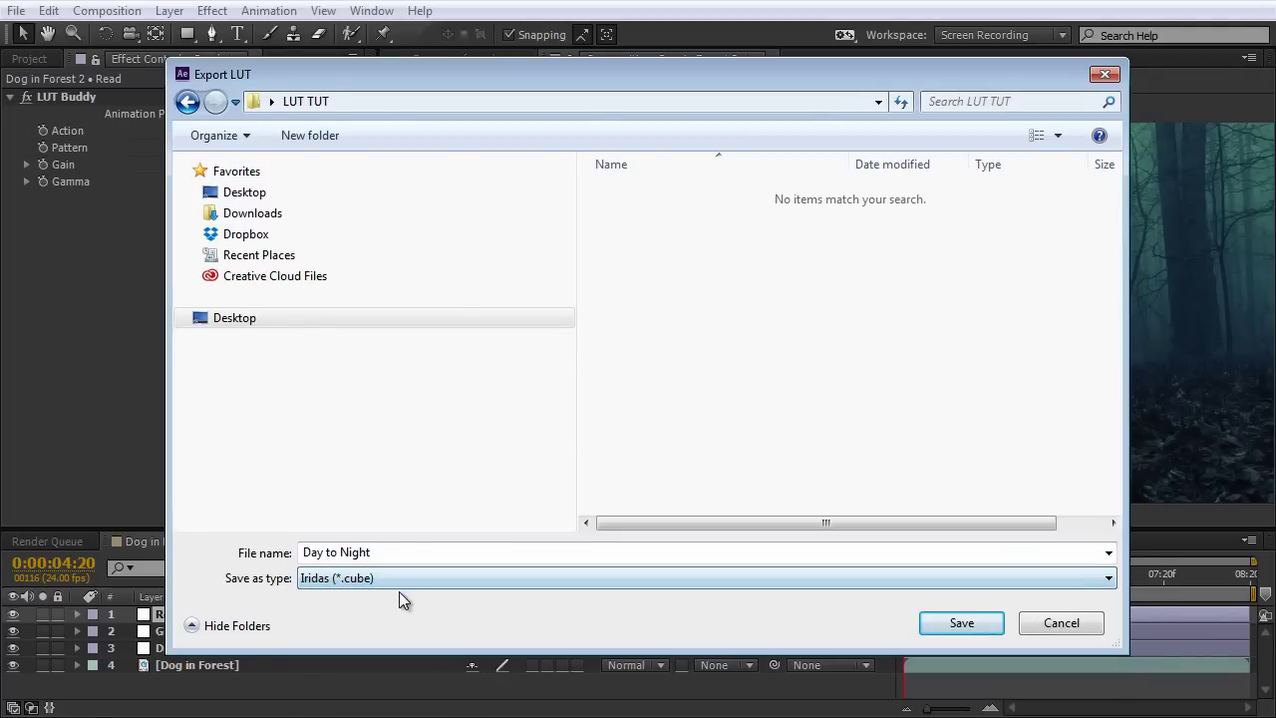
click(977, 625)
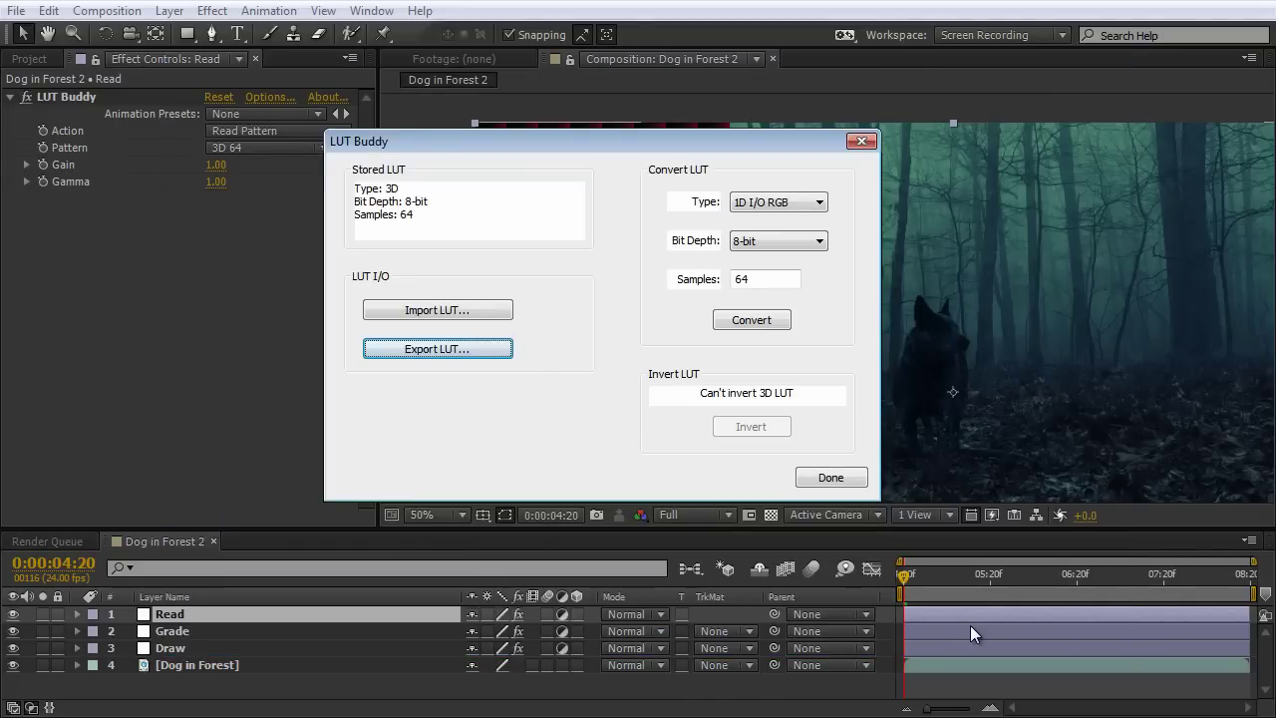
click(830, 477)
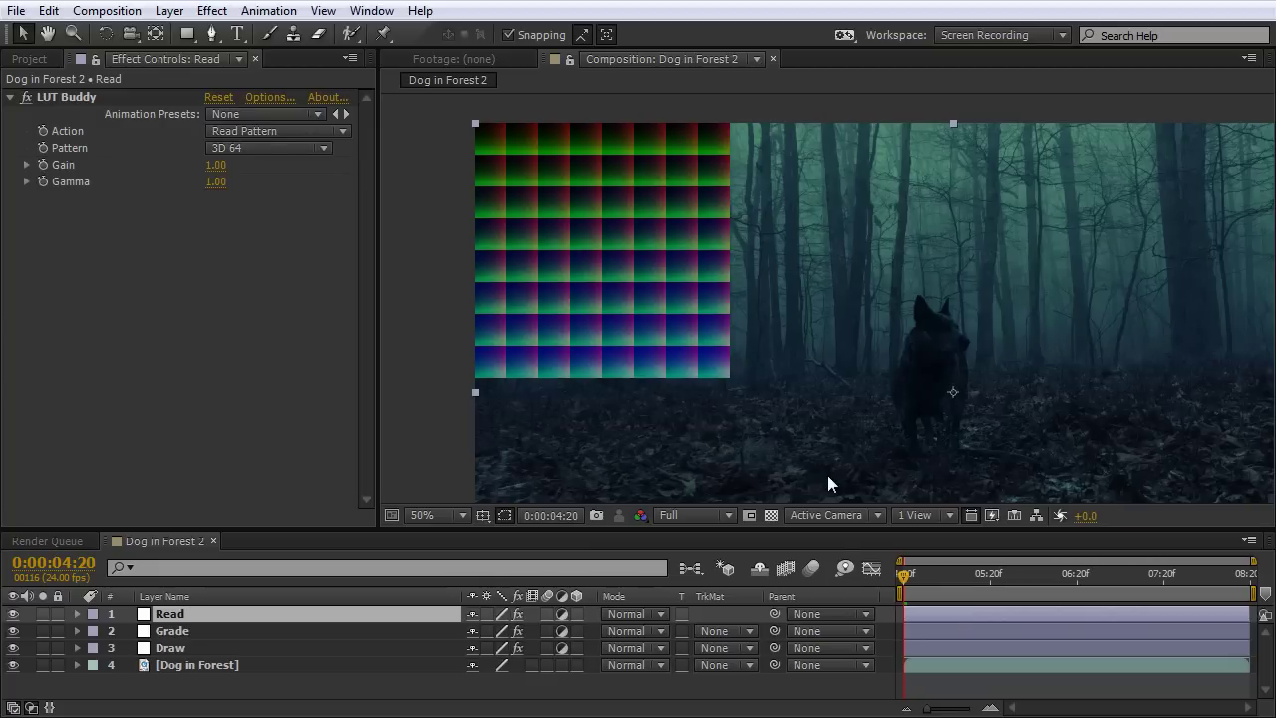
Snapshot the night-graded frame, then hide the Read, Grade and Draw layers.
drag(1014, 435, 886, 353)
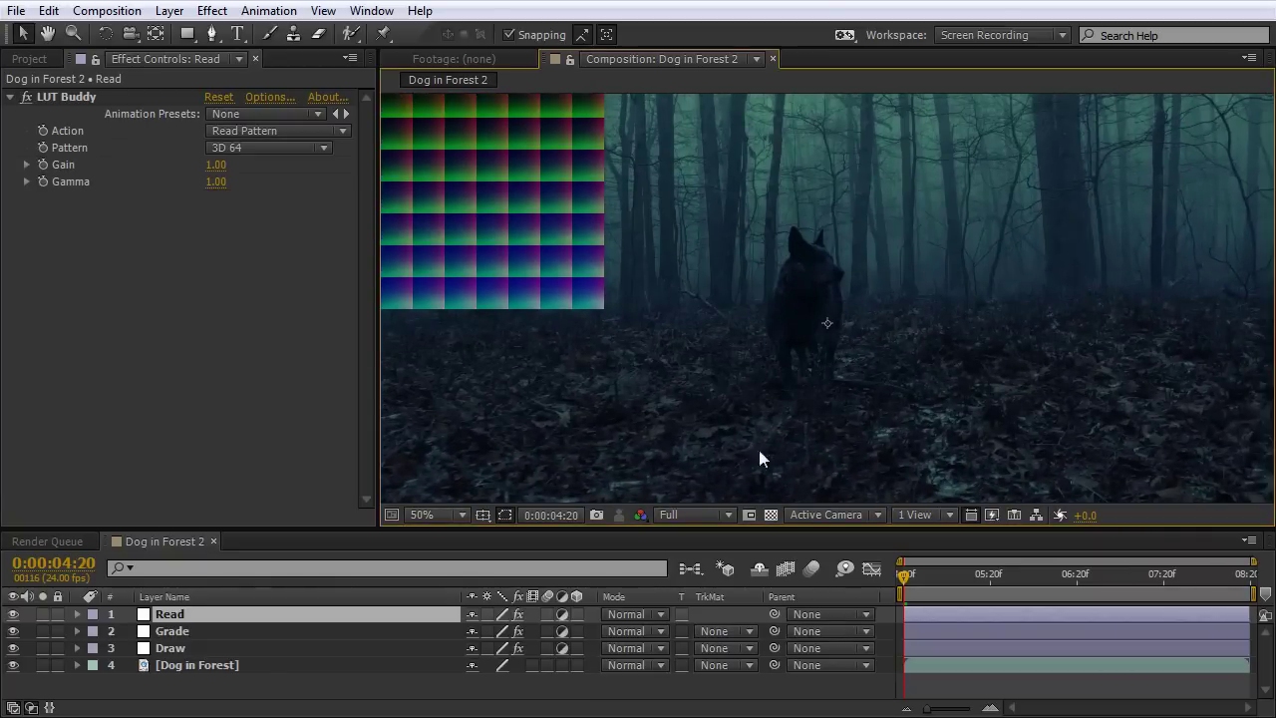
click(599, 518)
click(13, 614)
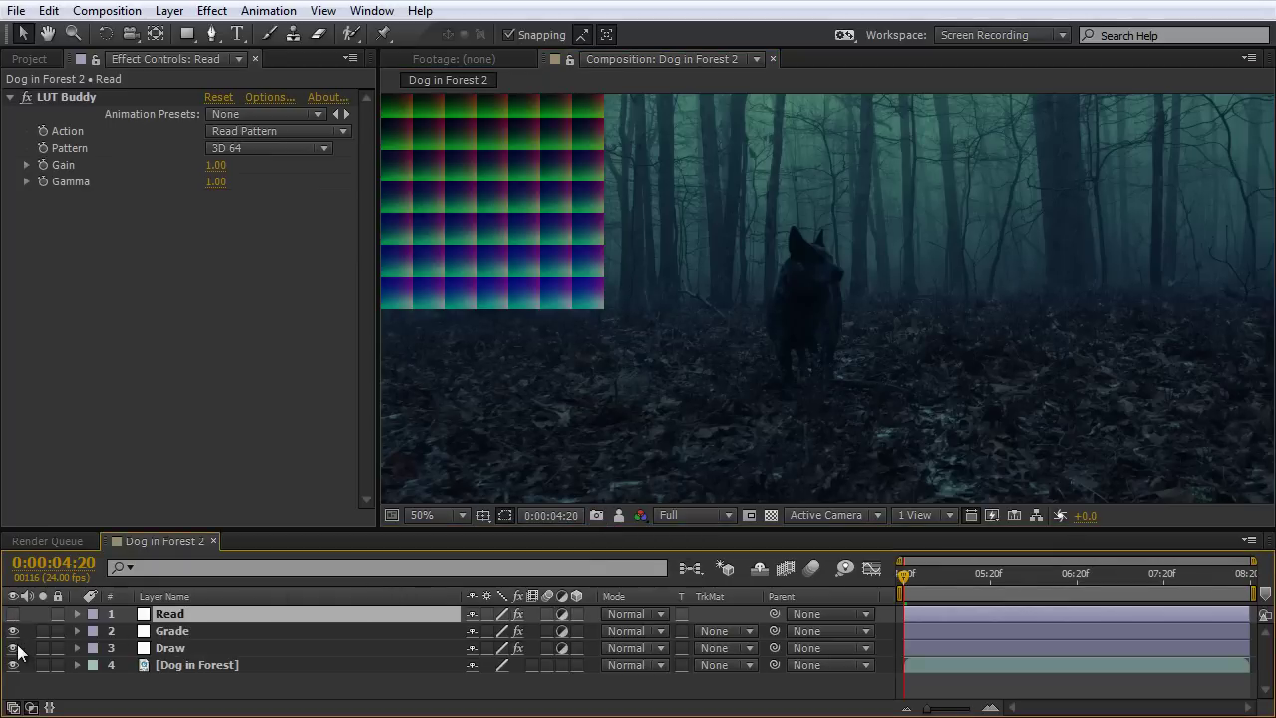
click(13, 631)
click(13, 648)
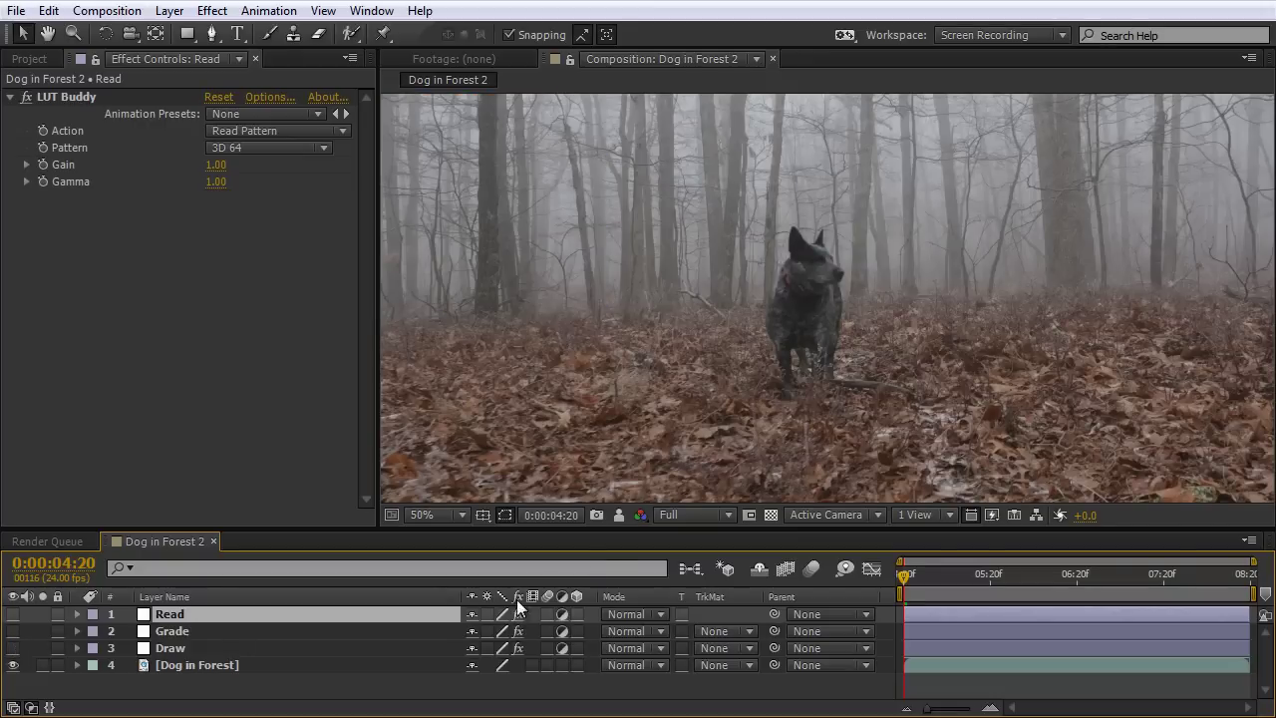
Select the Dog in Forest layer and compare the ungraded footage against the saved snapshot.
click(200, 665)
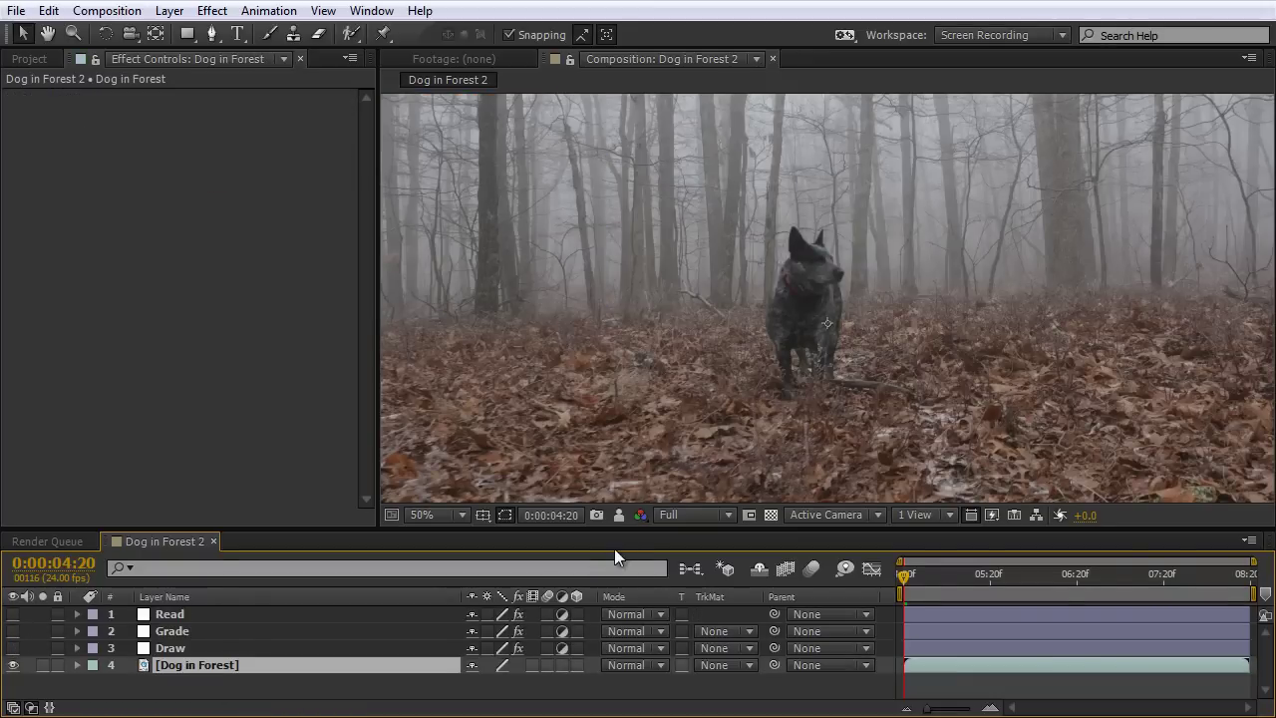
click(619, 519)
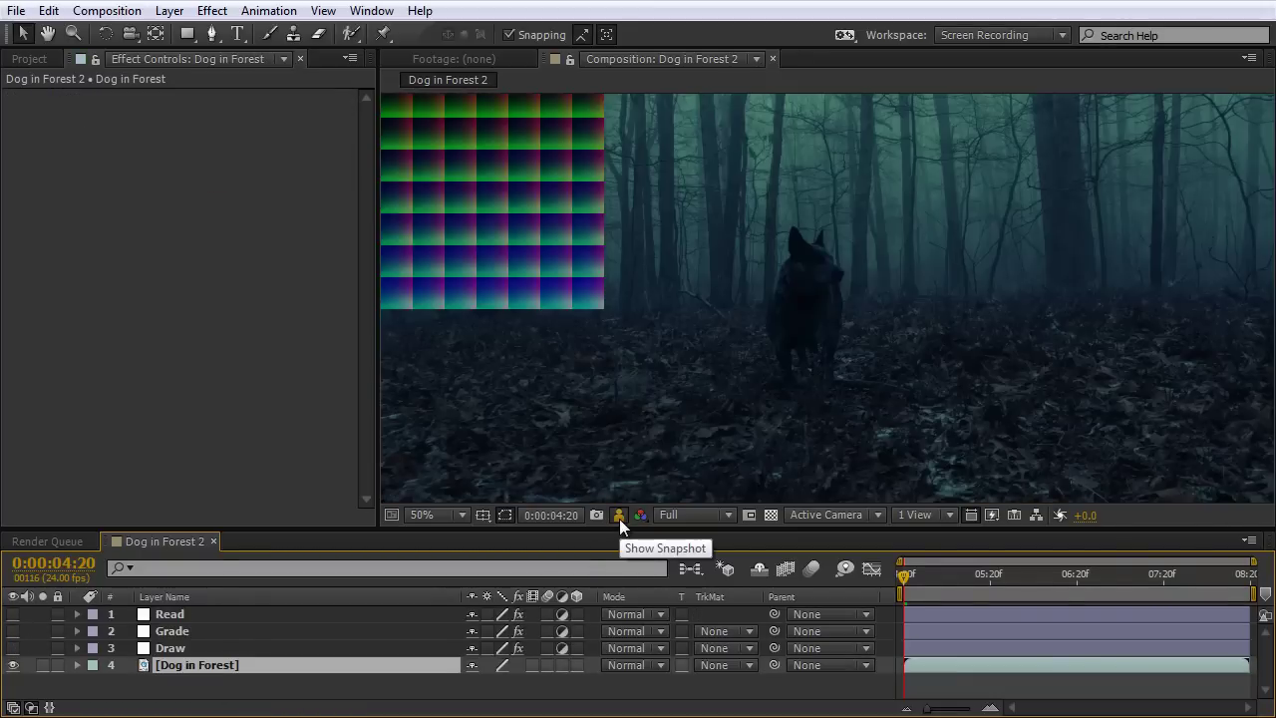
click(619, 518)
click(619, 519)
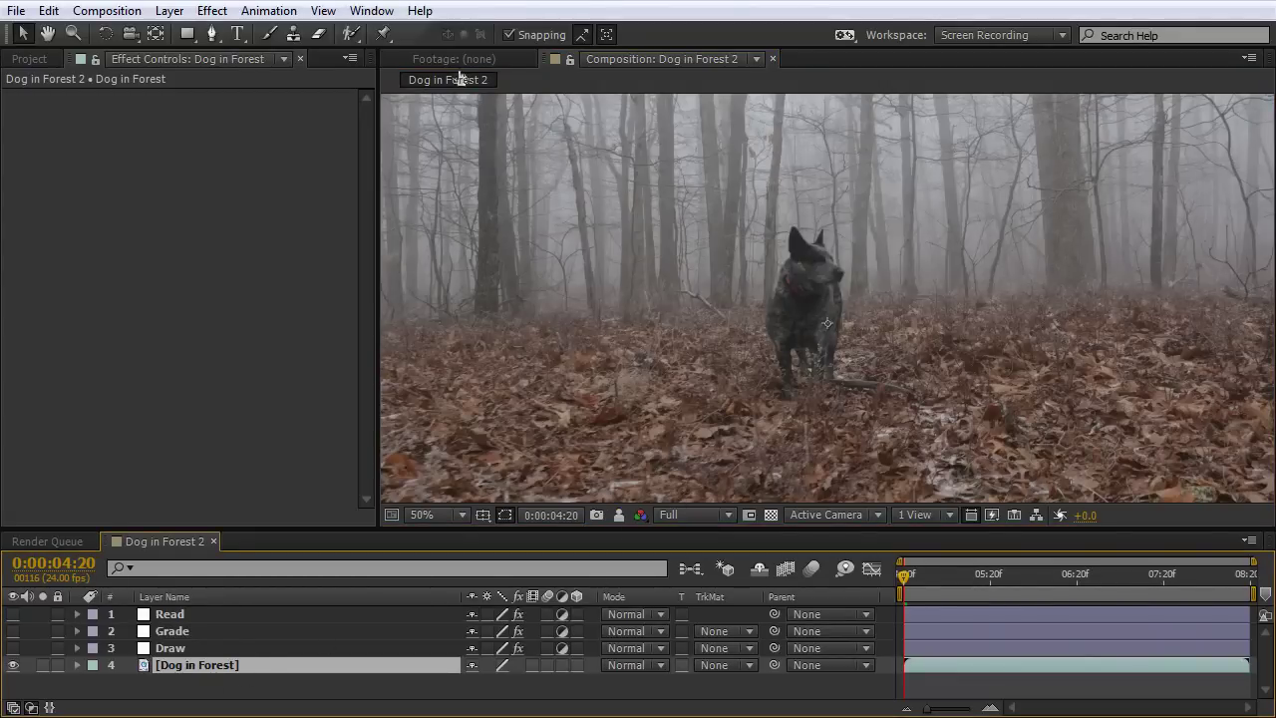
Apply Color LUT to the footage using the Day to Night.cube file.
click(212, 11)
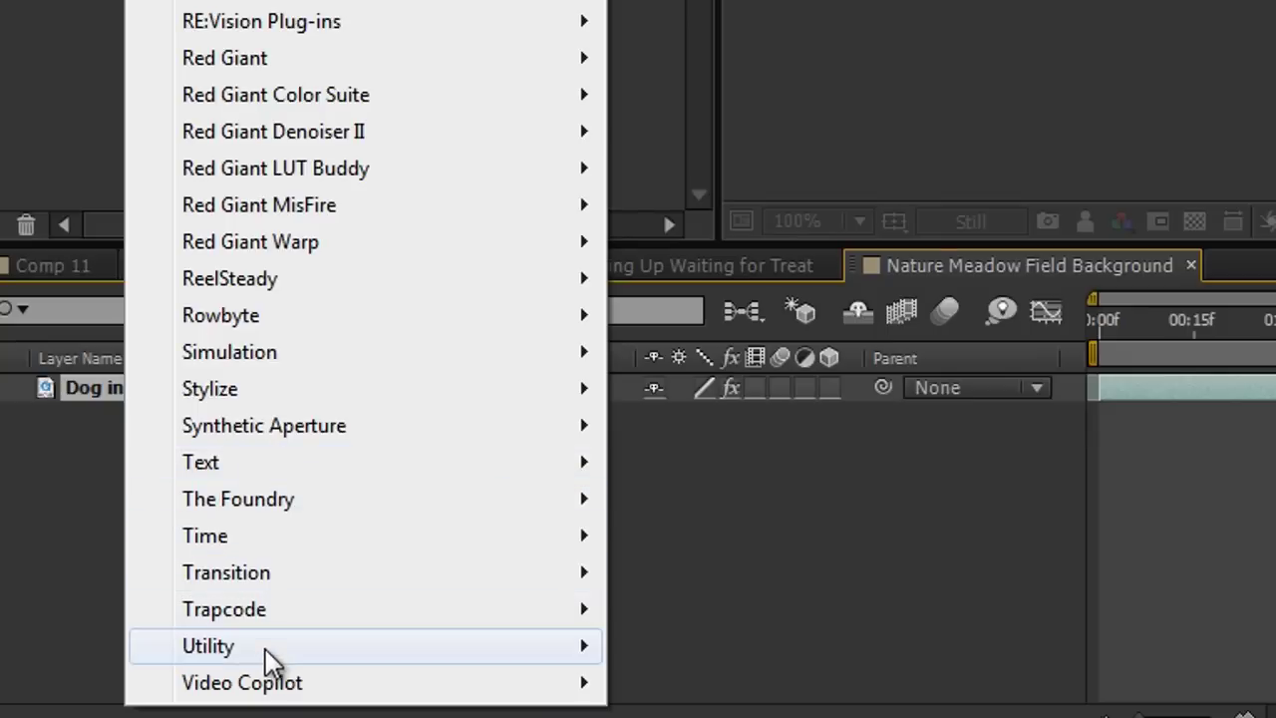
mouse_move(265, 661)
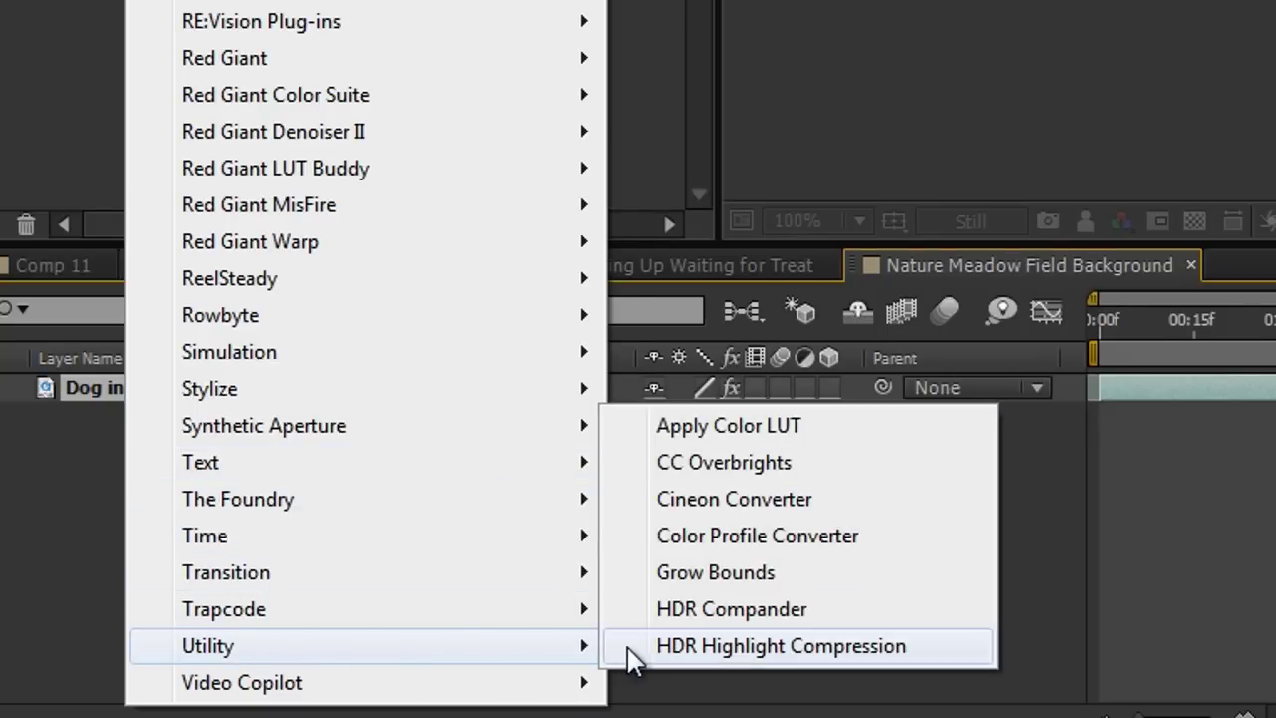
click(691, 434)
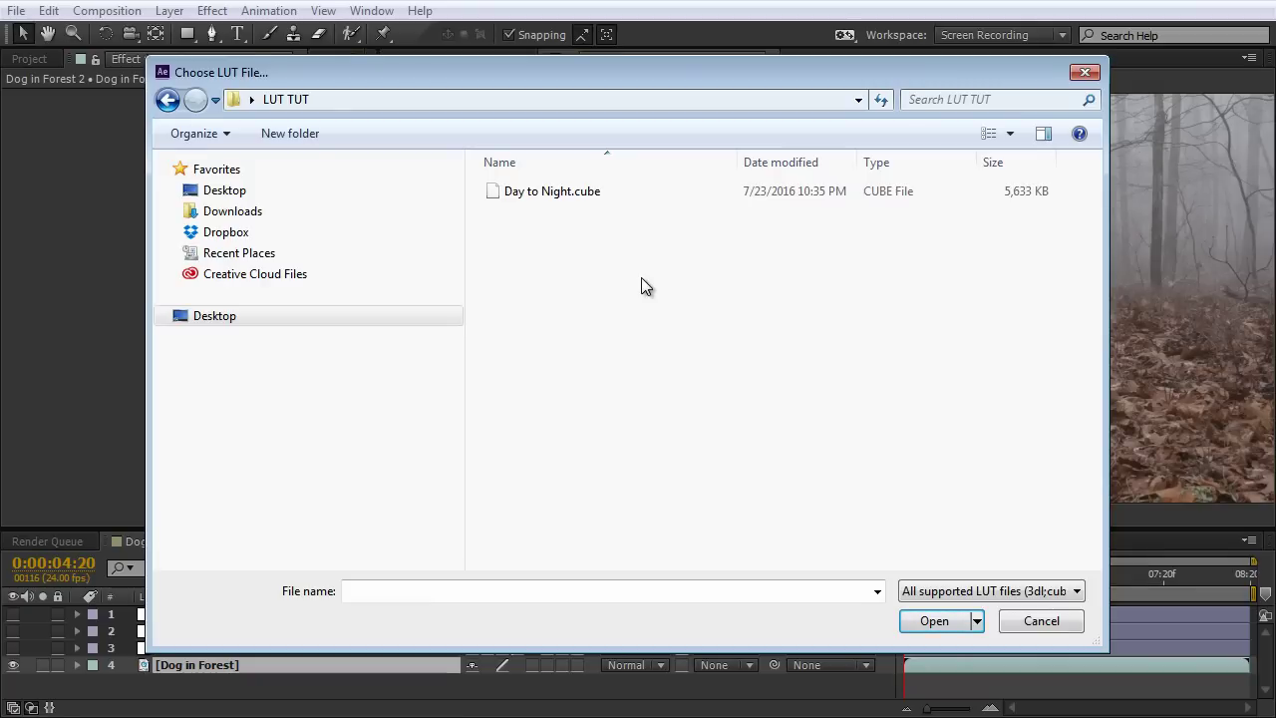
click(512, 201)
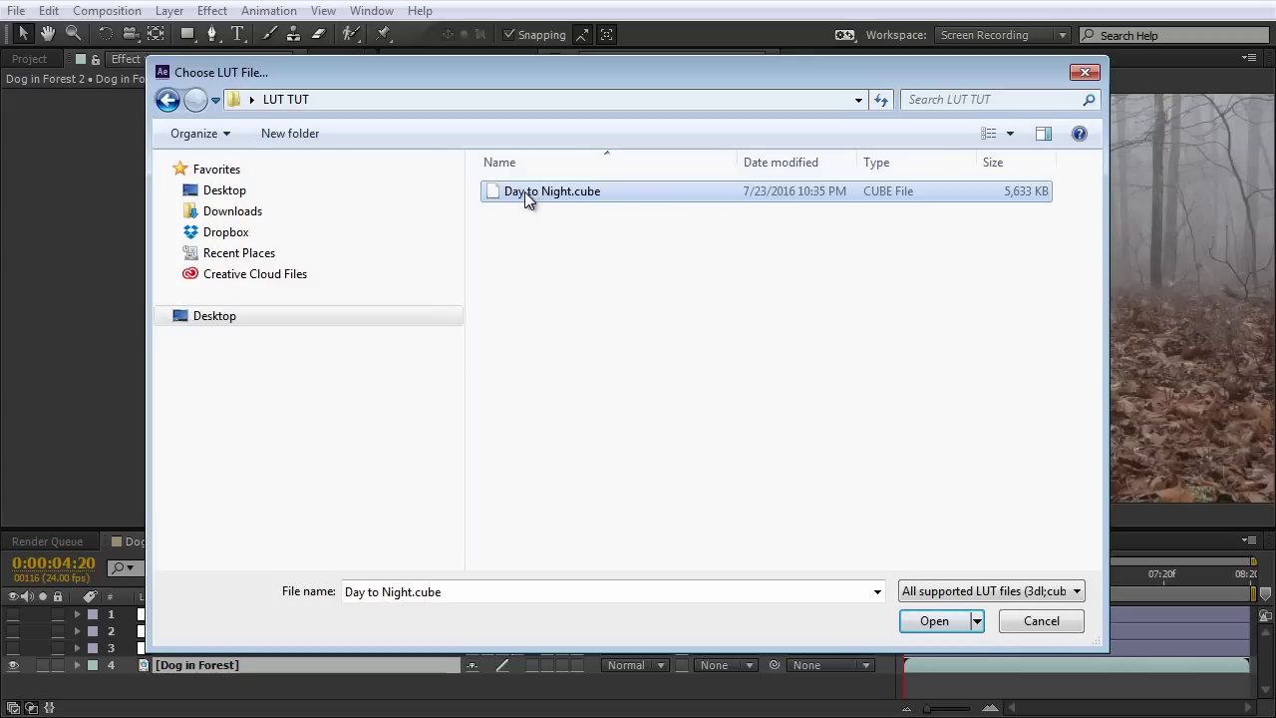
click(925, 626)
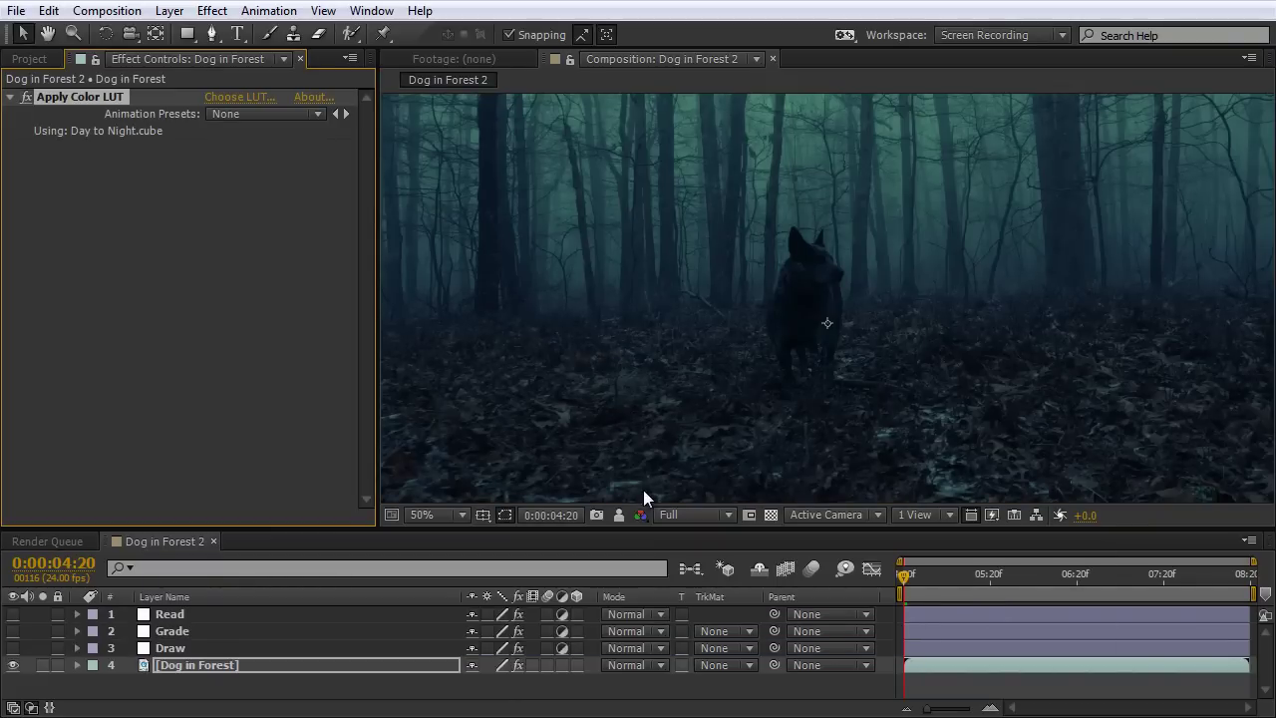
Compare the LUT-graded footage with the snapshot, then zoom out to the whole frame.
click(622, 515)
click(622, 514)
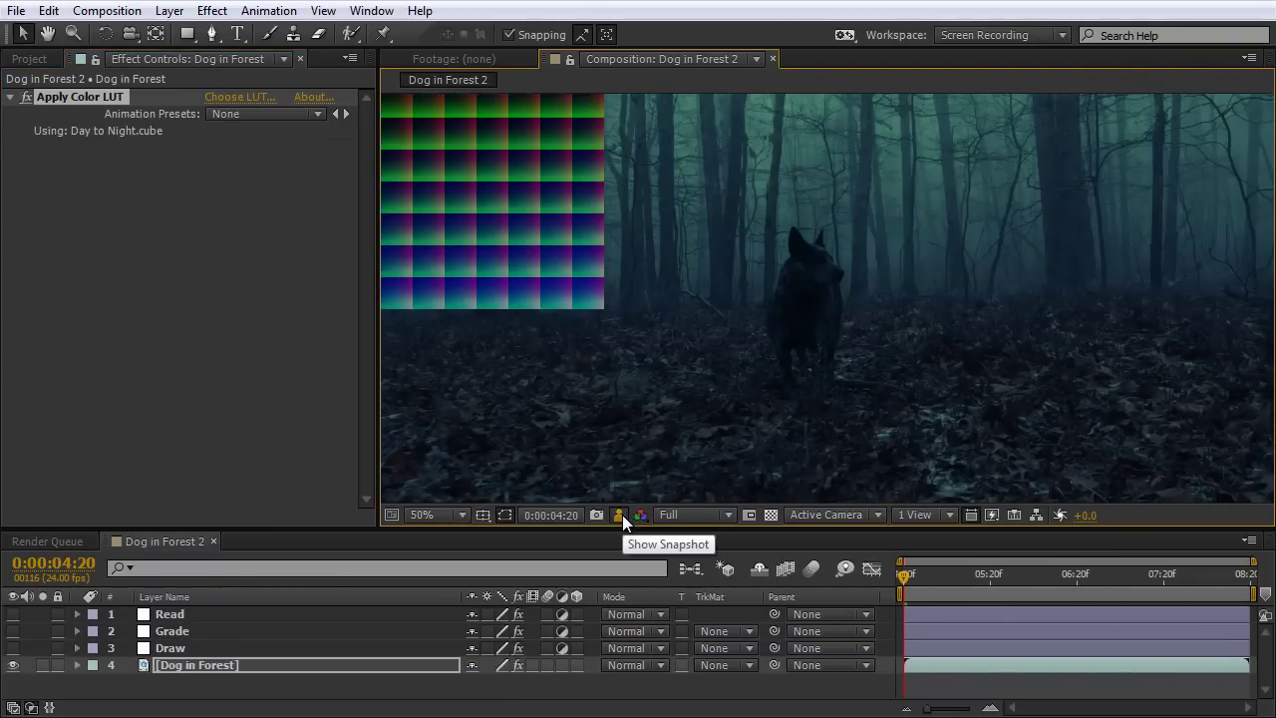
click(622, 514)
click(622, 514)
click(622, 514)
click(622, 515)
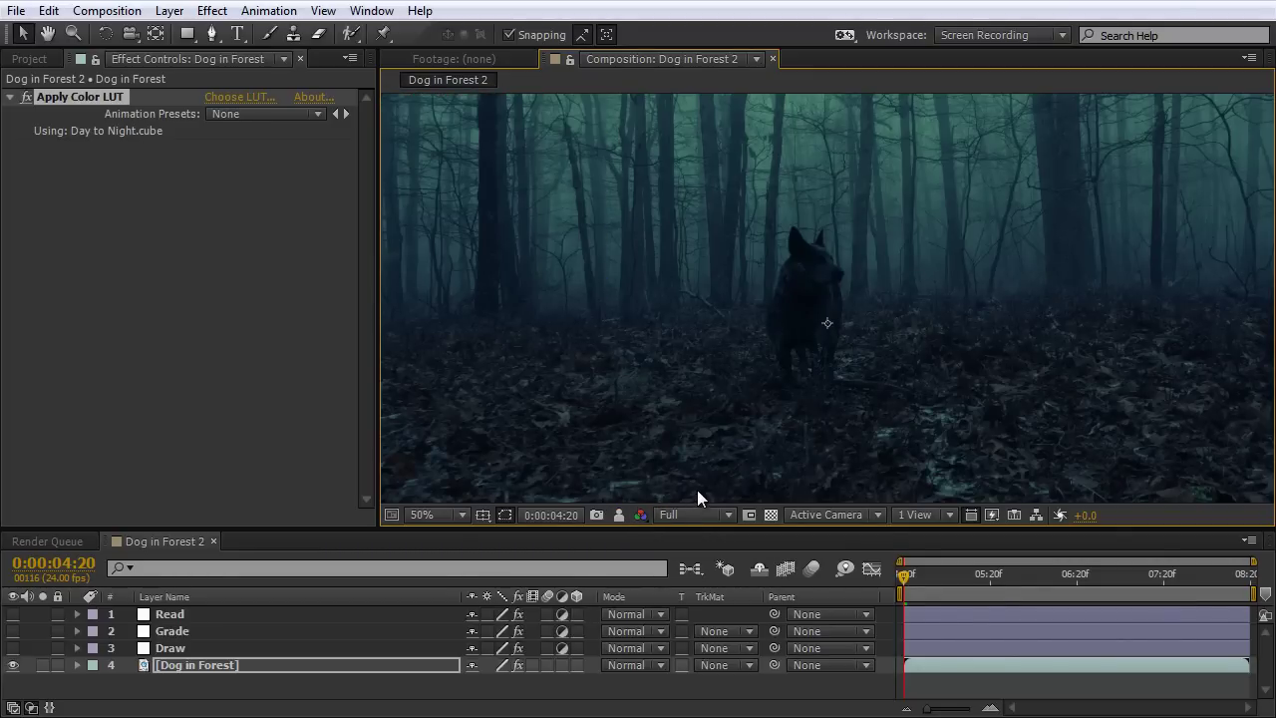
key(comma)
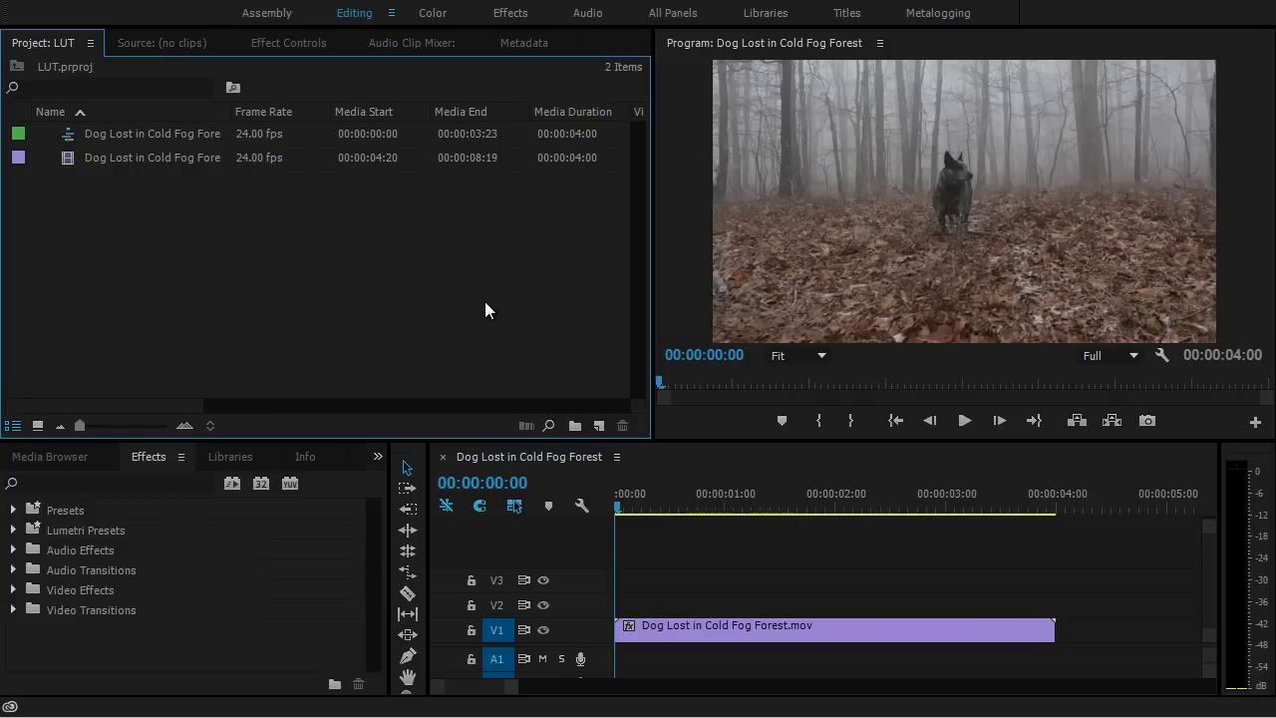
Create a new adjustment layer in the Premiere Pro project bin.
click(650, 626)
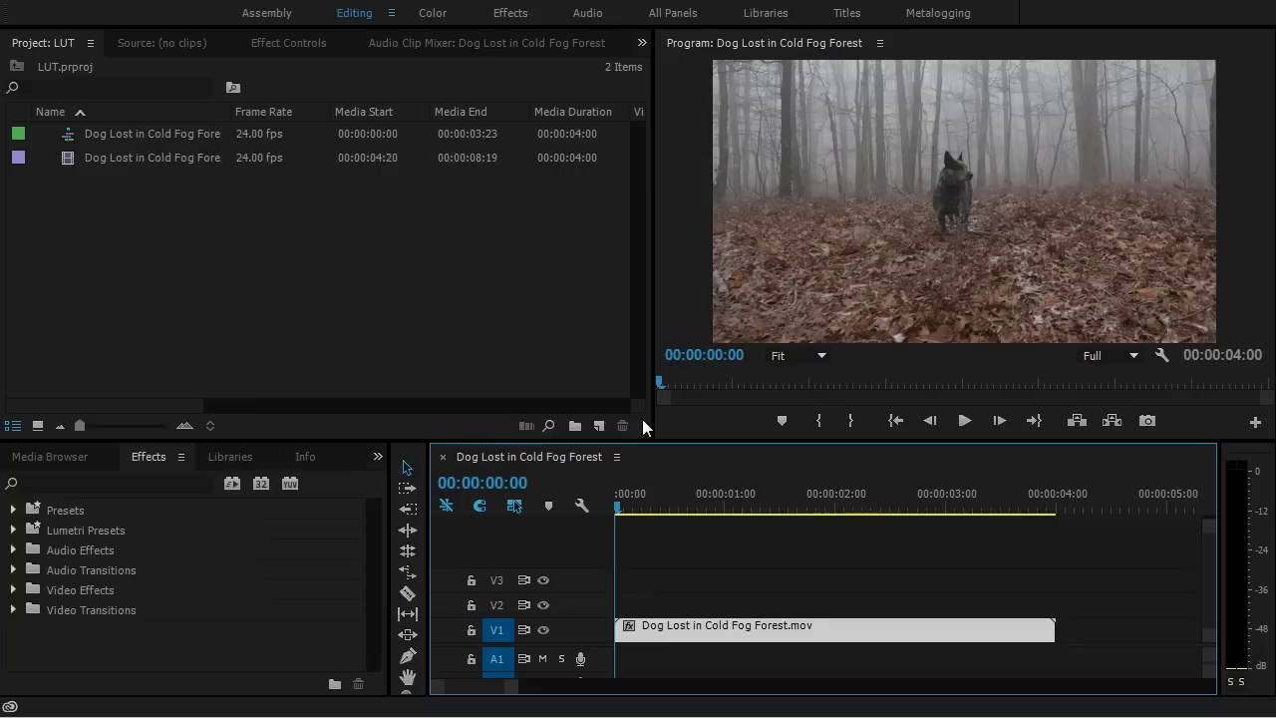
click(42, 42)
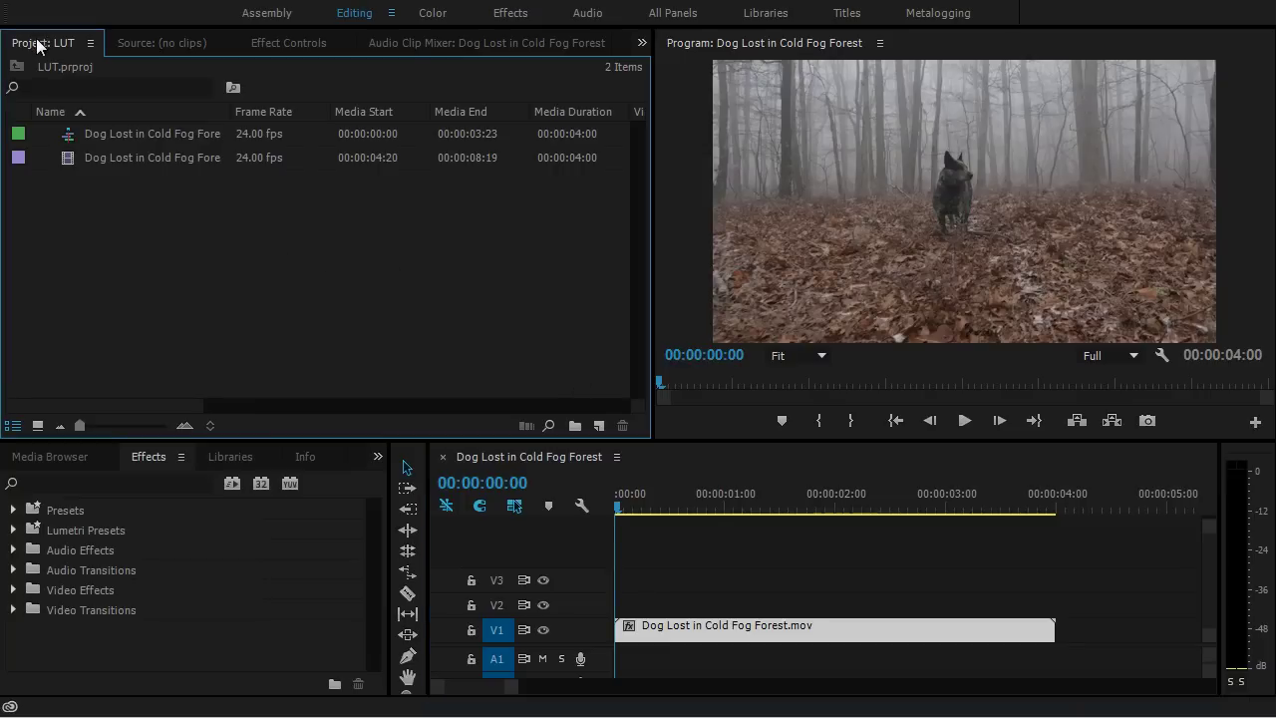
right_click(201, 219)
mouse_move(274, 310)
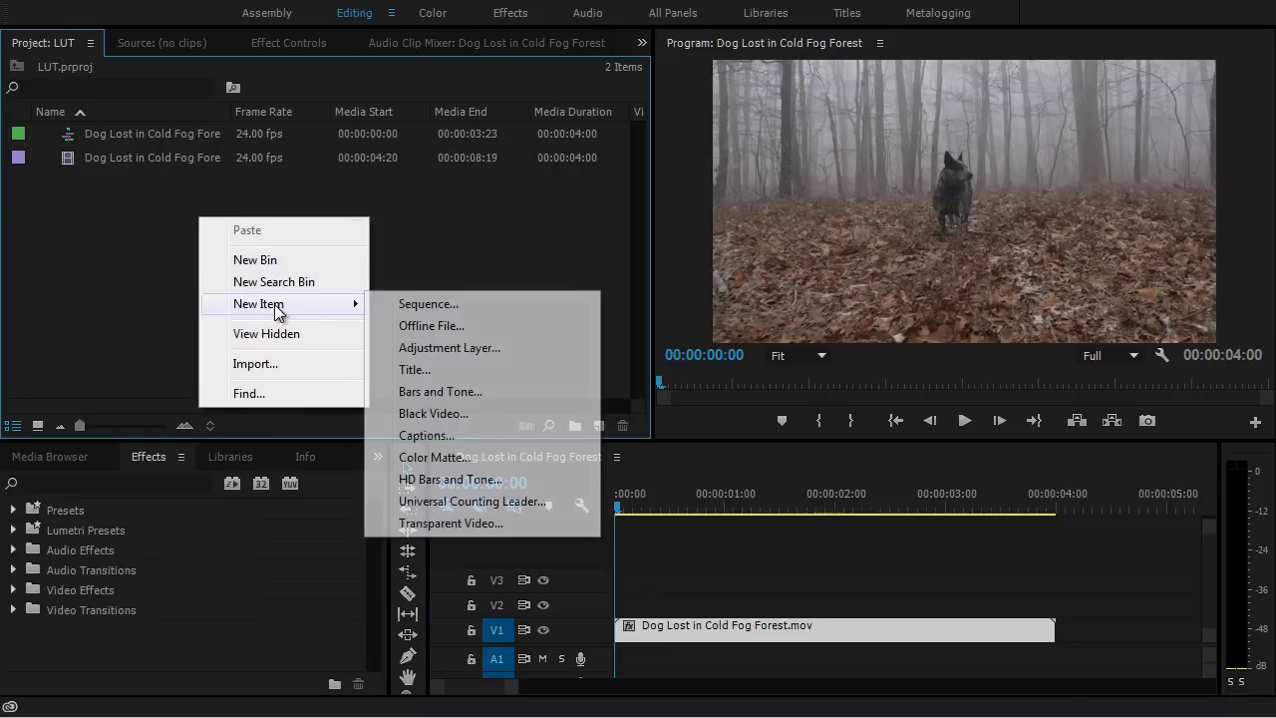
click(455, 347)
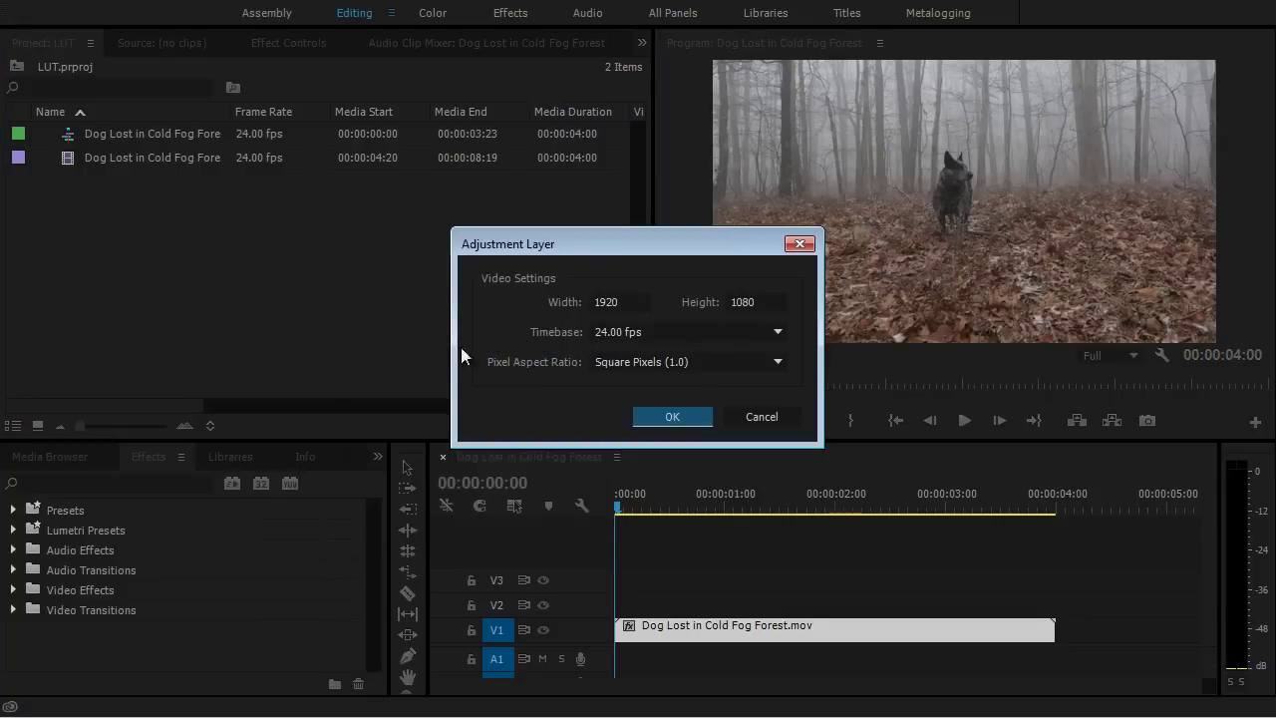
click(679, 417)
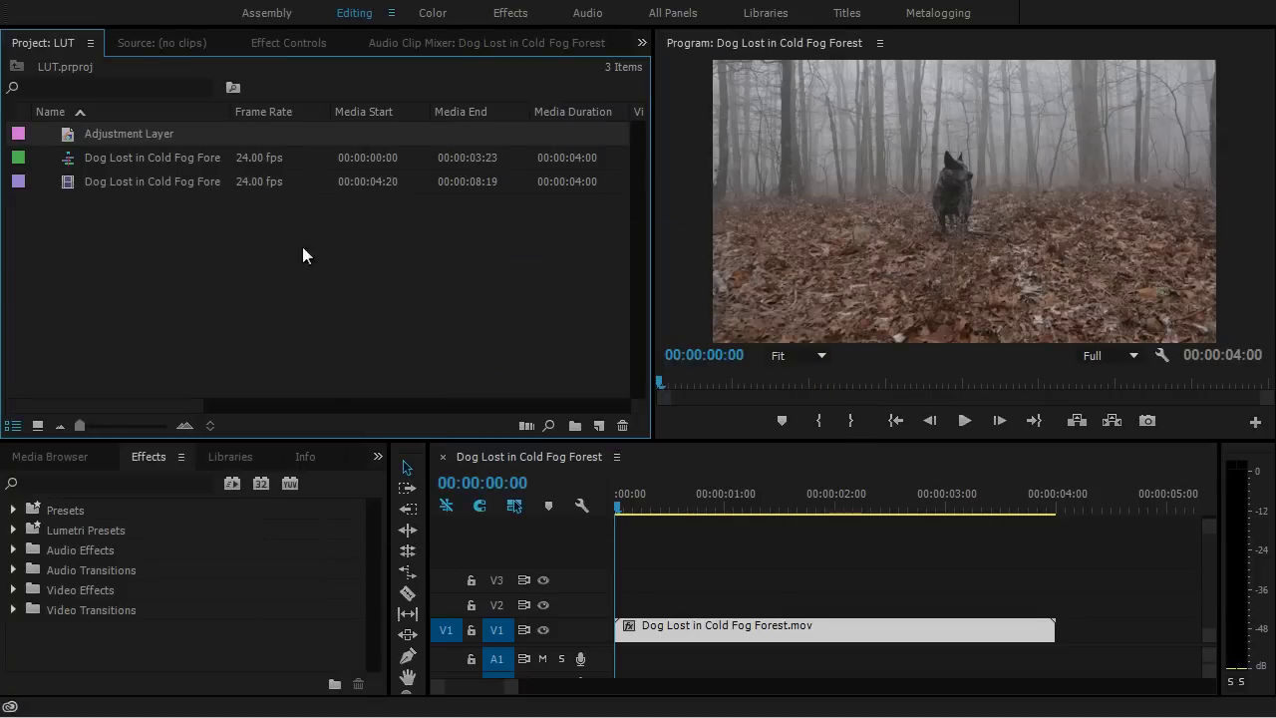
Rename the adjustment layer 'Draw' and place it on V2 above the dog clip.
click(92, 131)
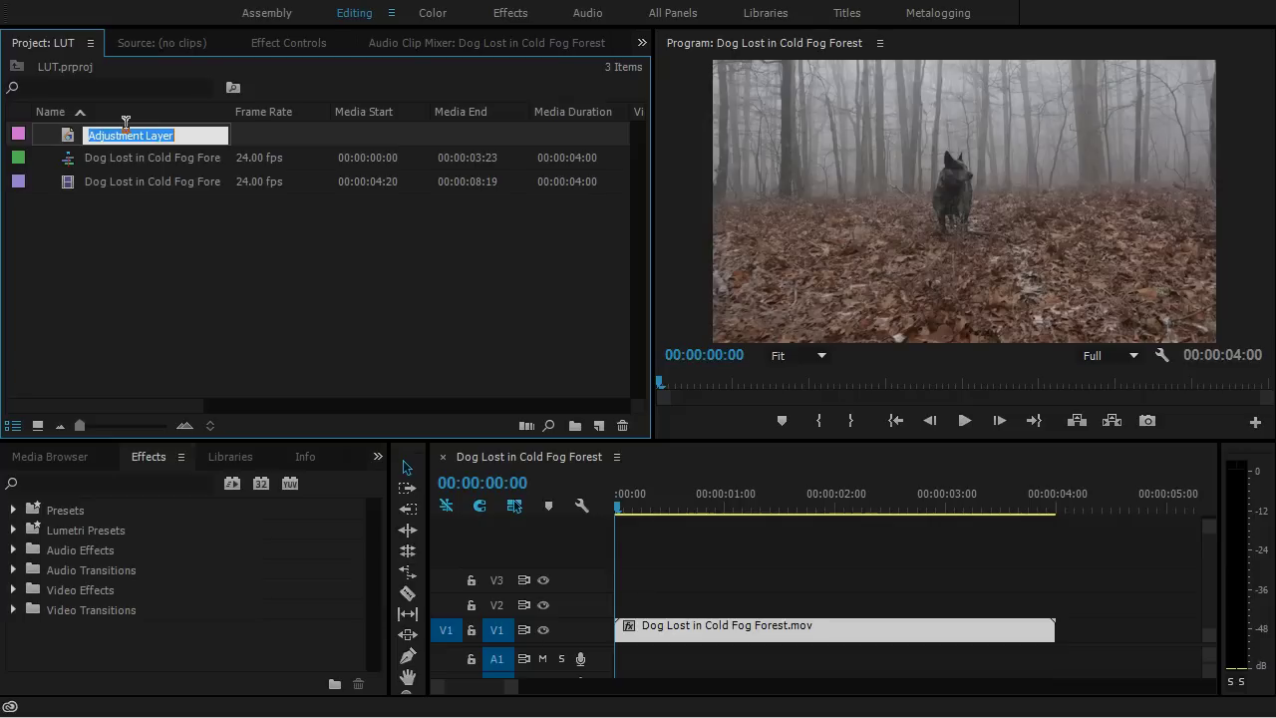
text(Draw)
click(275, 243)
mouse_move(93, 131)
mouse_down()
mouse_move(249, 149)
mouse_move(501, 256)
mouse_move(631, 541)
mouse_move(628, 610)
mouse_move(641, 602)
mouse_up()
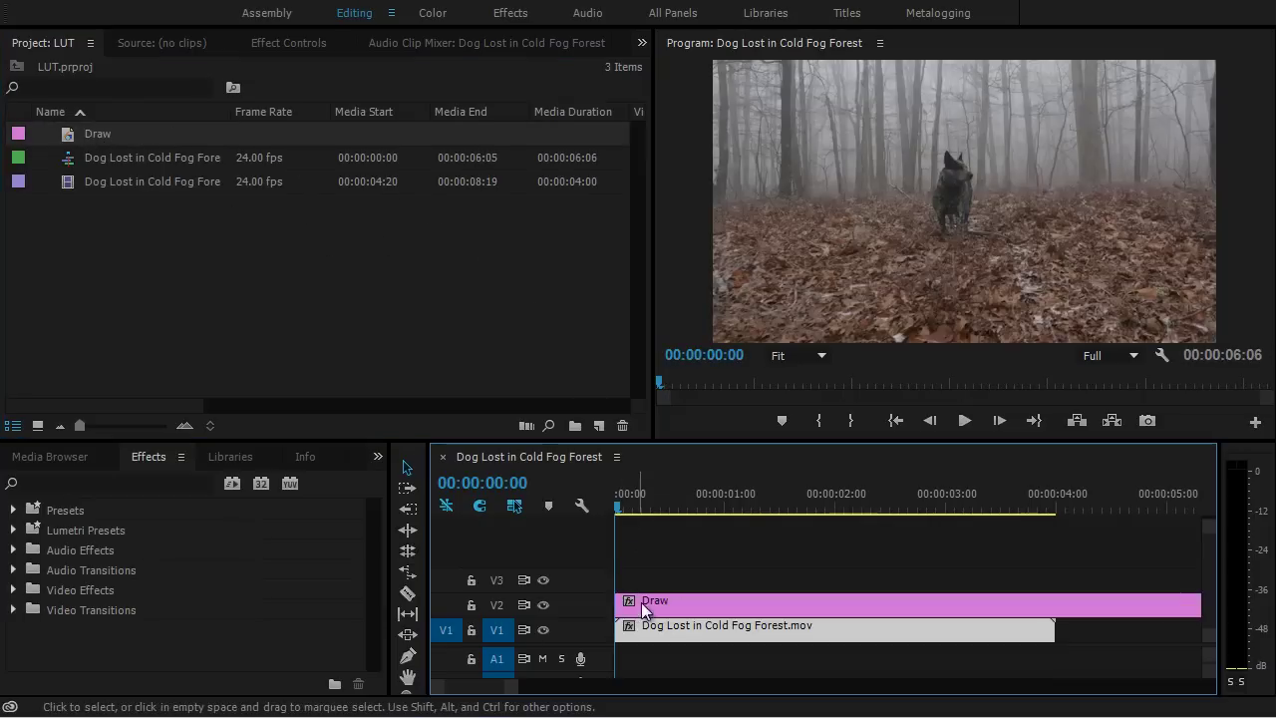
drag(618, 506, 648, 510)
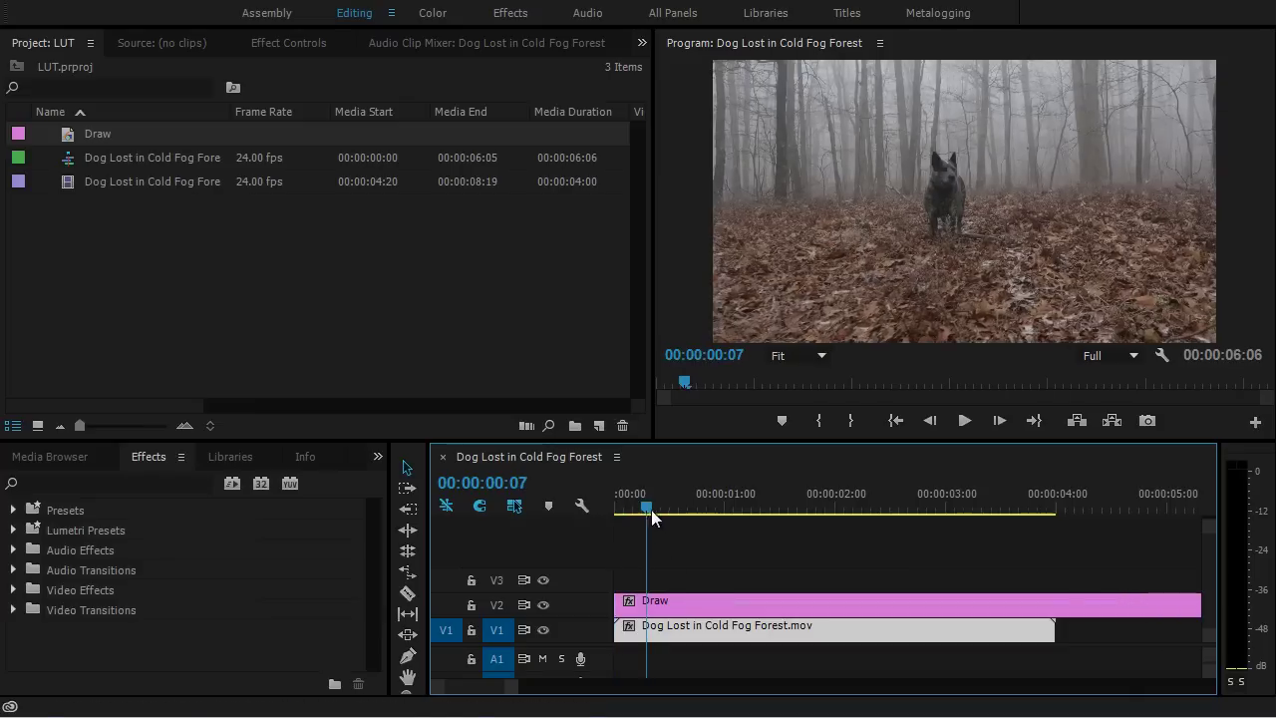
Find LUT Buddy in Effects and apply it to the Draw clip on V2.
click(679, 599)
click(141, 483)
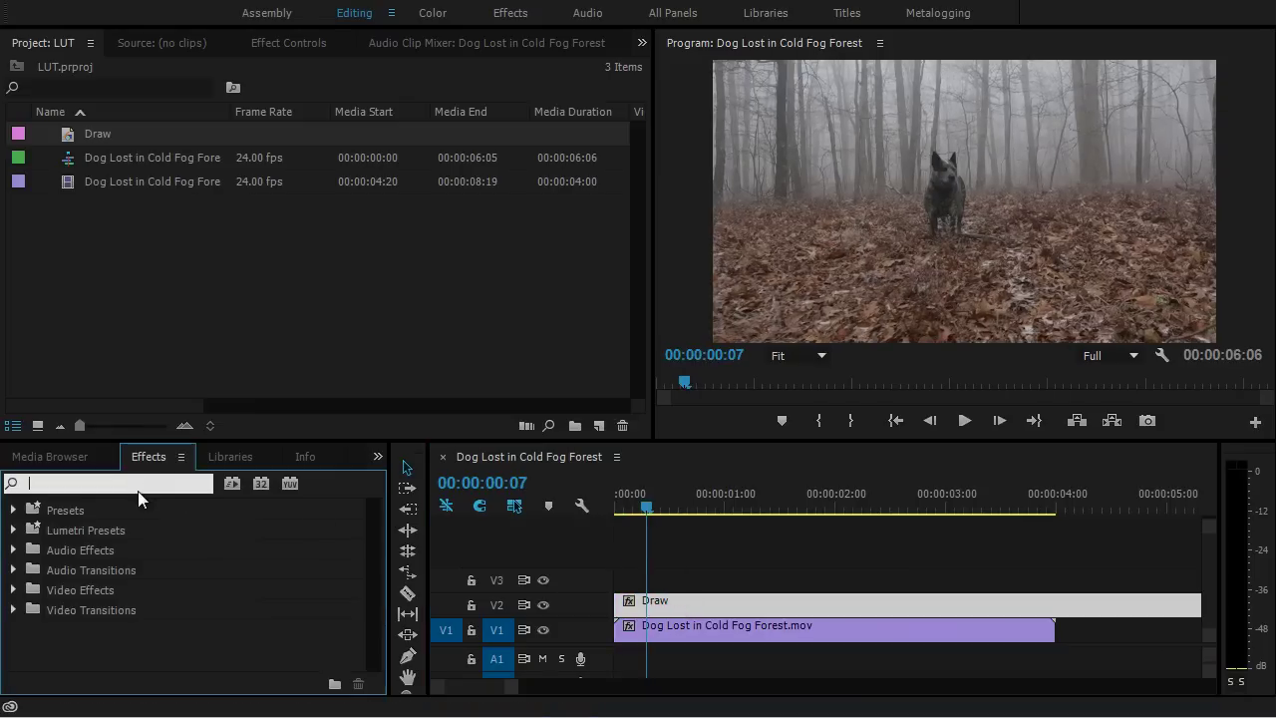
text(LUT)
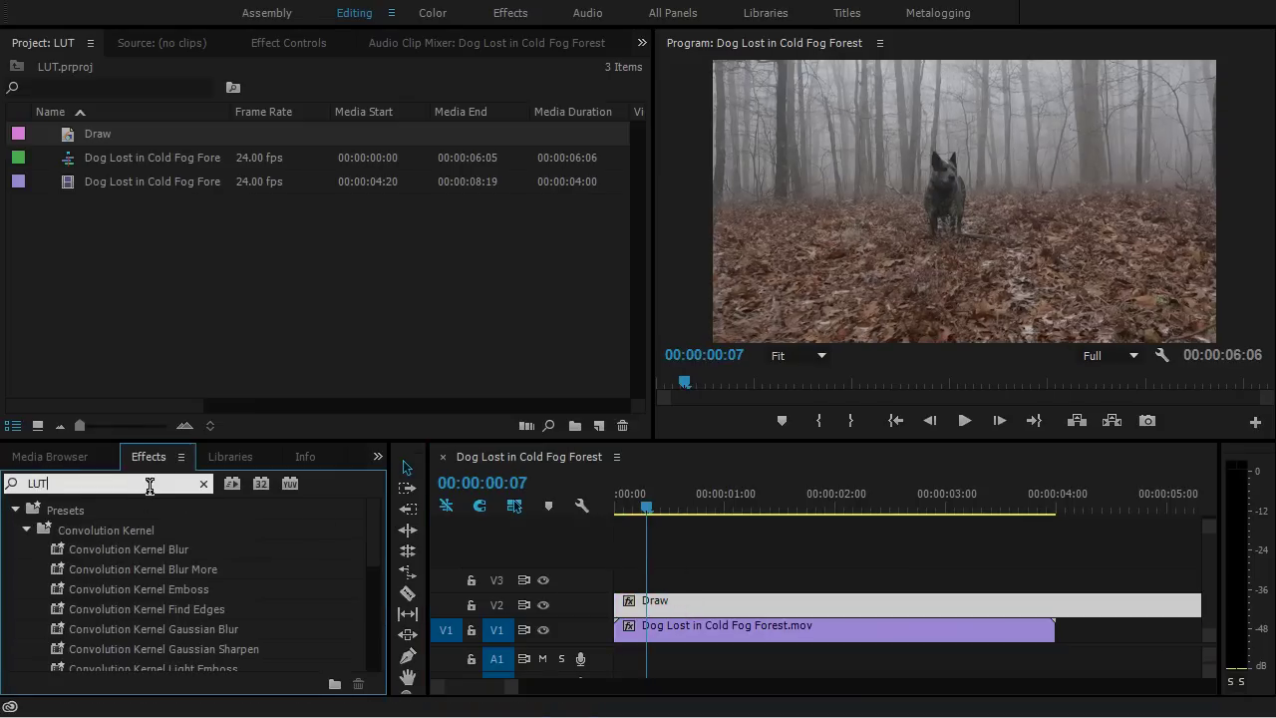
text( B)
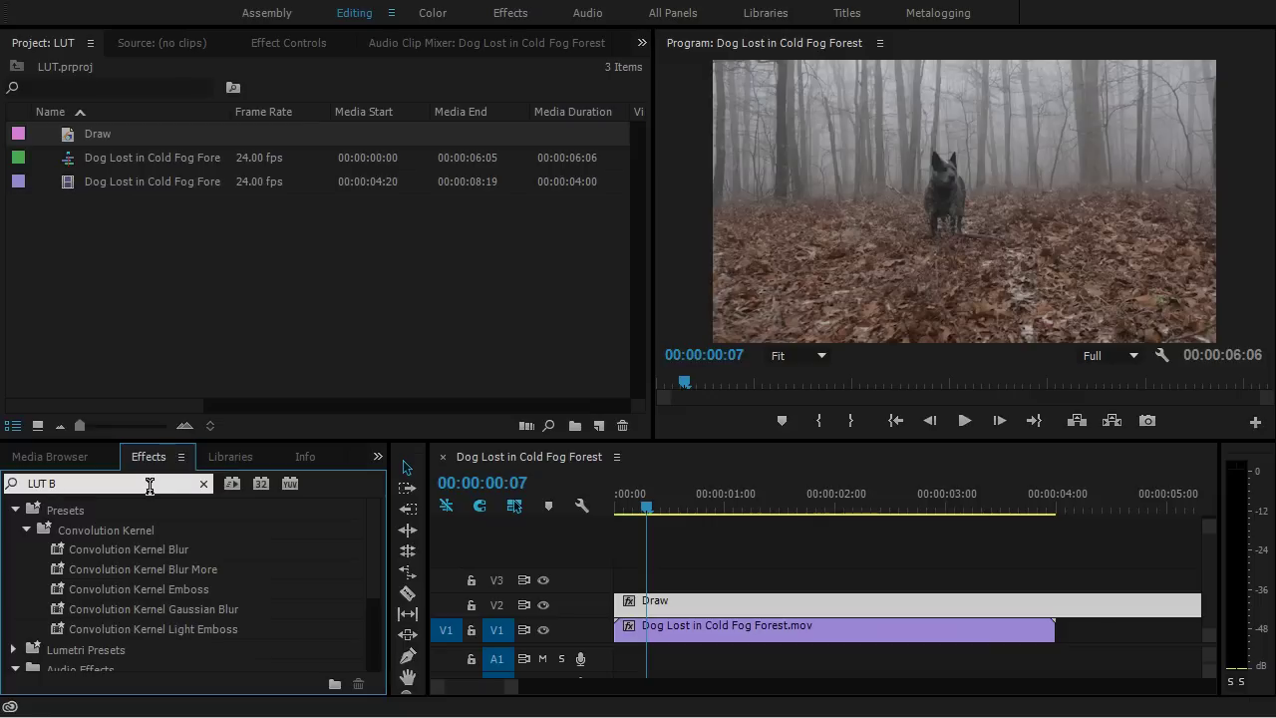
drag(369, 536, 368, 631)
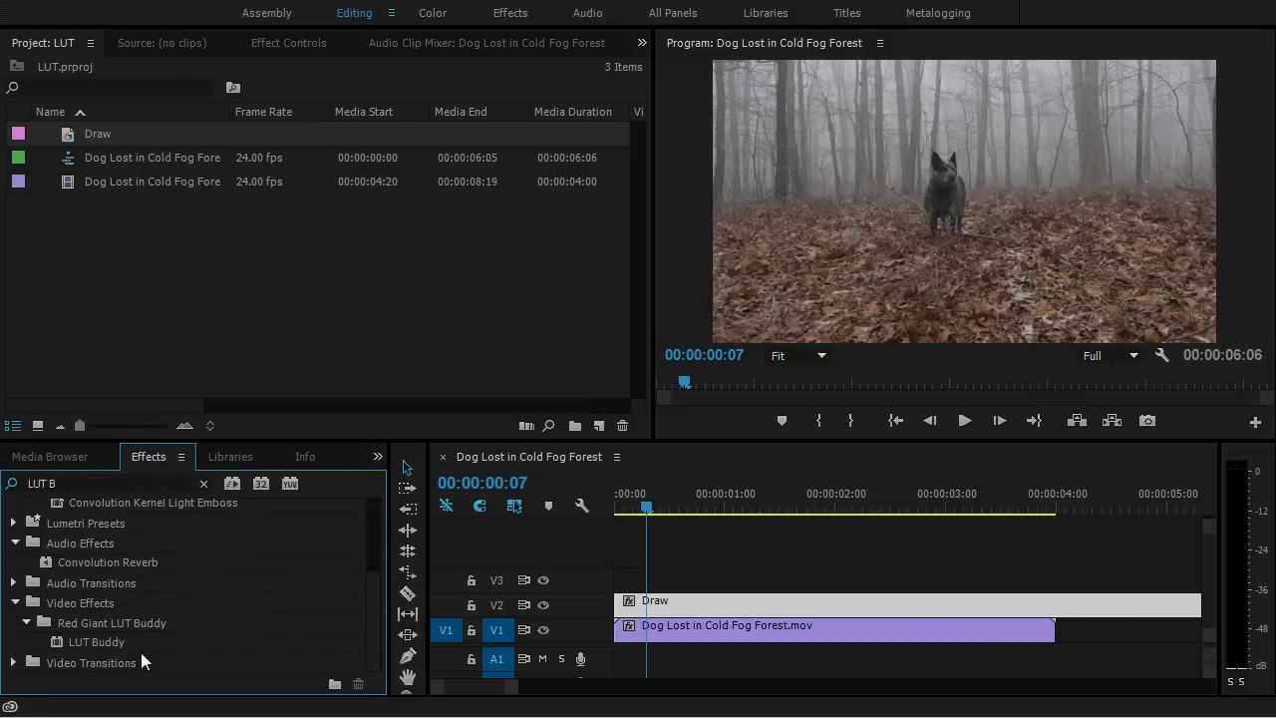
drag(90, 642, 678, 605)
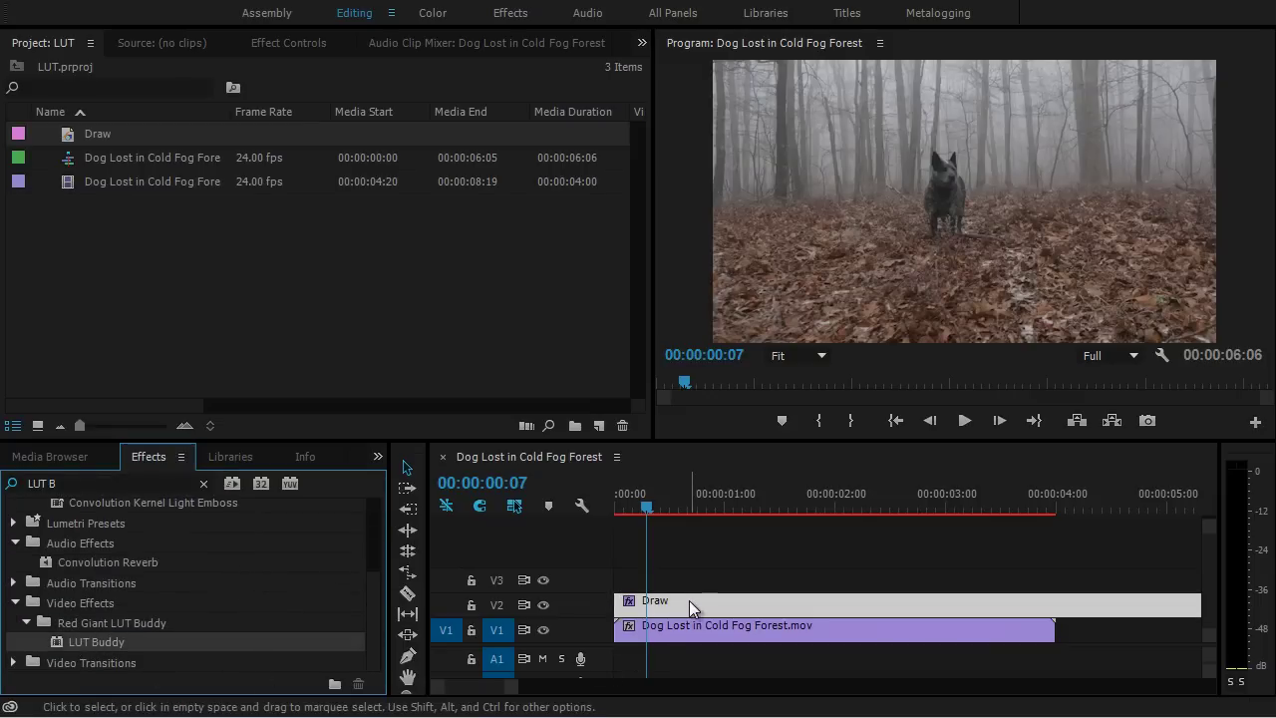
Set LUT Buddy's Action to Draw Pattern with Pattern 3D 64.
click(287, 43)
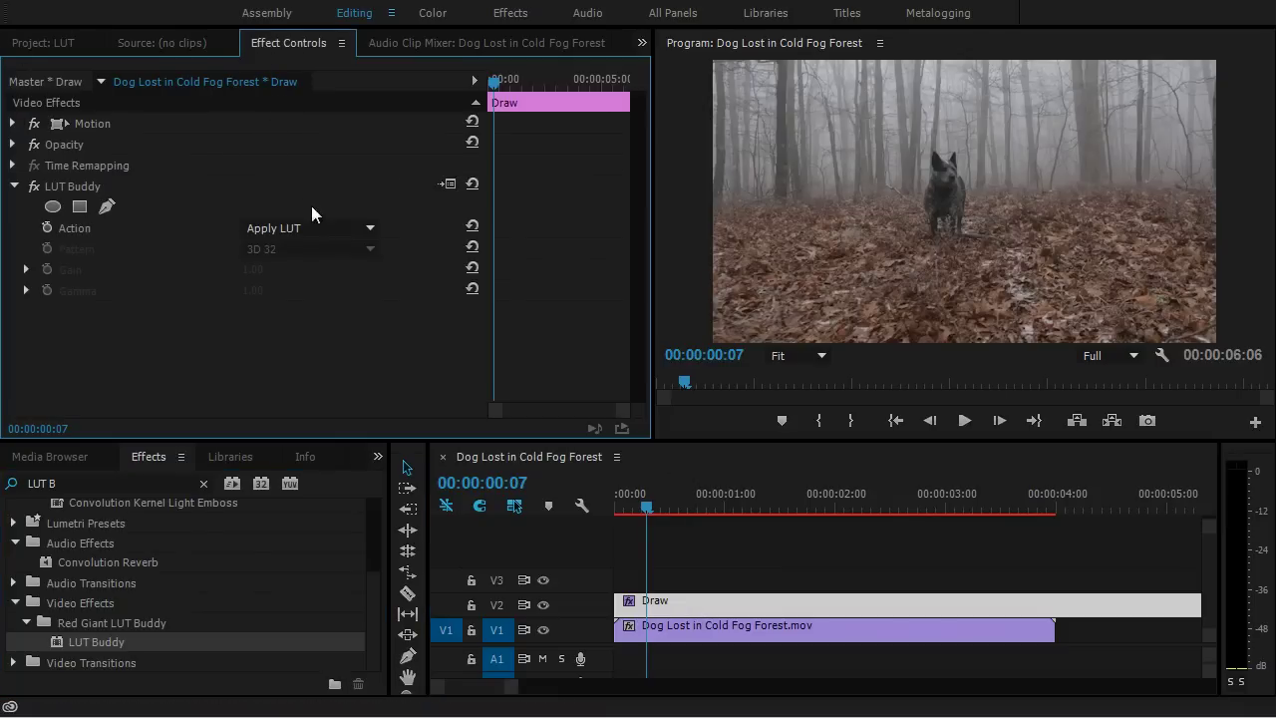
click(284, 229)
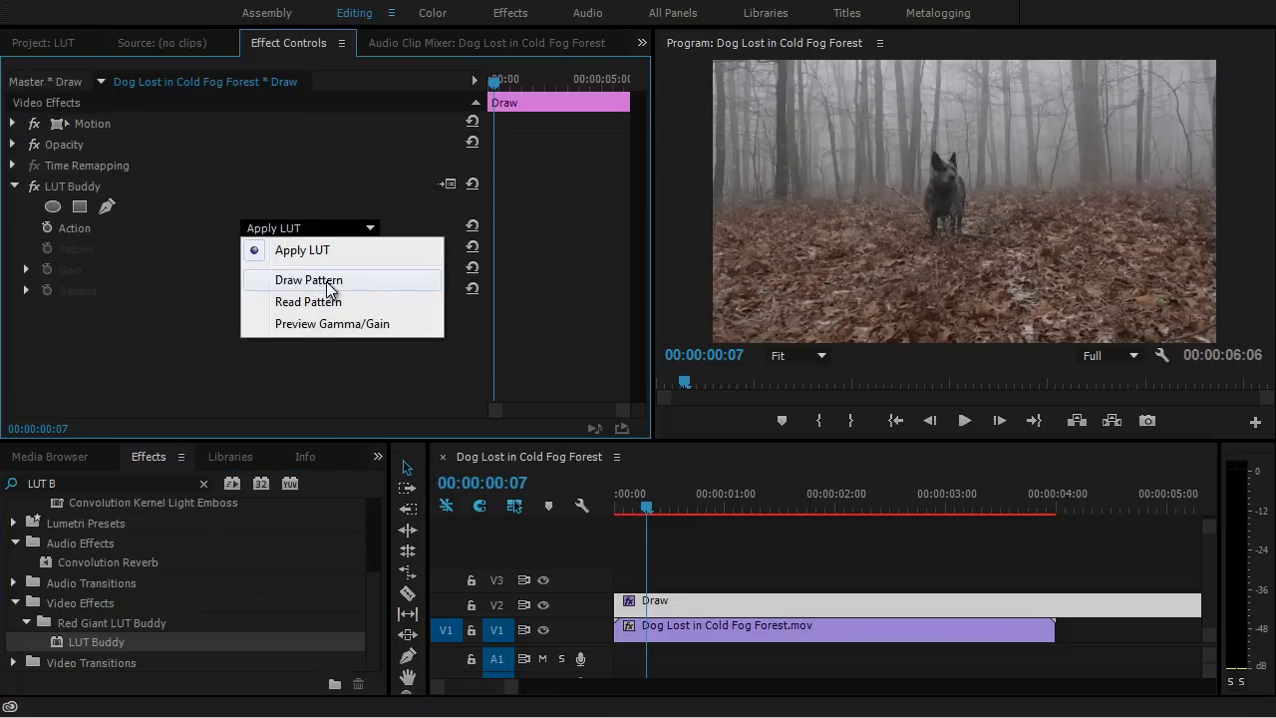
click(329, 283)
click(268, 249)
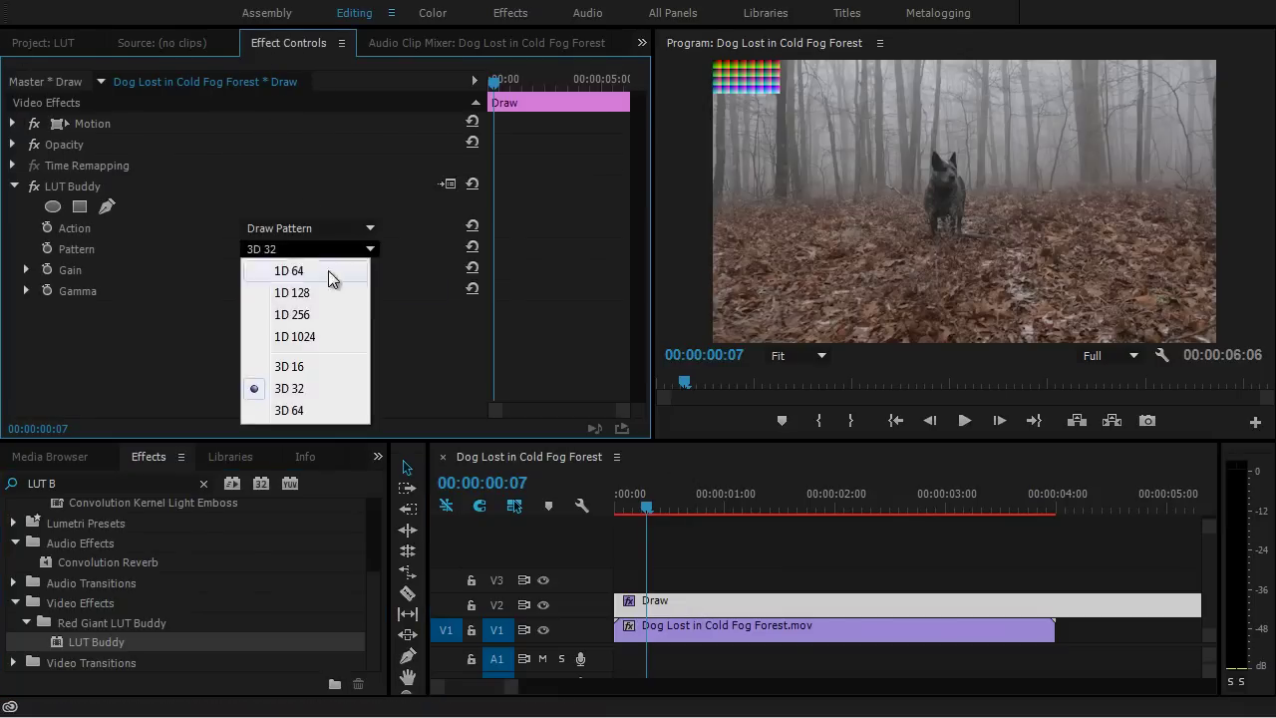
click(315, 411)
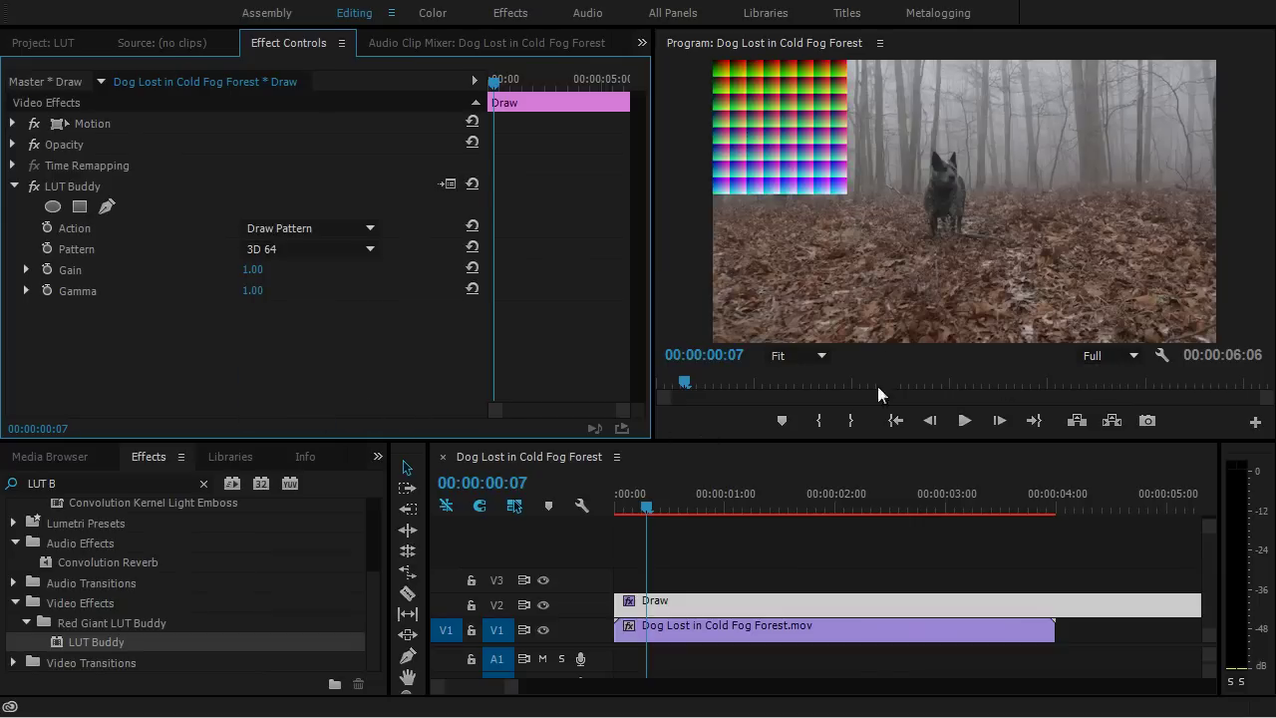
click(49, 42)
Create a 1920x1080 adjustment layer named 'Grade' and place it on track V3.
right_click(146, 236)
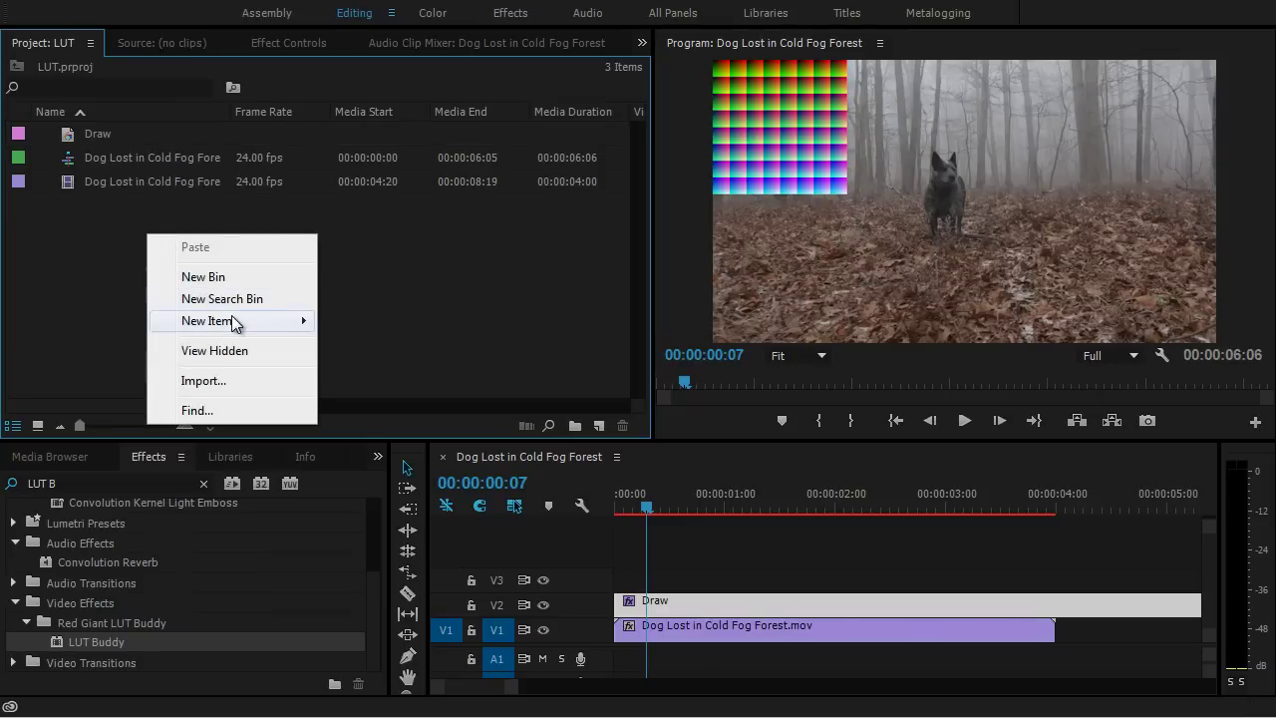
mouse_move(236, 321)
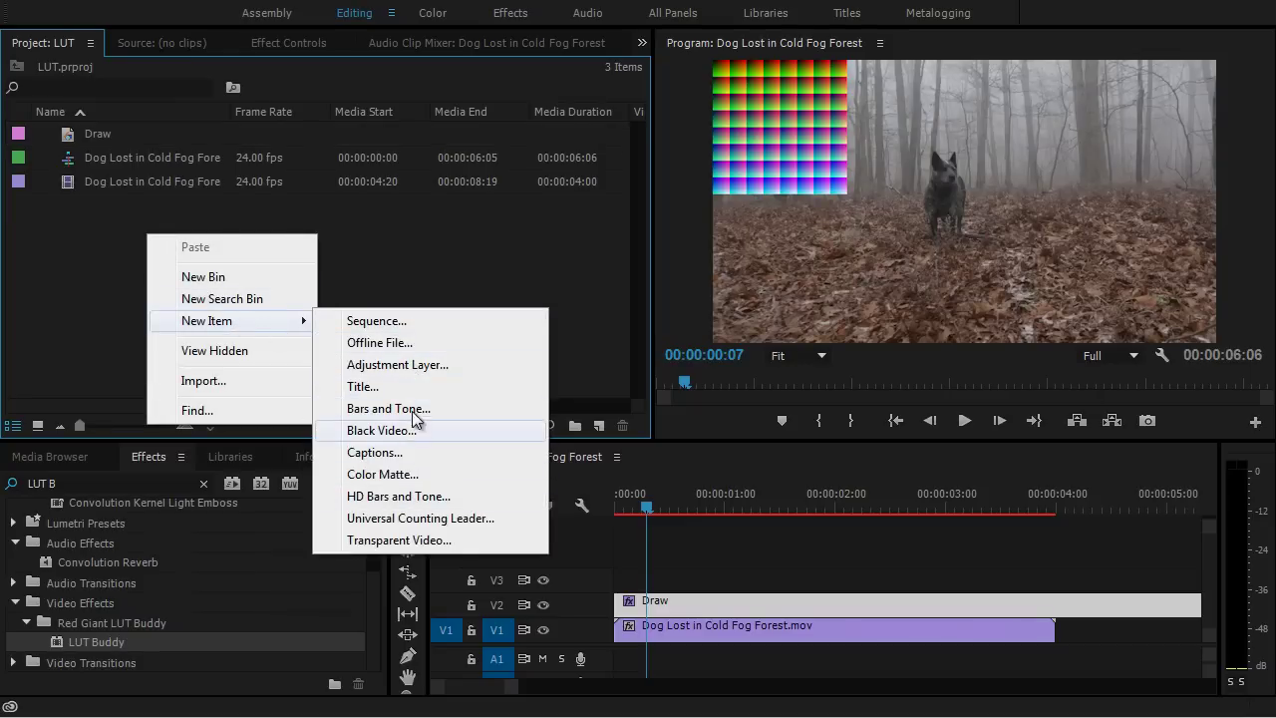
click(421, 370)
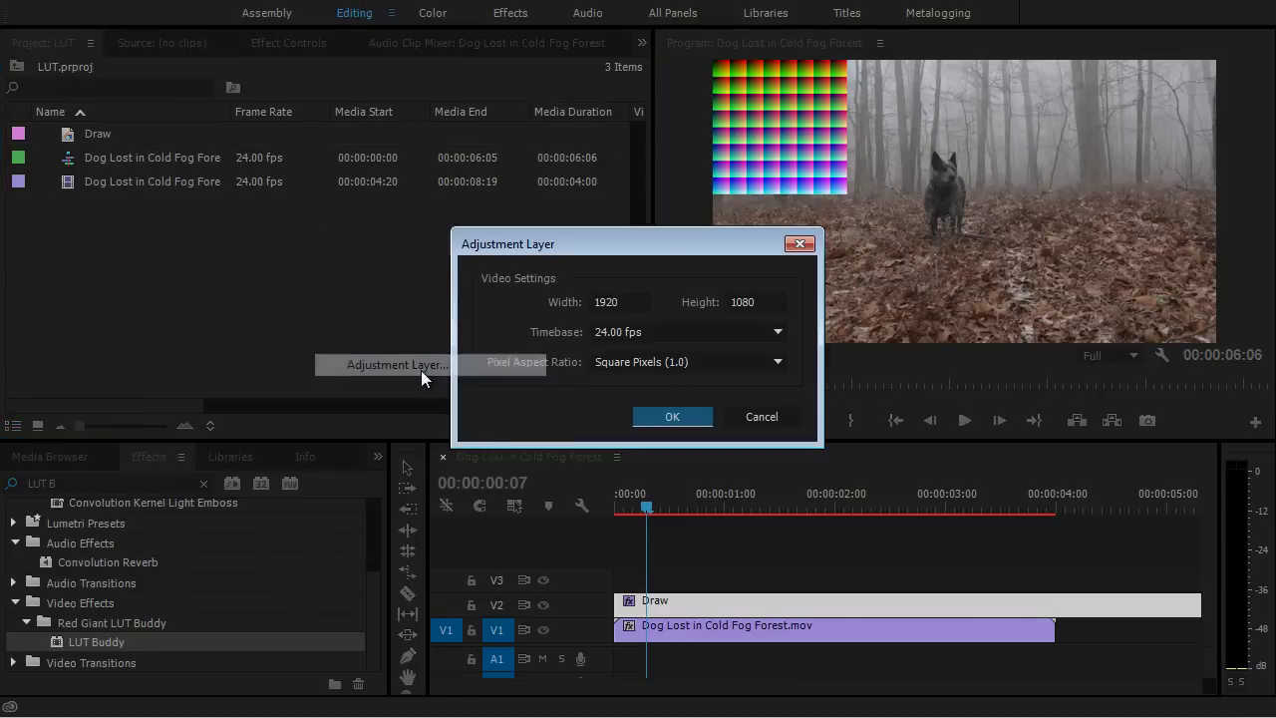
click(672, 417)
click(158, 131)
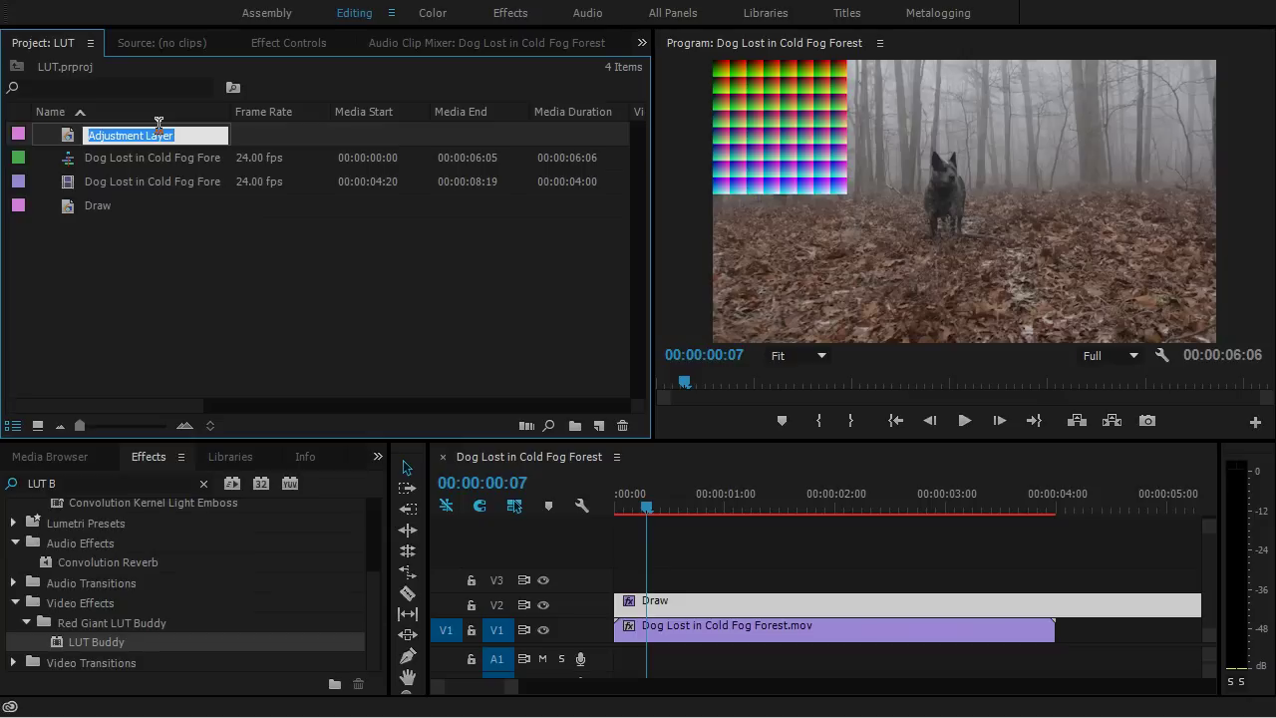
text(Grade)
key(Return)
drag(93, 135, 655, 586)
click(673, 578)
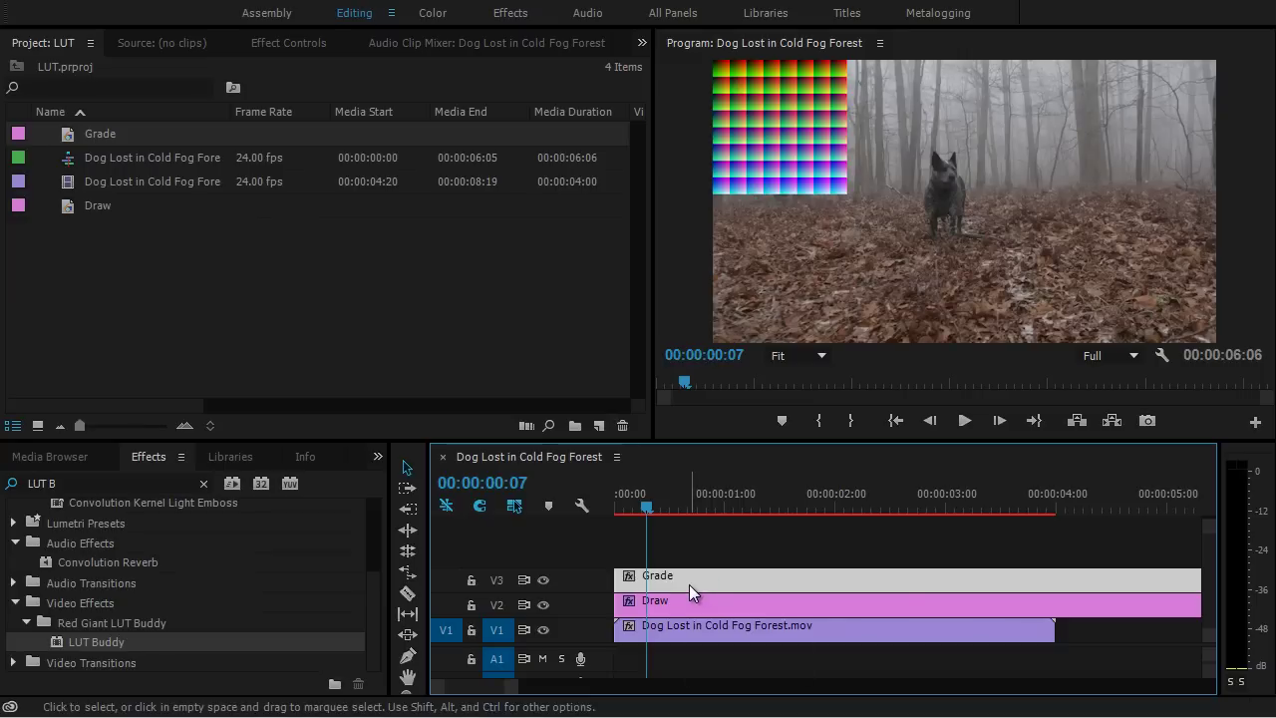
Search for Lumetri Color and apply it to the Grade clip.
click(106, 482)
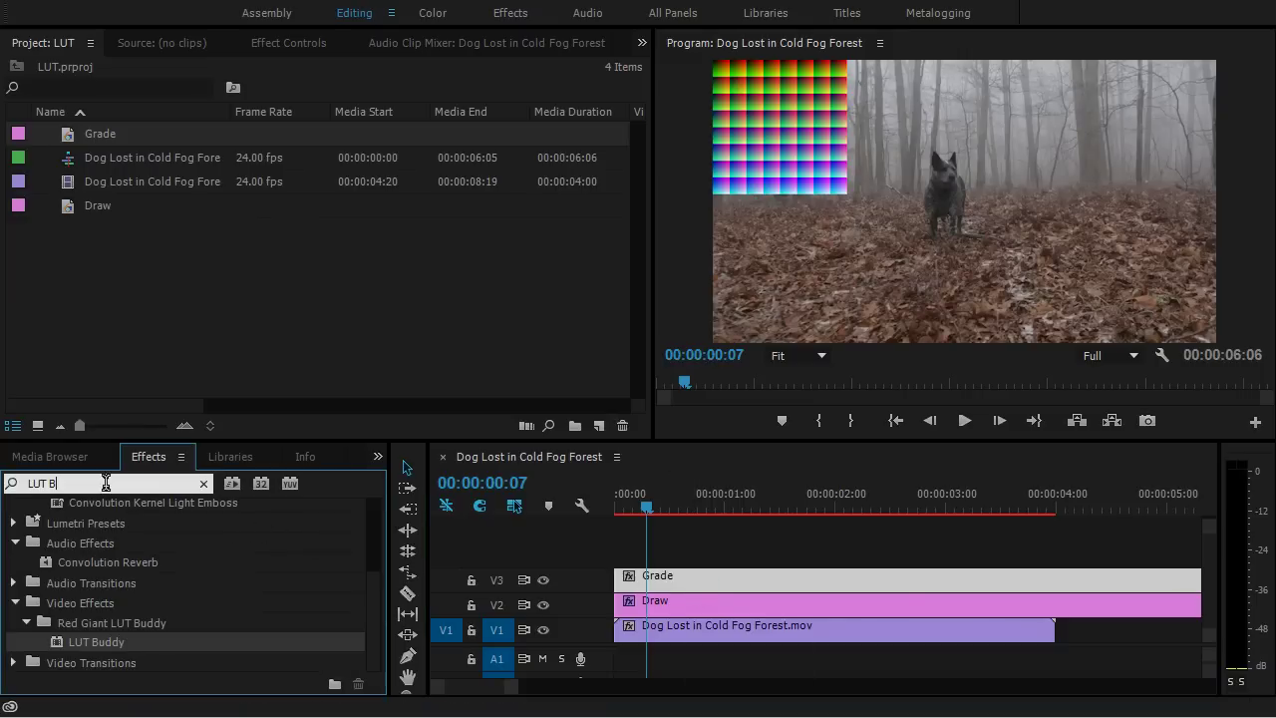
double_click(124, 484)
text(lumet)
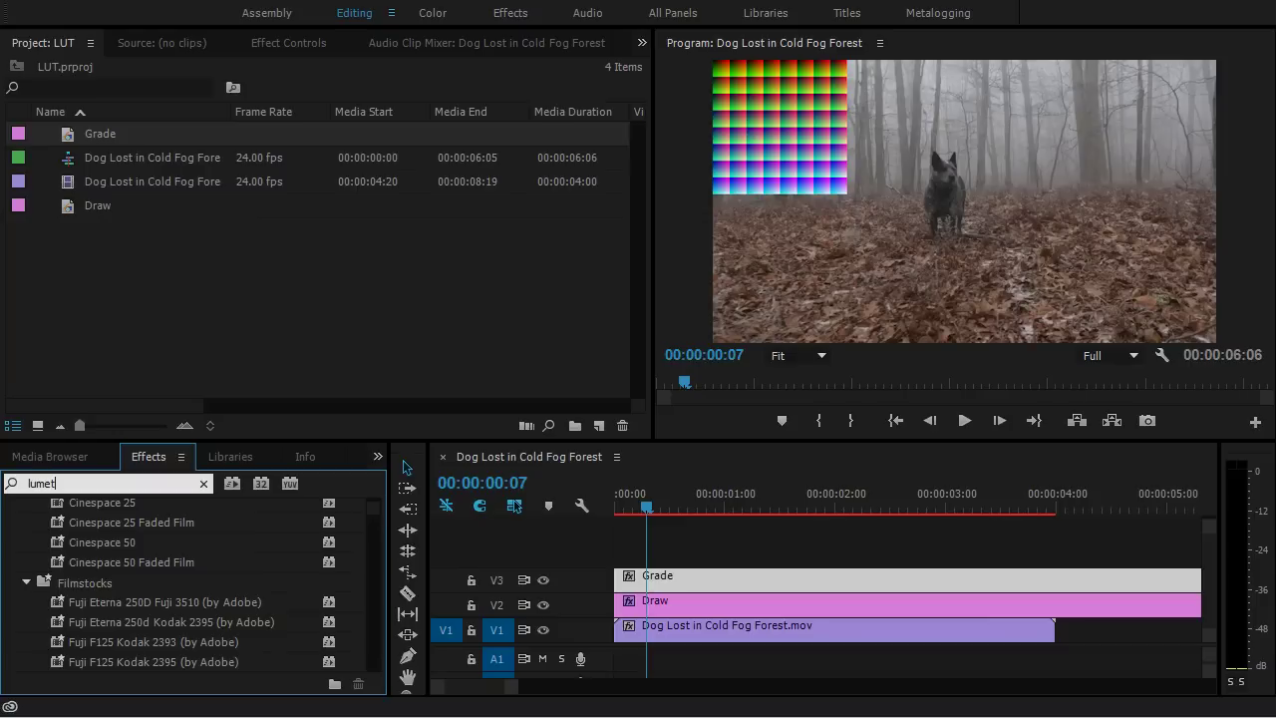
text(ri)
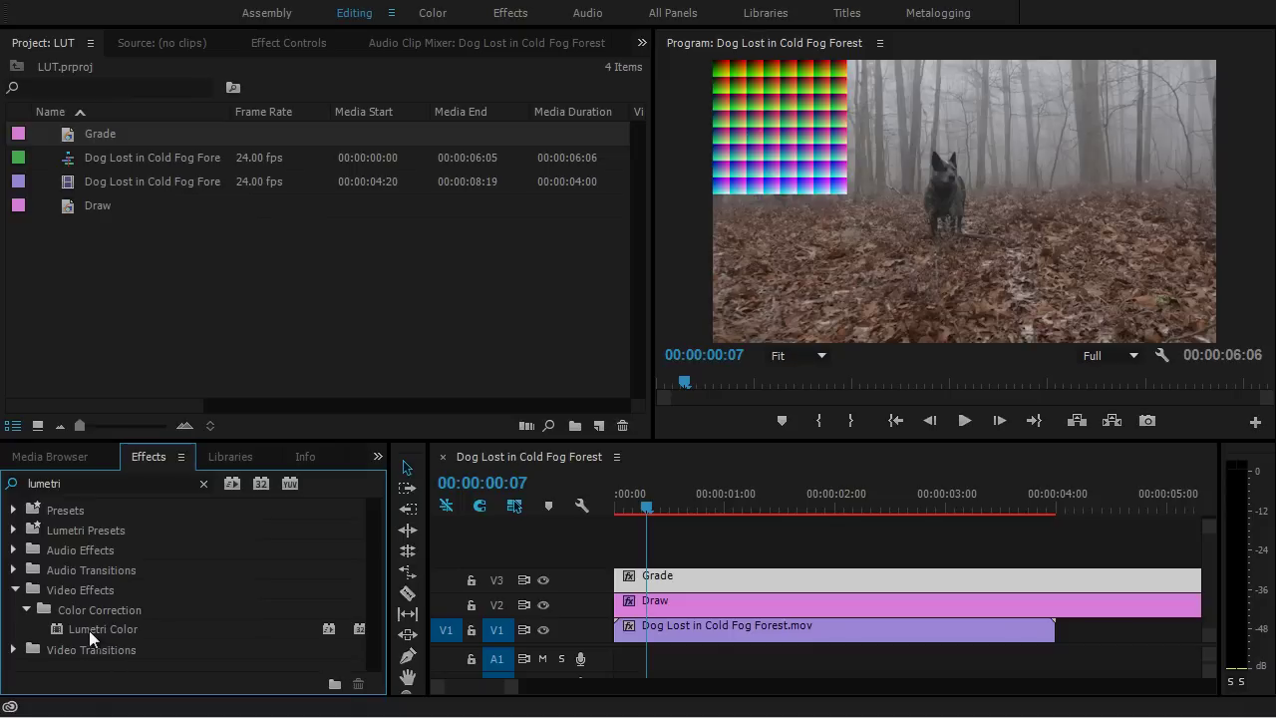
drag(89, 630, 685, 585)
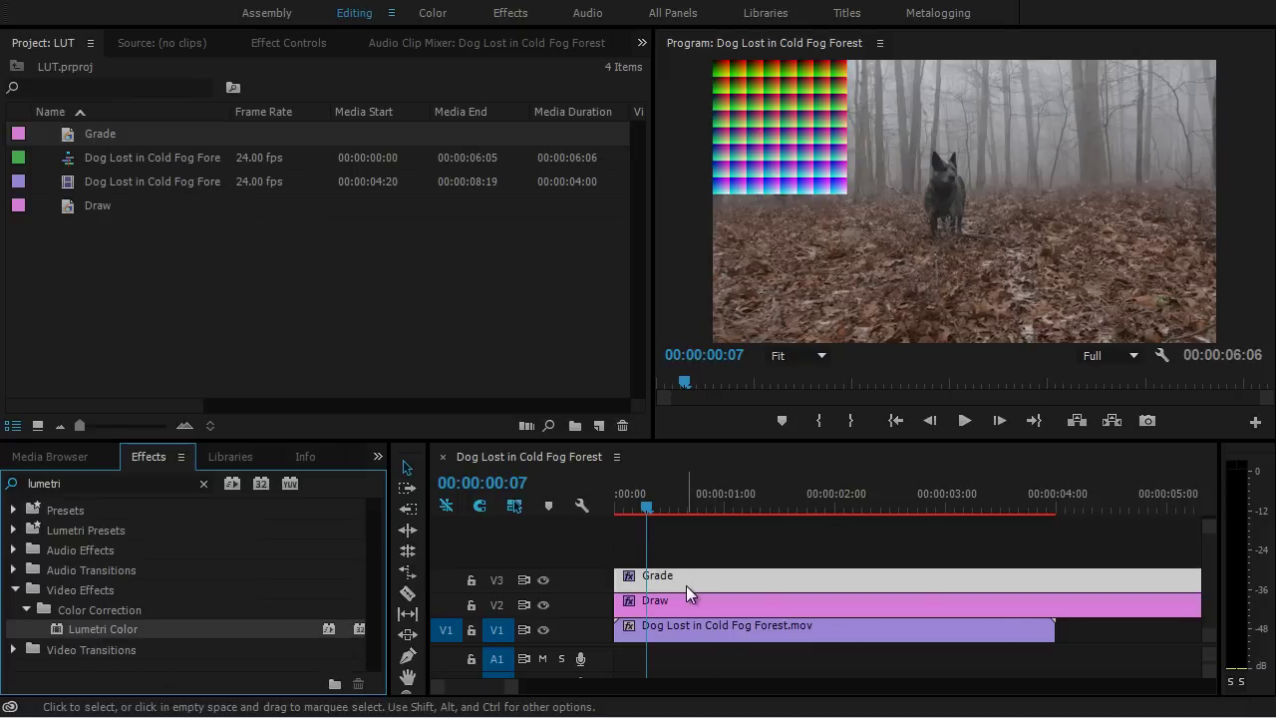
click(309, 42)
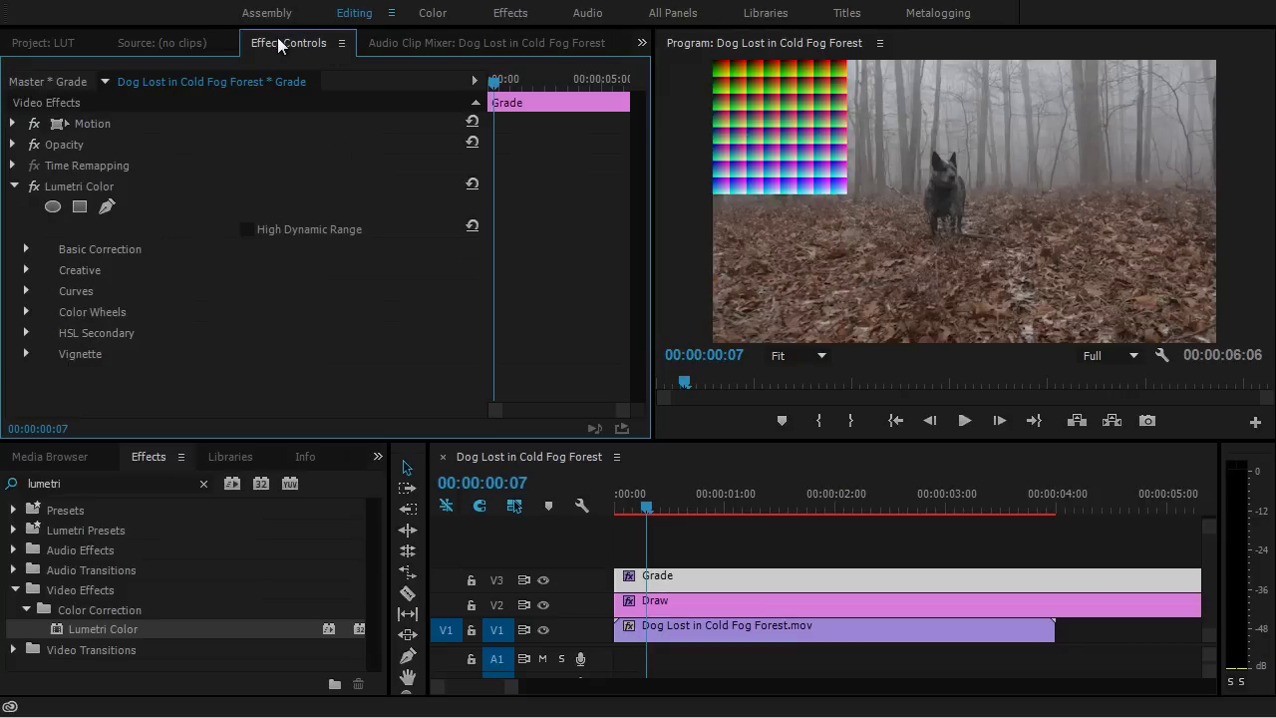
In Lumetri Curves, darken the master RGB curve and raise saturation, then expand Color Wheels.
click(25, 290)
drag(633, 176, 632, 259)
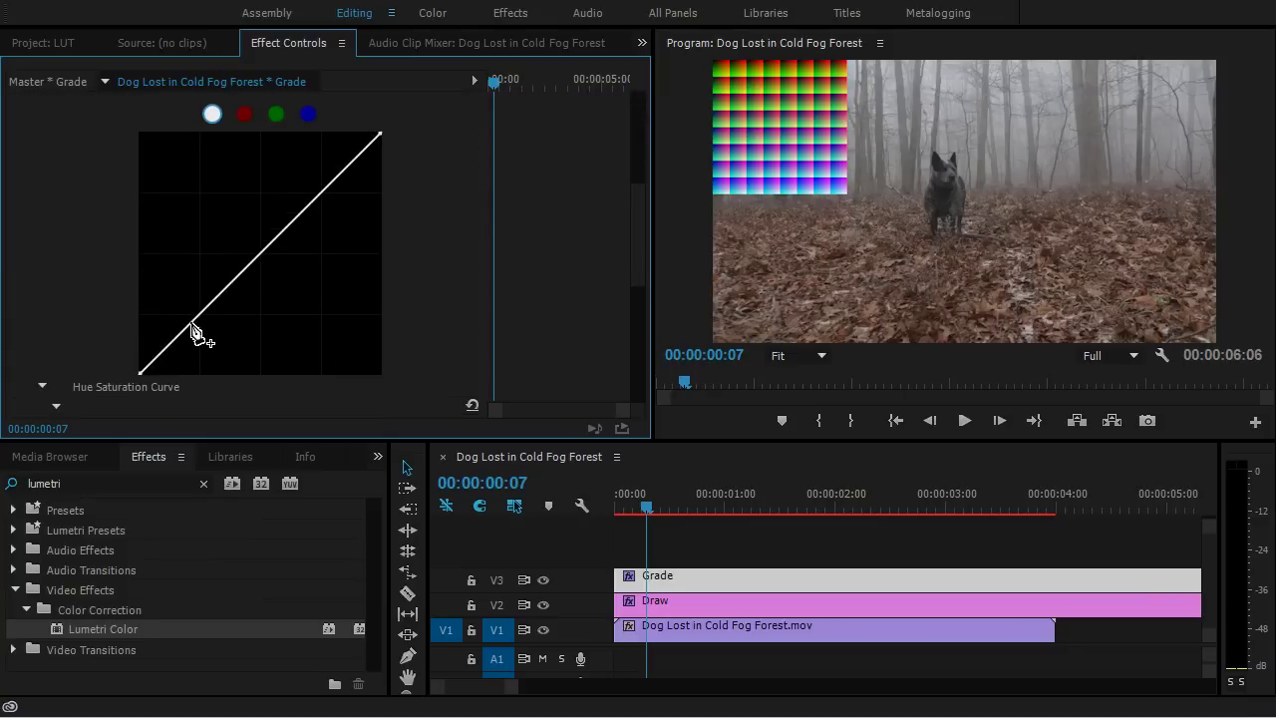
mouse_move(192, 329)
mouse_down()
mouse_move(225, 344)
mouse_move(216, 332)
mouse_up()
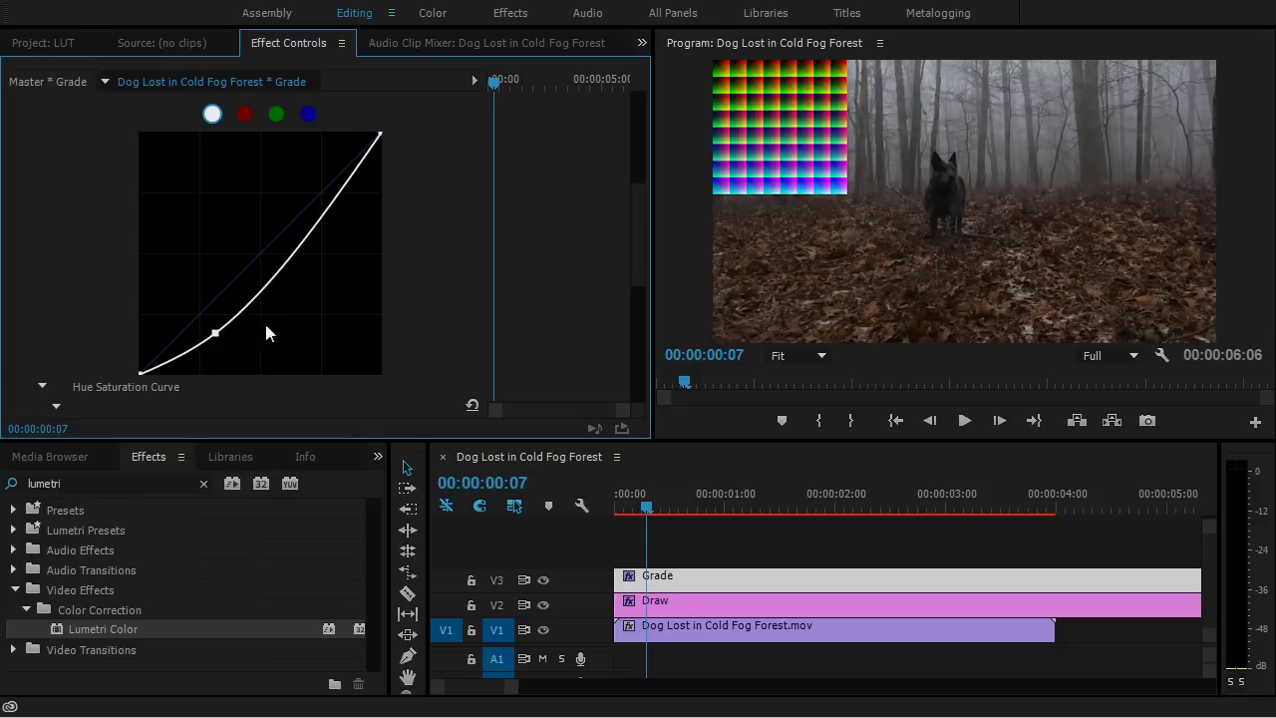
drag(631, 219, 632, 286)
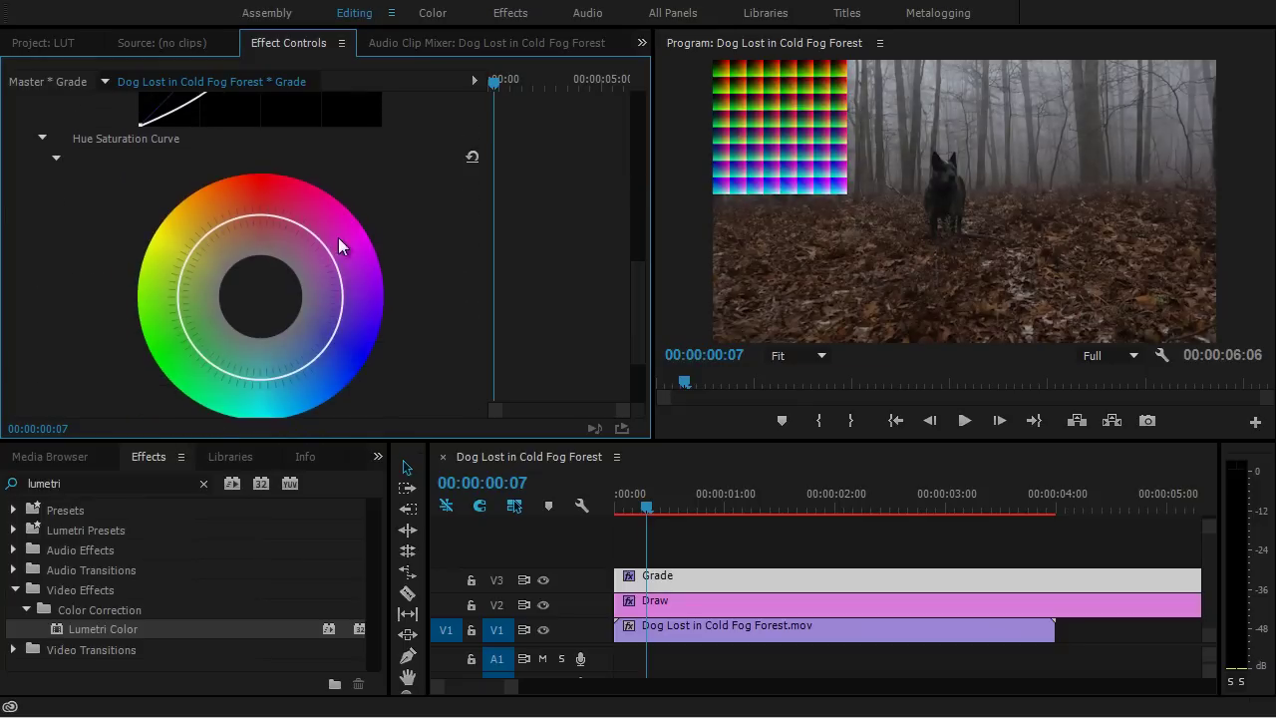
drag(317, 240, 293, 220)
drag(633, 269, 640, 322)
click(27, 344)
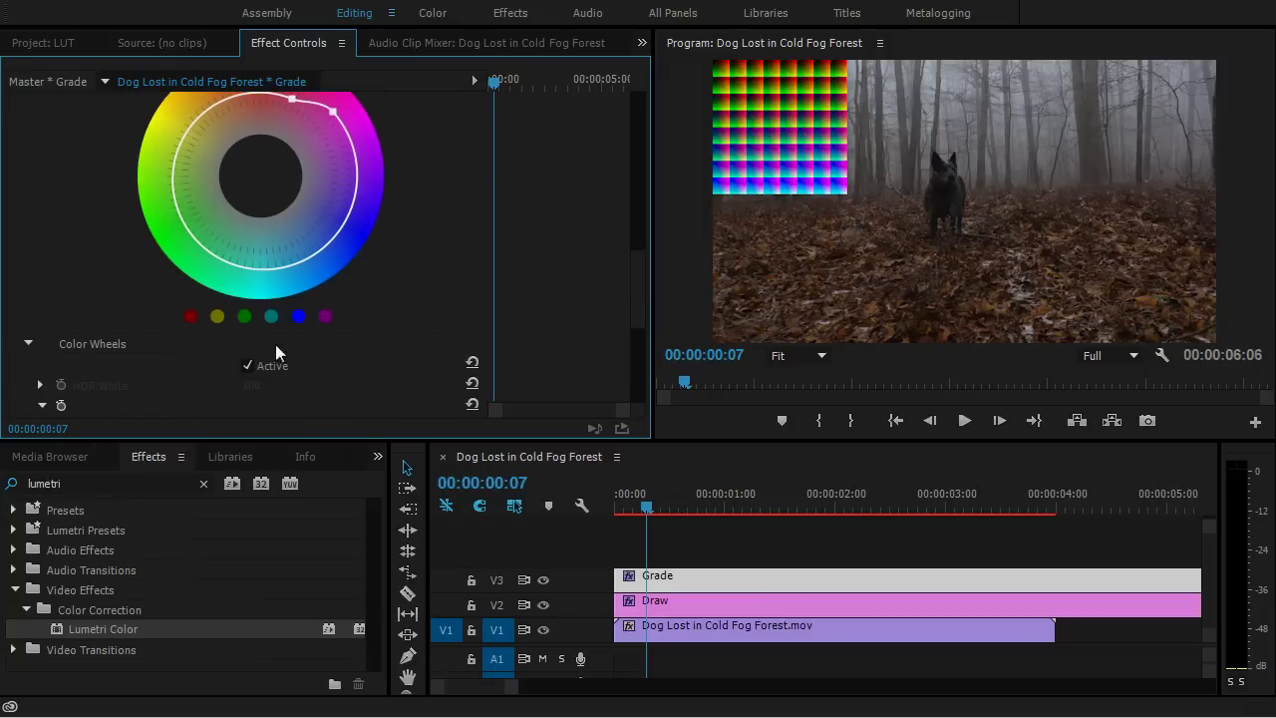
scroll(637, 310, down, 5)
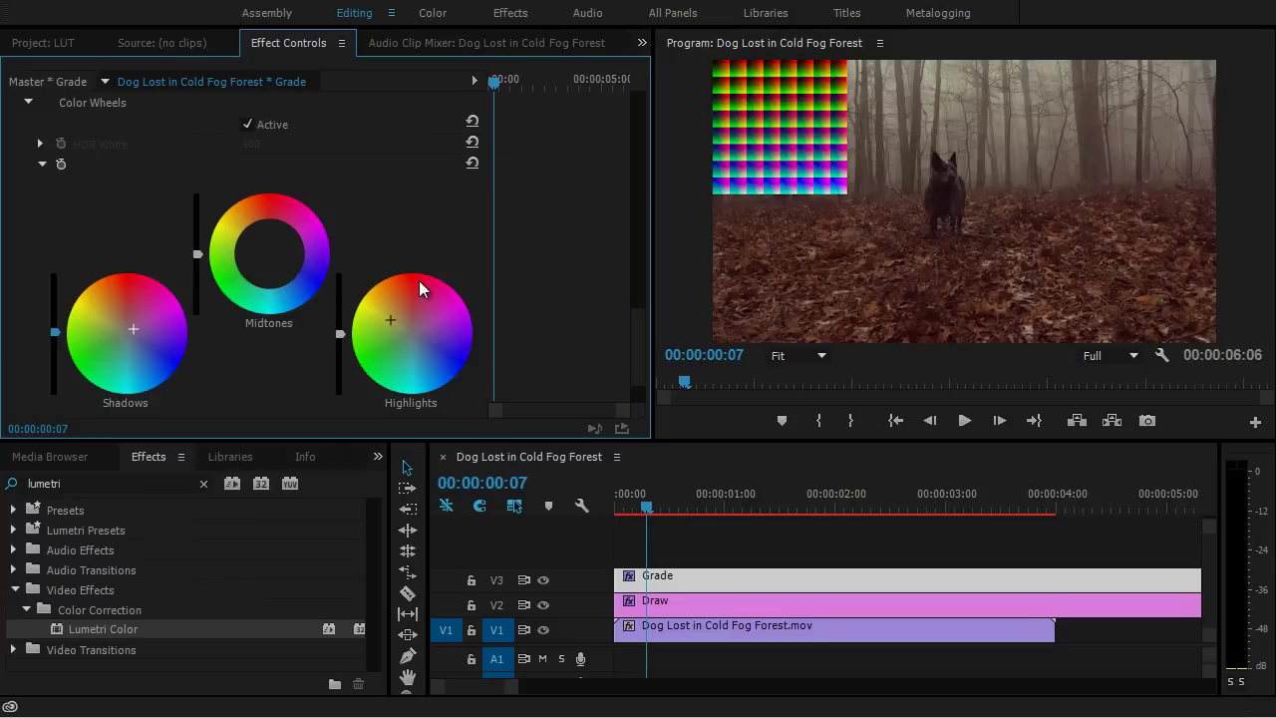
Create a third adjustment layer from the project bin.
click(34, 39)
right_click(195, 267)
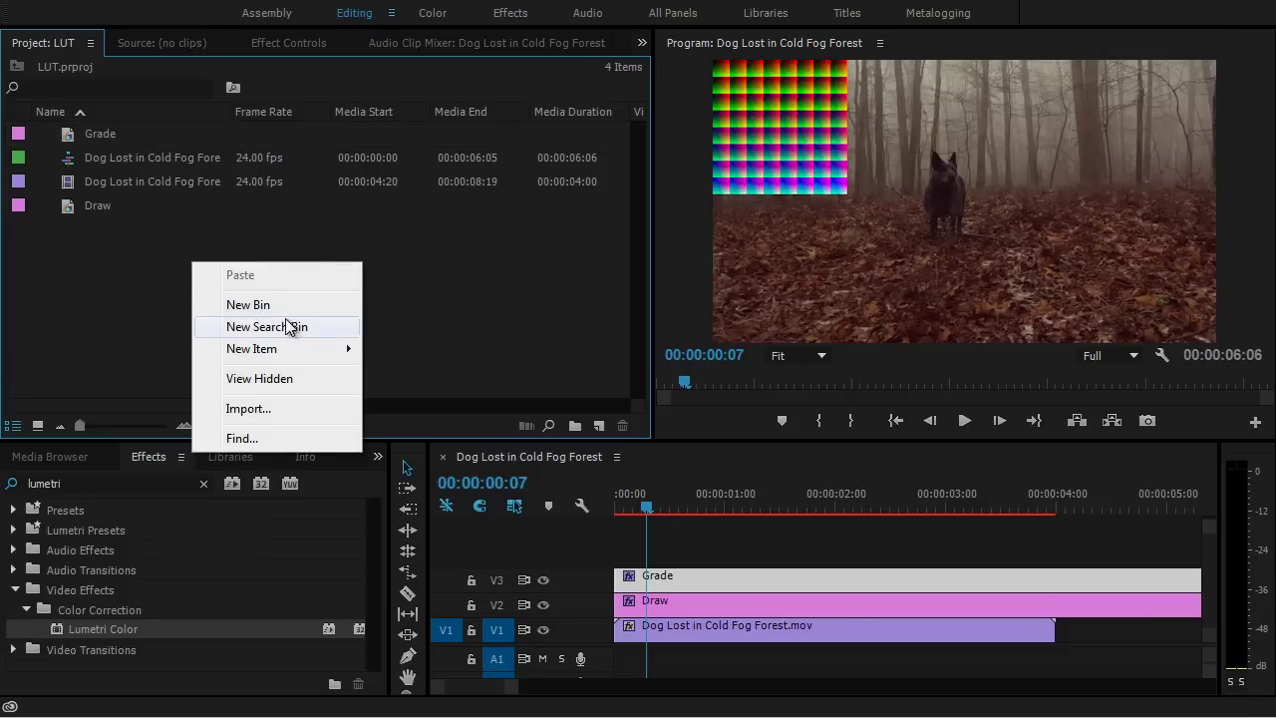
mouse_move(282, 349)
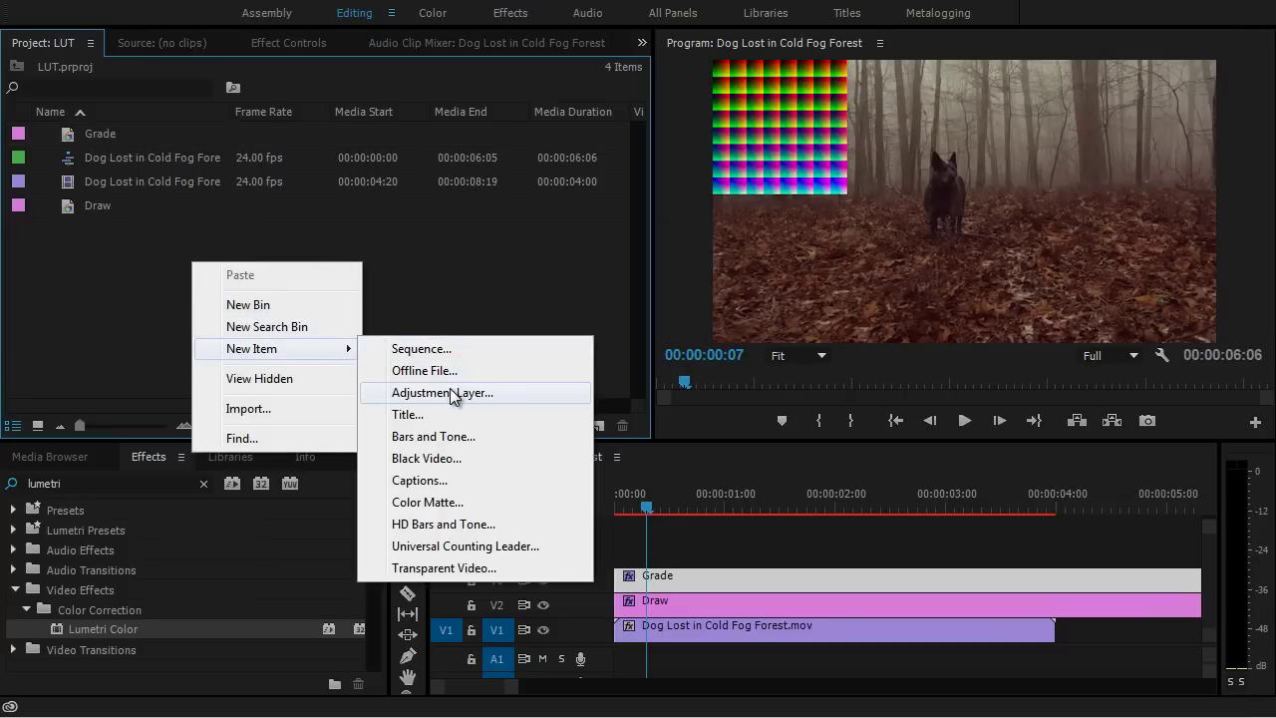
click(450, 394)
click(658, 417)
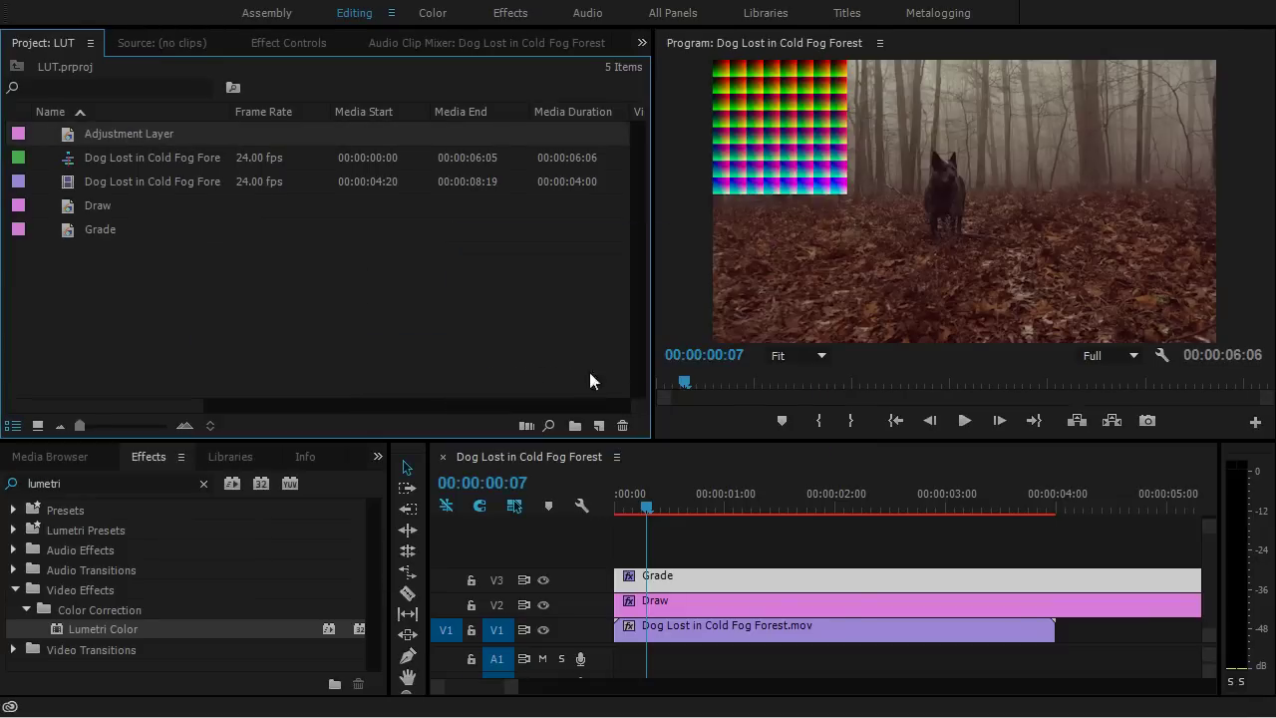
Rename it 'Read' and place it on track V4 above Grade.
double_click(156, 133)
text(Read)
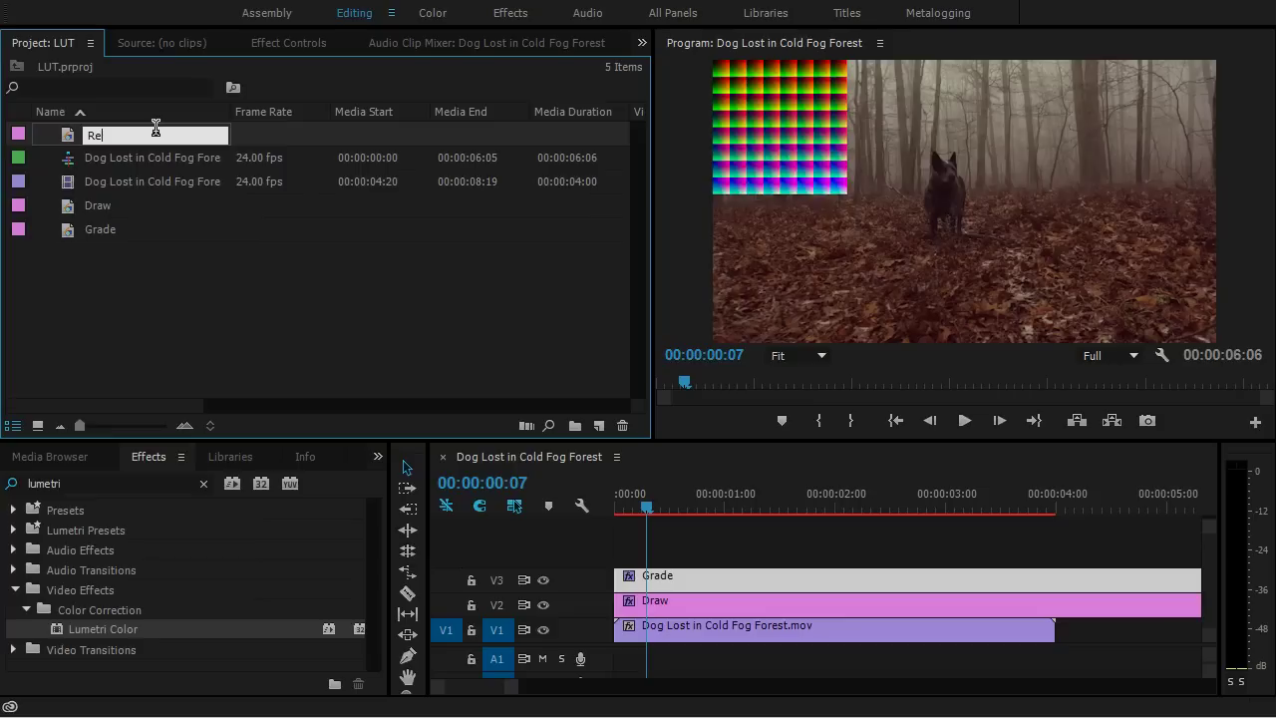
click(176, 263)
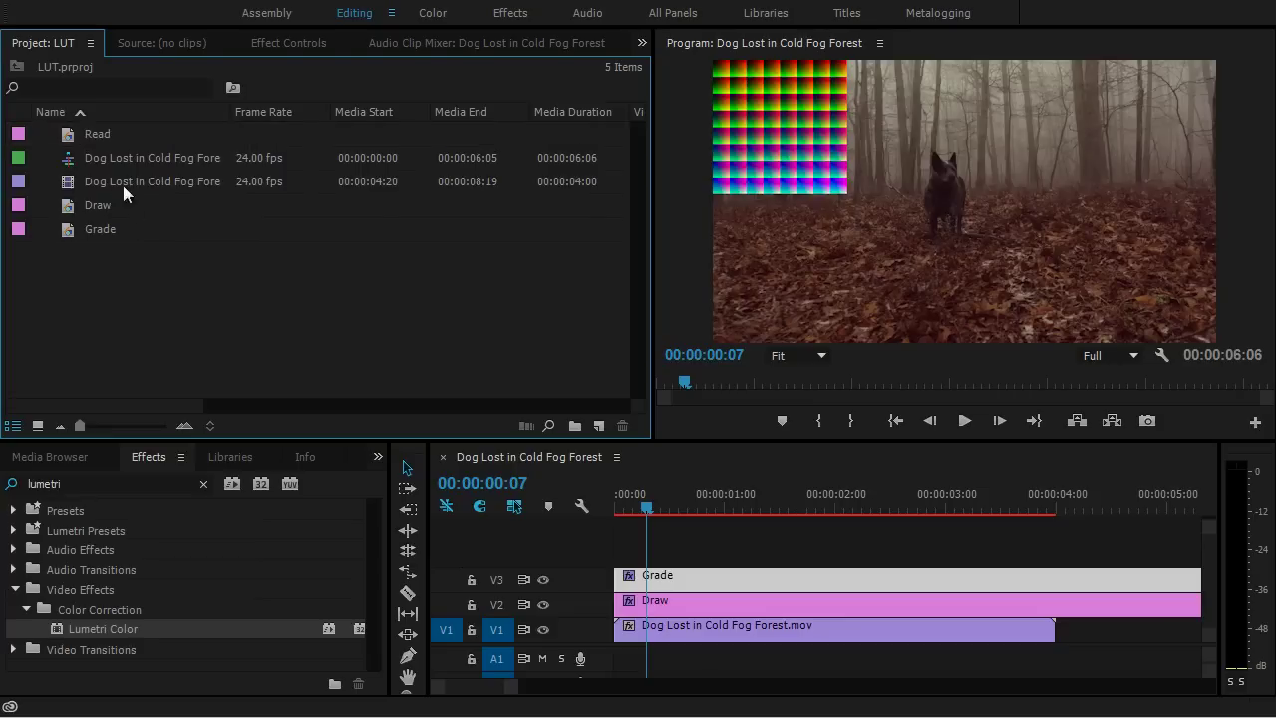
drag(90, 139, 636, 586)
click(668, 554)
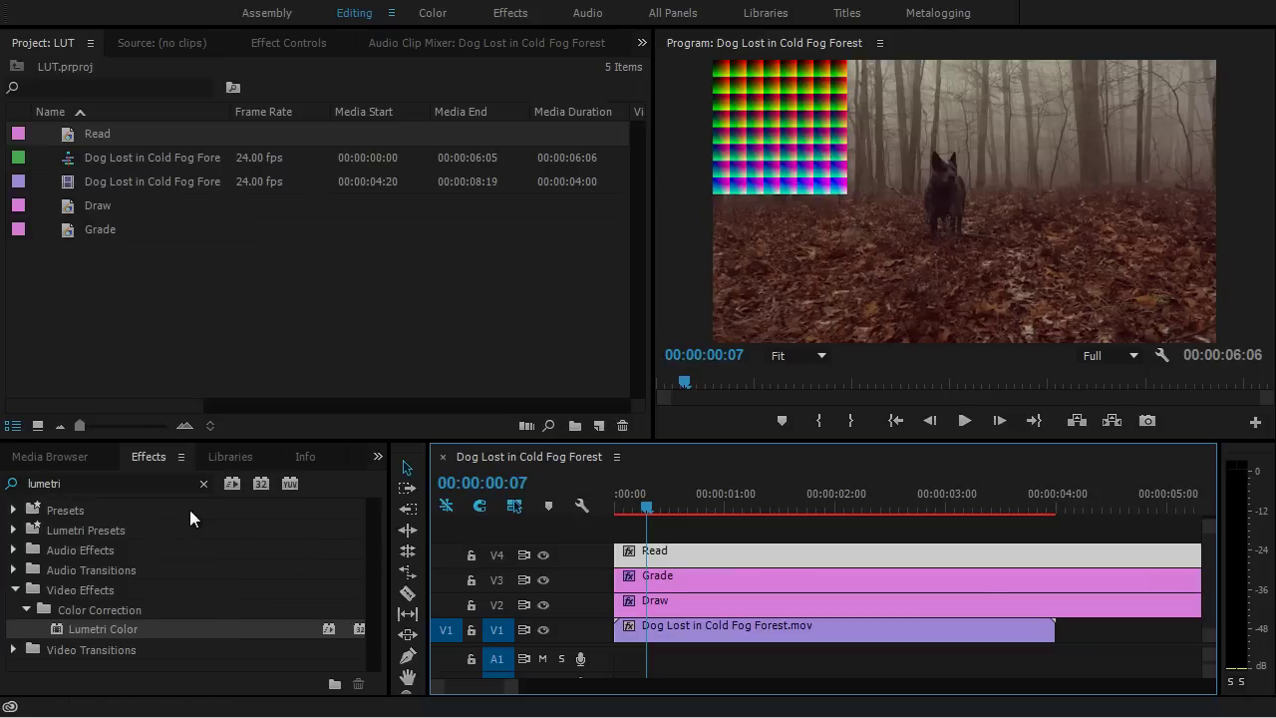
Search Effects for 'LUT' and drag LUT Buddy onto the Read clip.
click(110, 484)
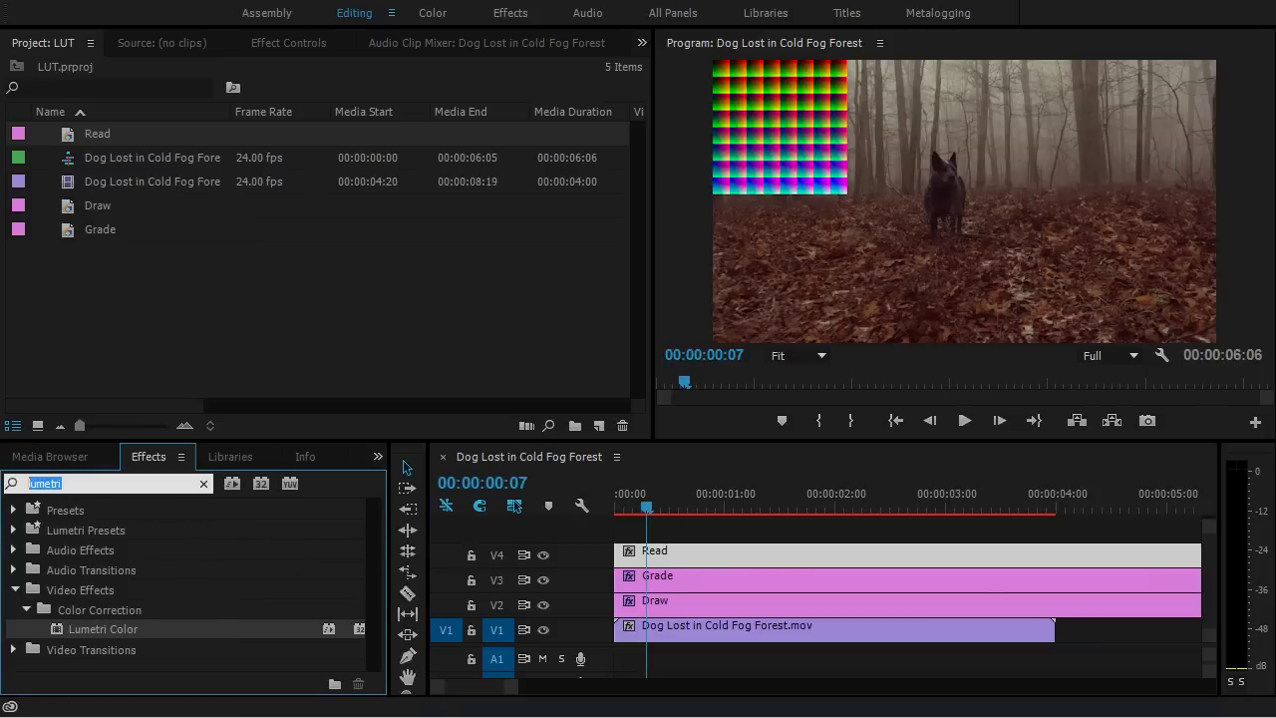
text(LUT)
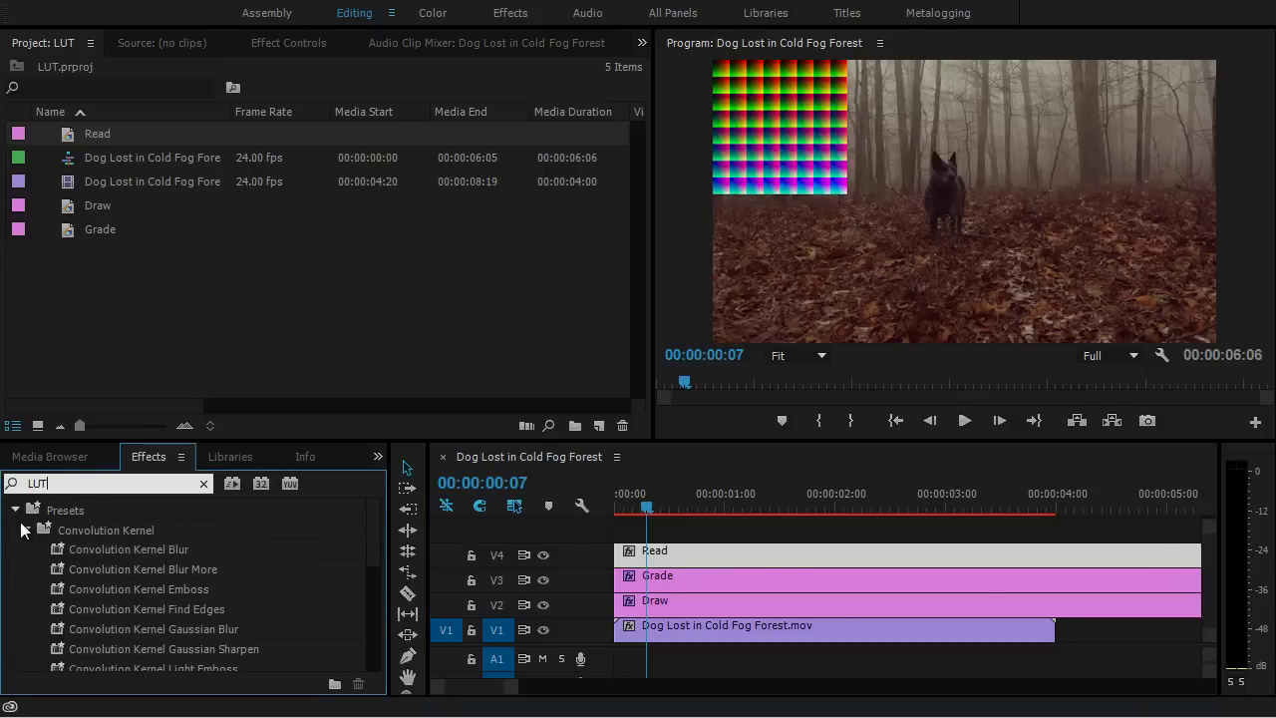
click(15, 511)
scroll(373, 556, down, 3)
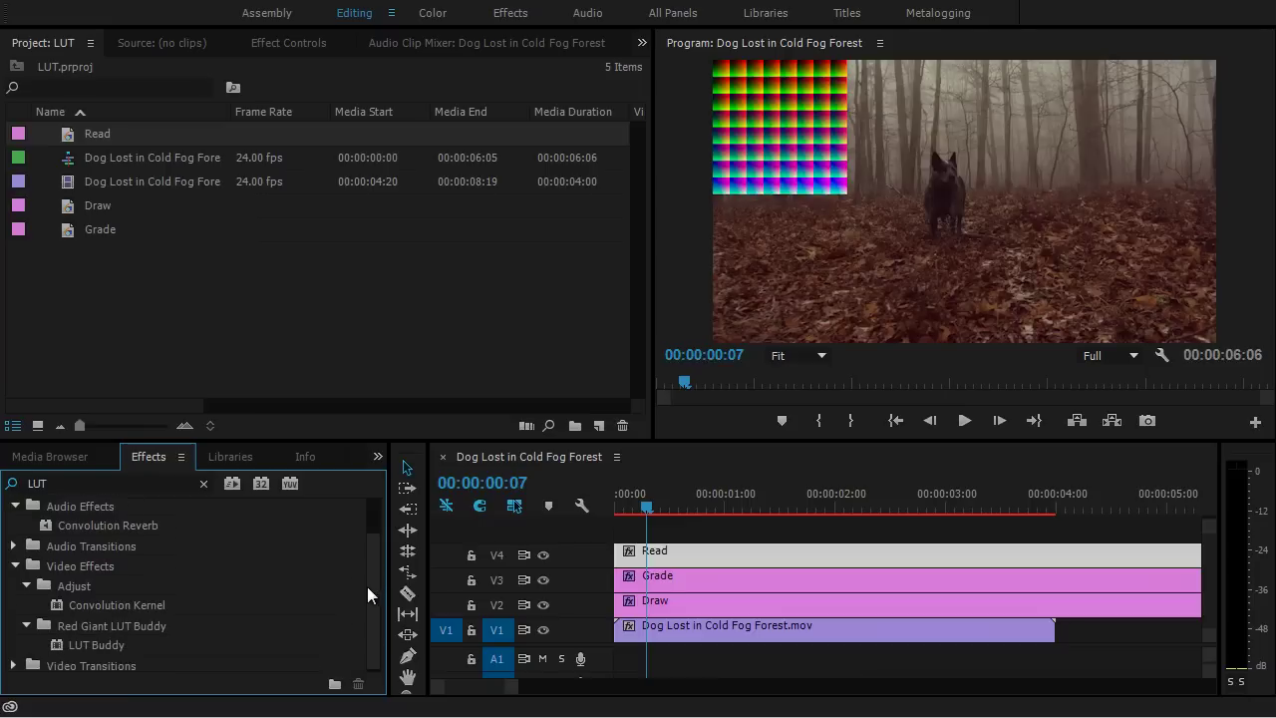
drag(87, 642, 653, 556)
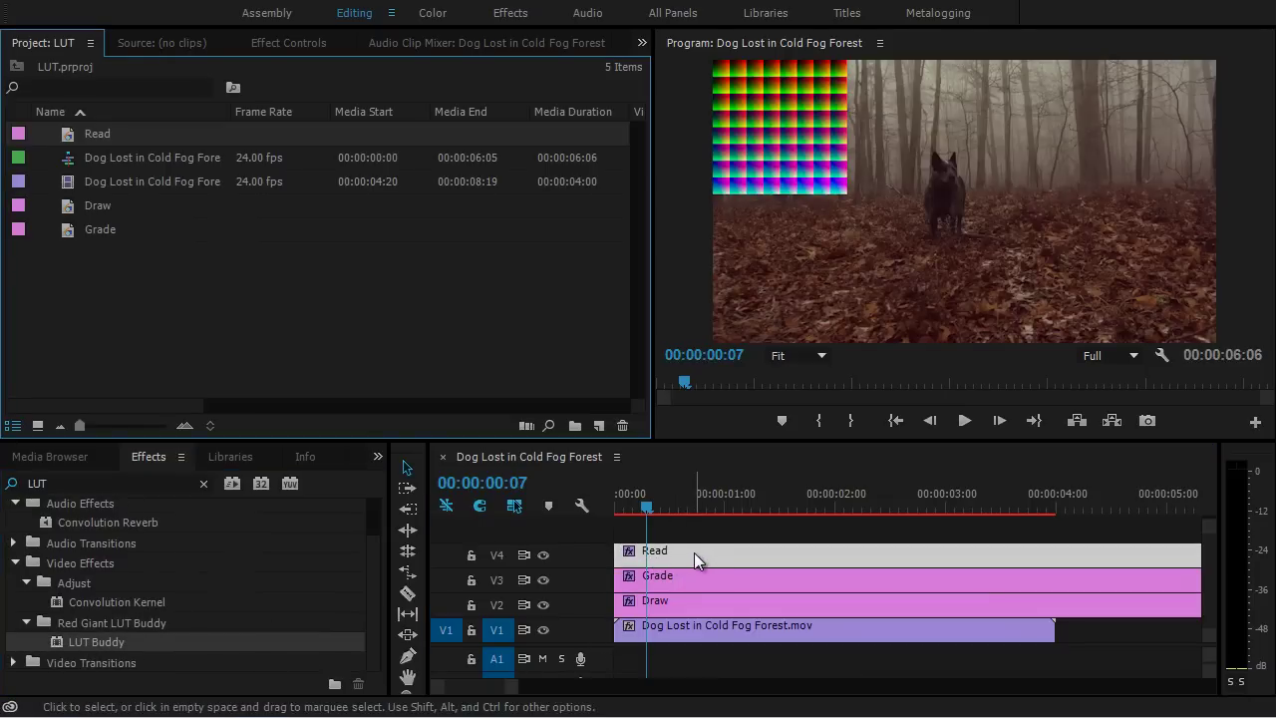
Set LUT Buddy on Read to Read Pattern at 3D 64 and view the Program monitor at 100%.
click(288, 43)
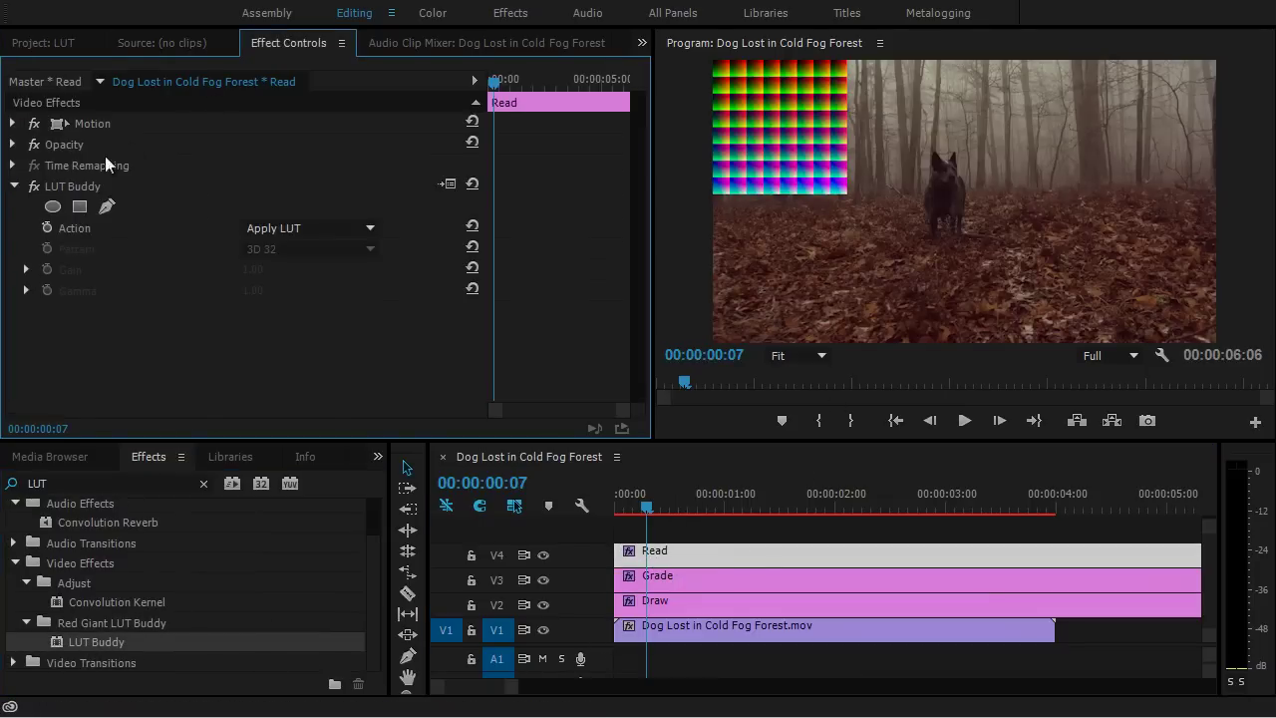
click(303, 226)
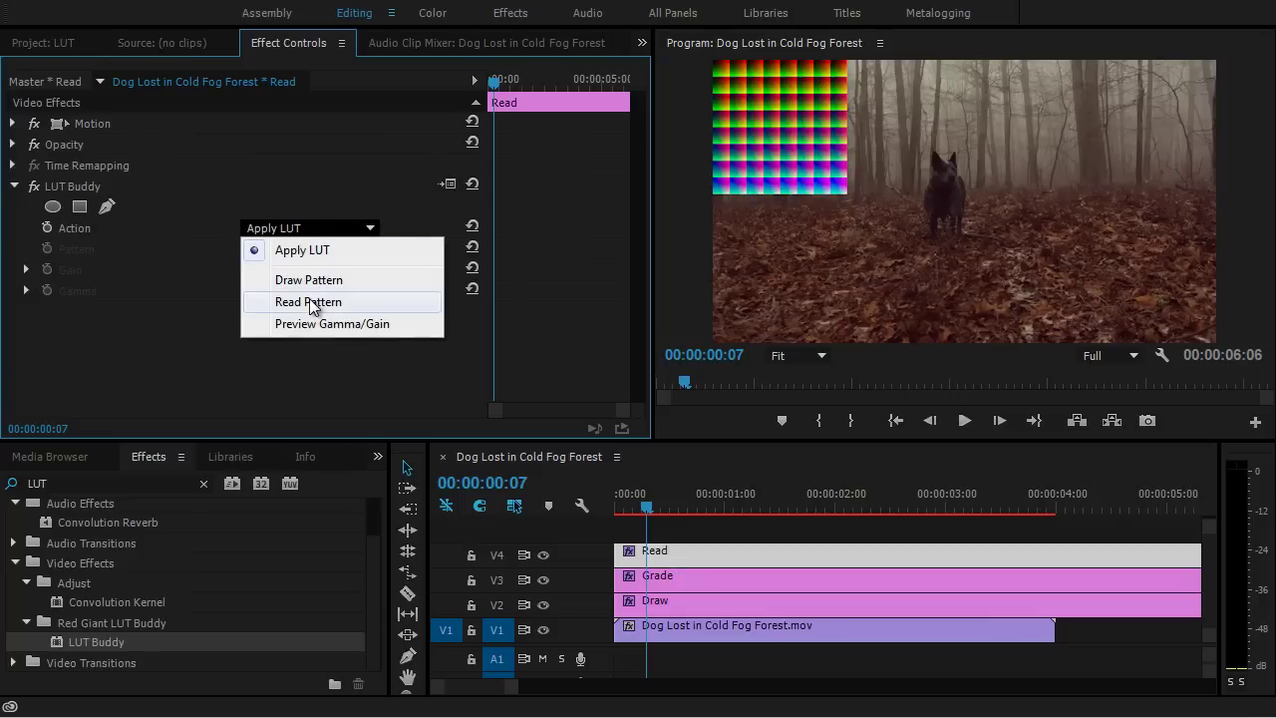
click(309, 301)
click(272, 251)
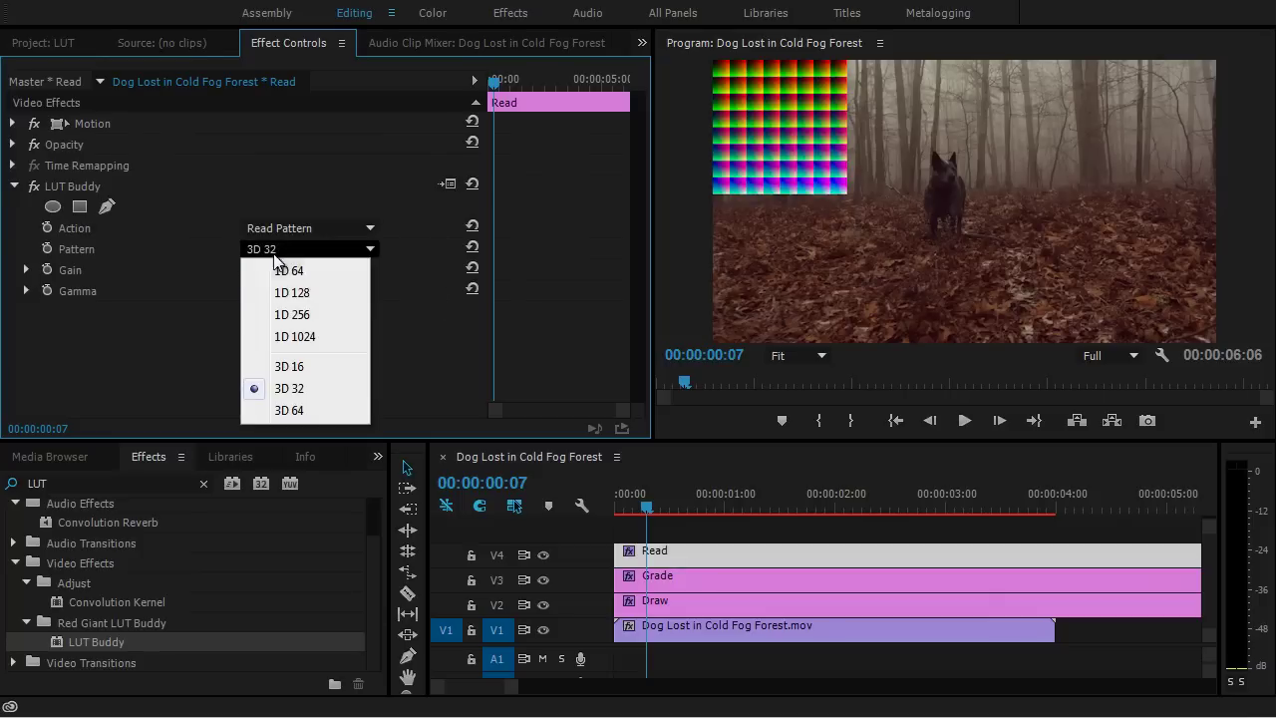
click(315, 411)
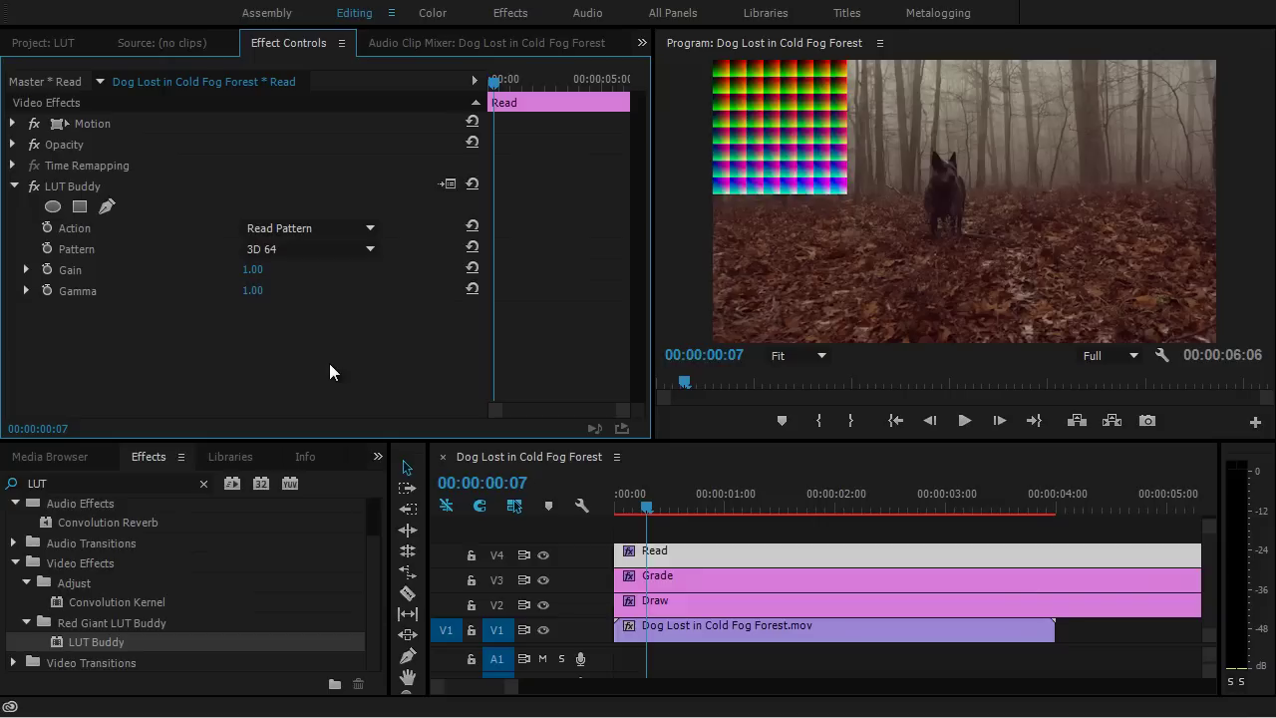
click(813, 359)
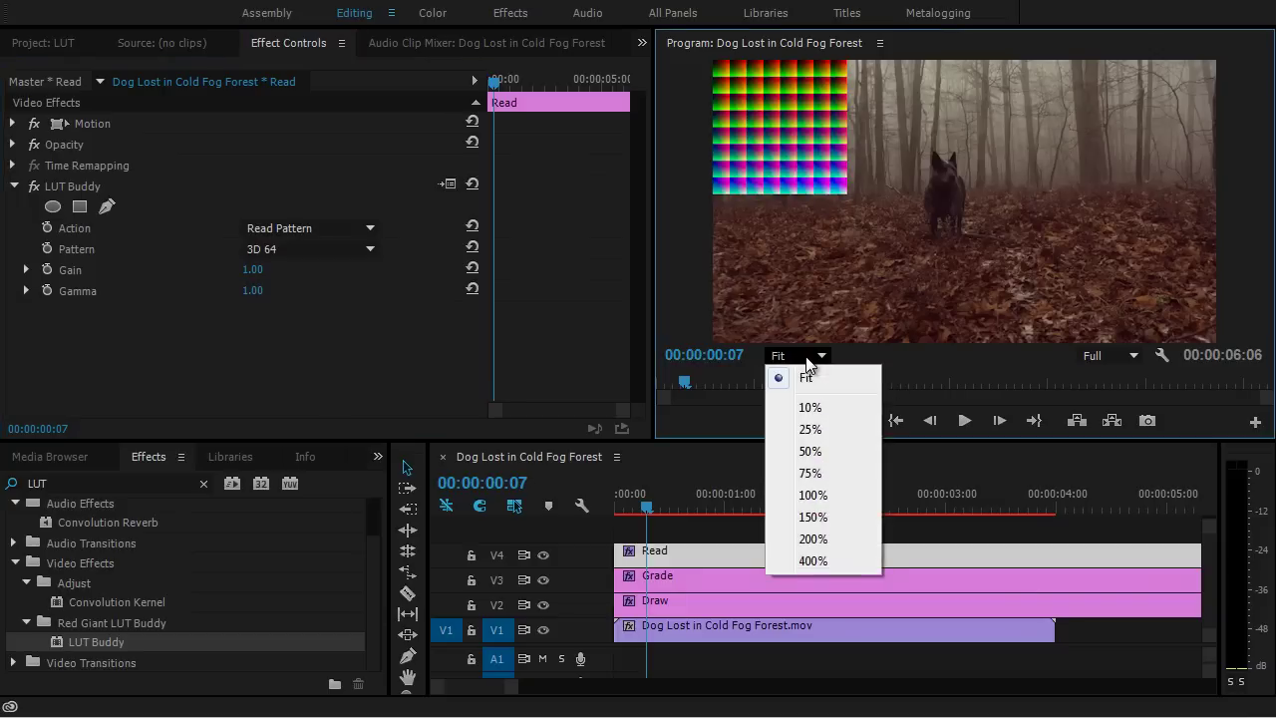
click(827, 492)
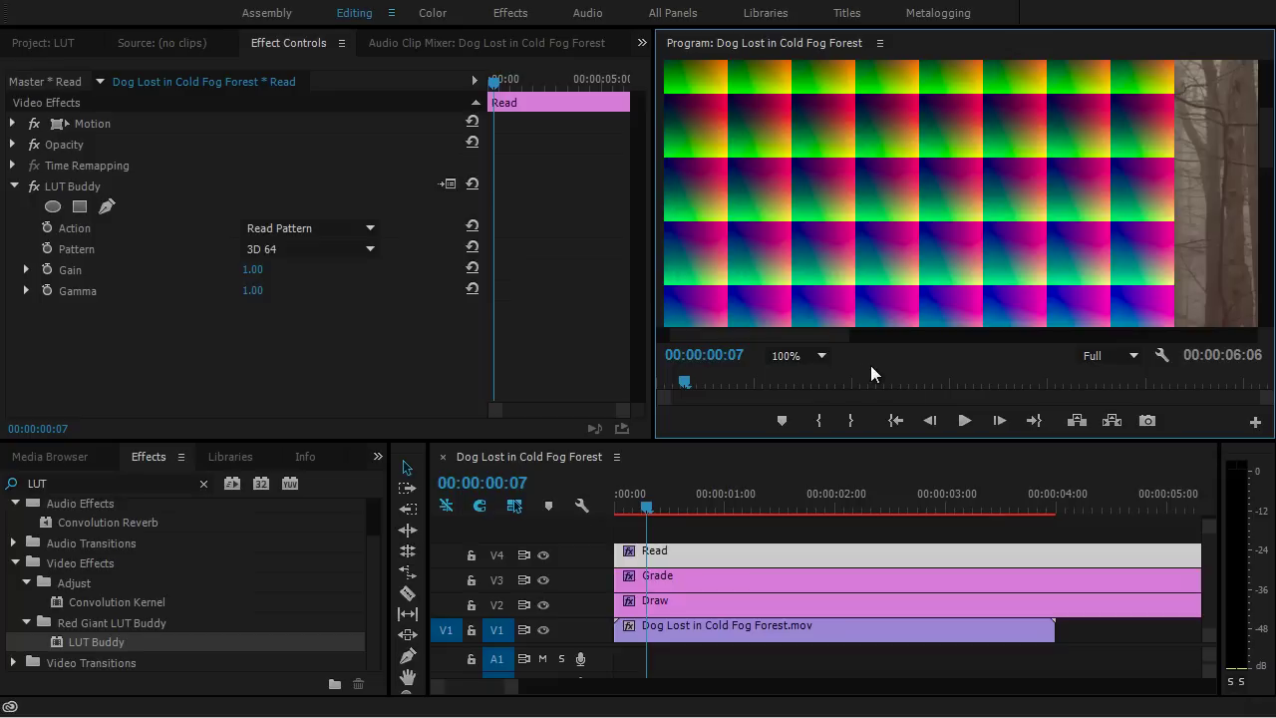
Export the LUT from LUT Buddy's setup as 'Warm Forest' .cube into LUT TUT.
click(447, 184)
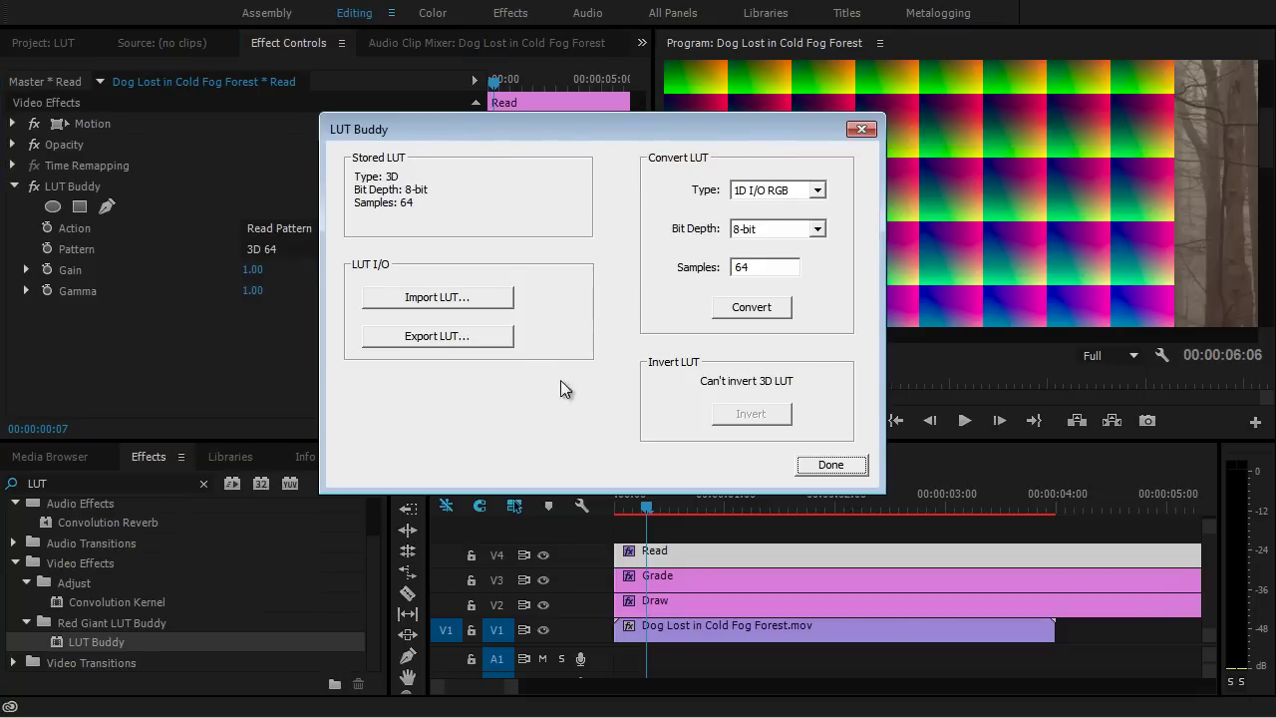
click(461, 339)
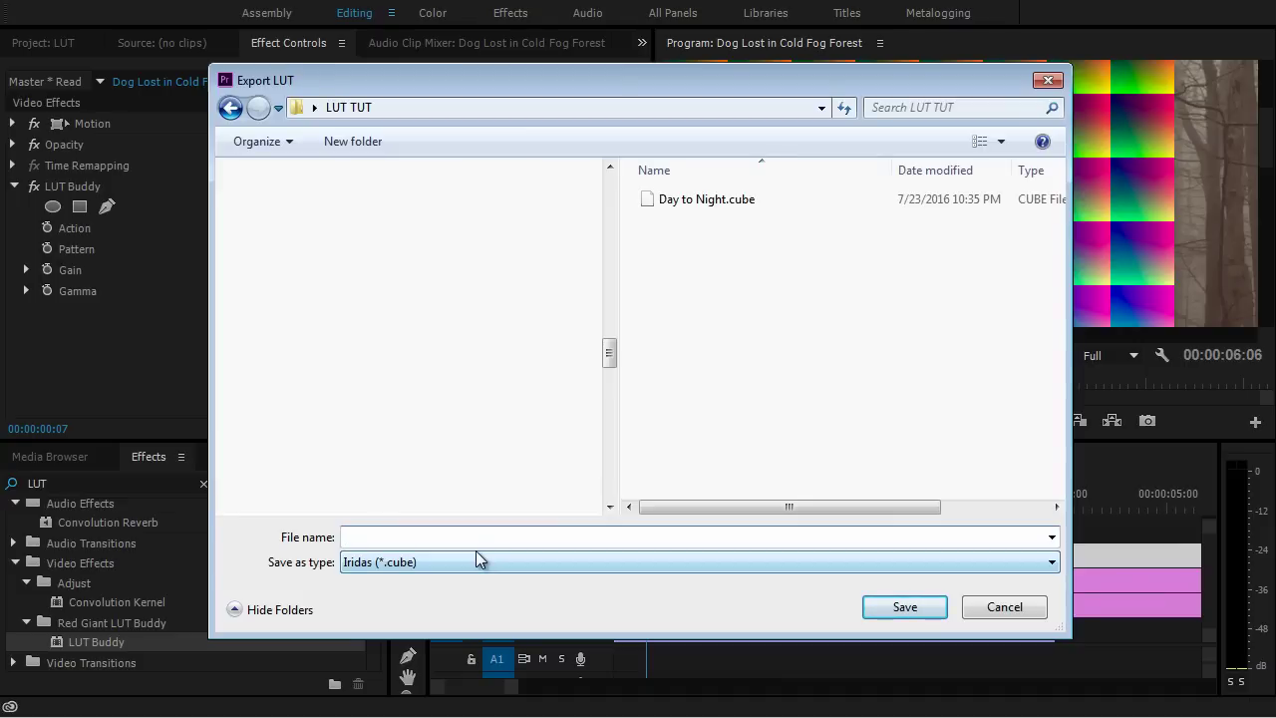
text(Warm Forest)
click(935, 618)
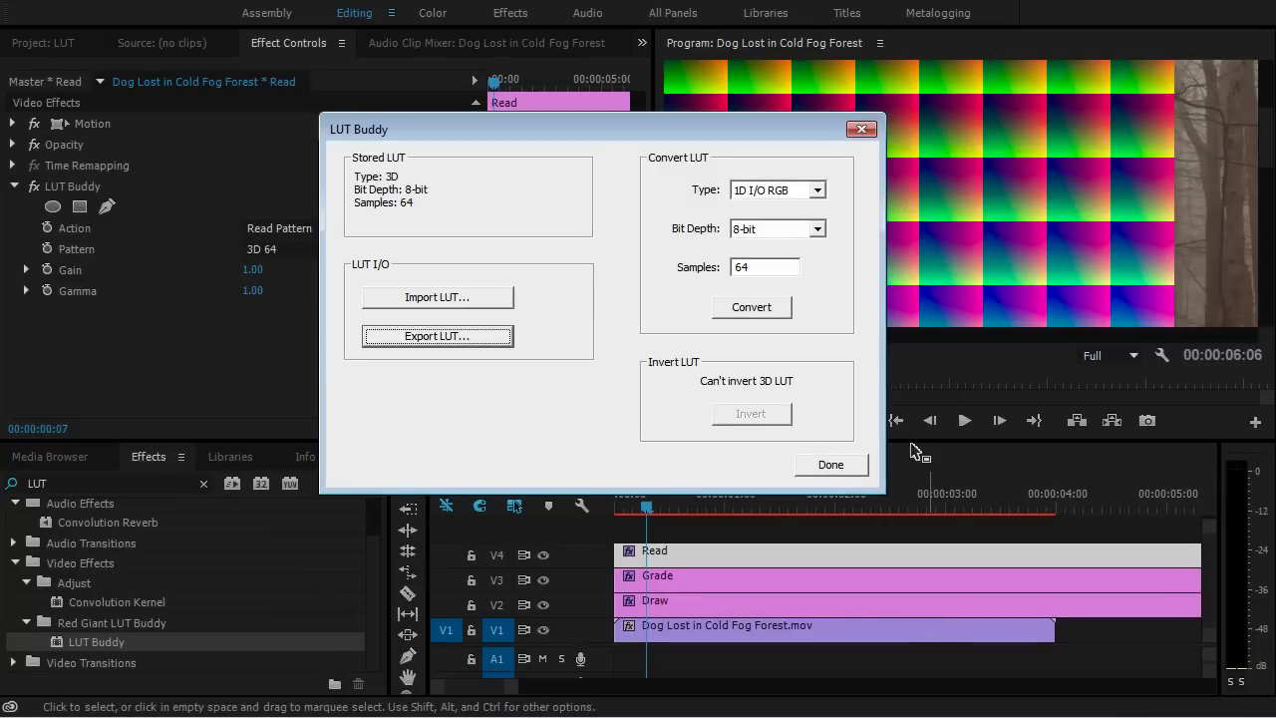
click(841, 465)
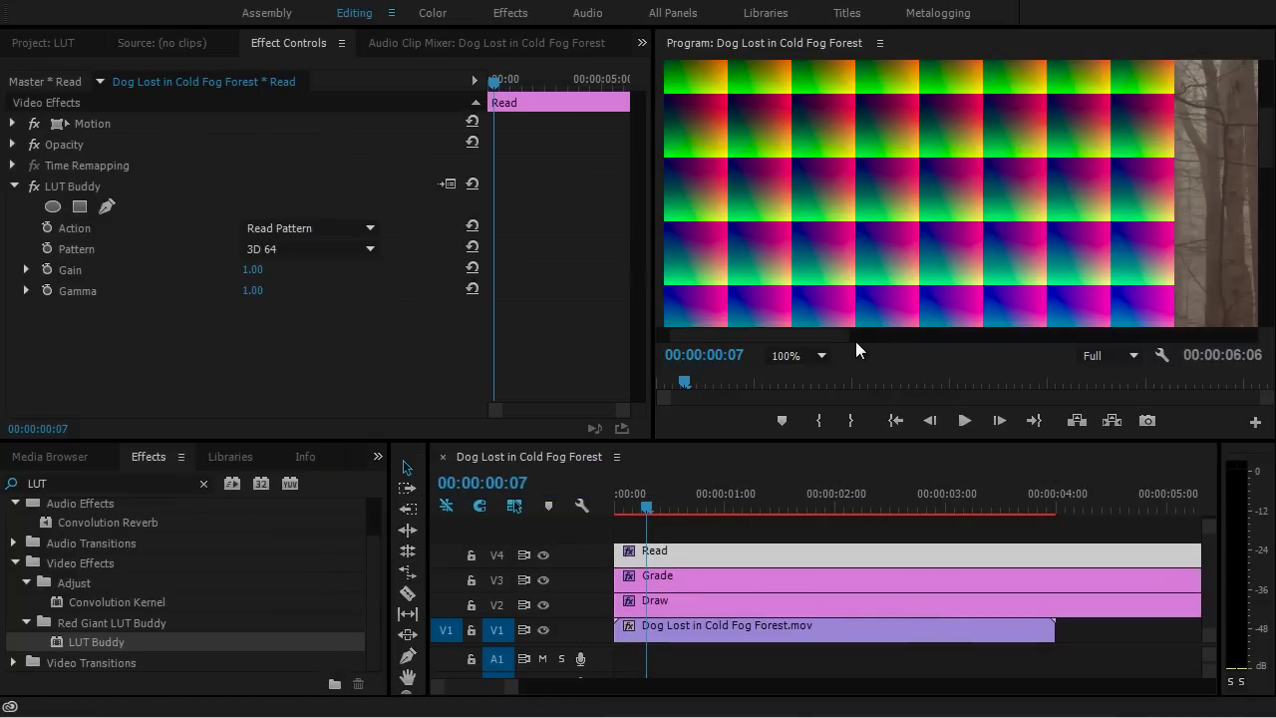
Fit the Program monitor view and hide tracks V4, V3 and V2.
click(822, 355)
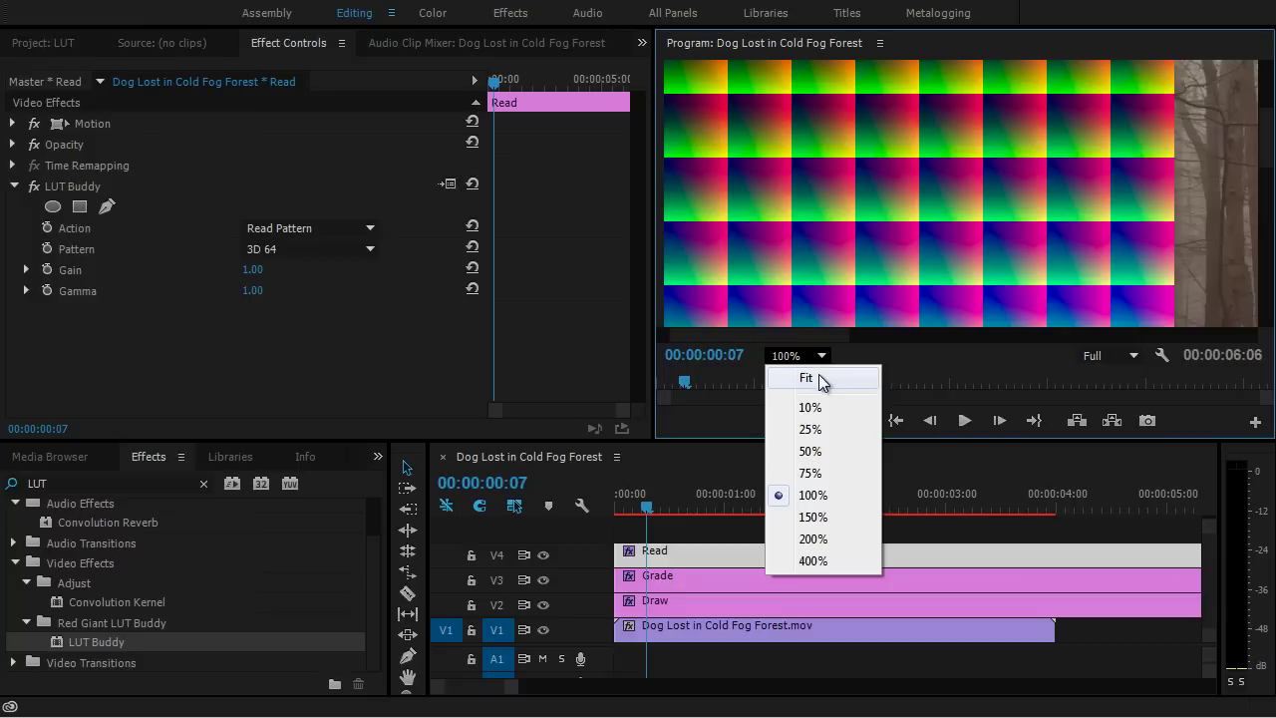
click(808, 378)
click(545, 559)
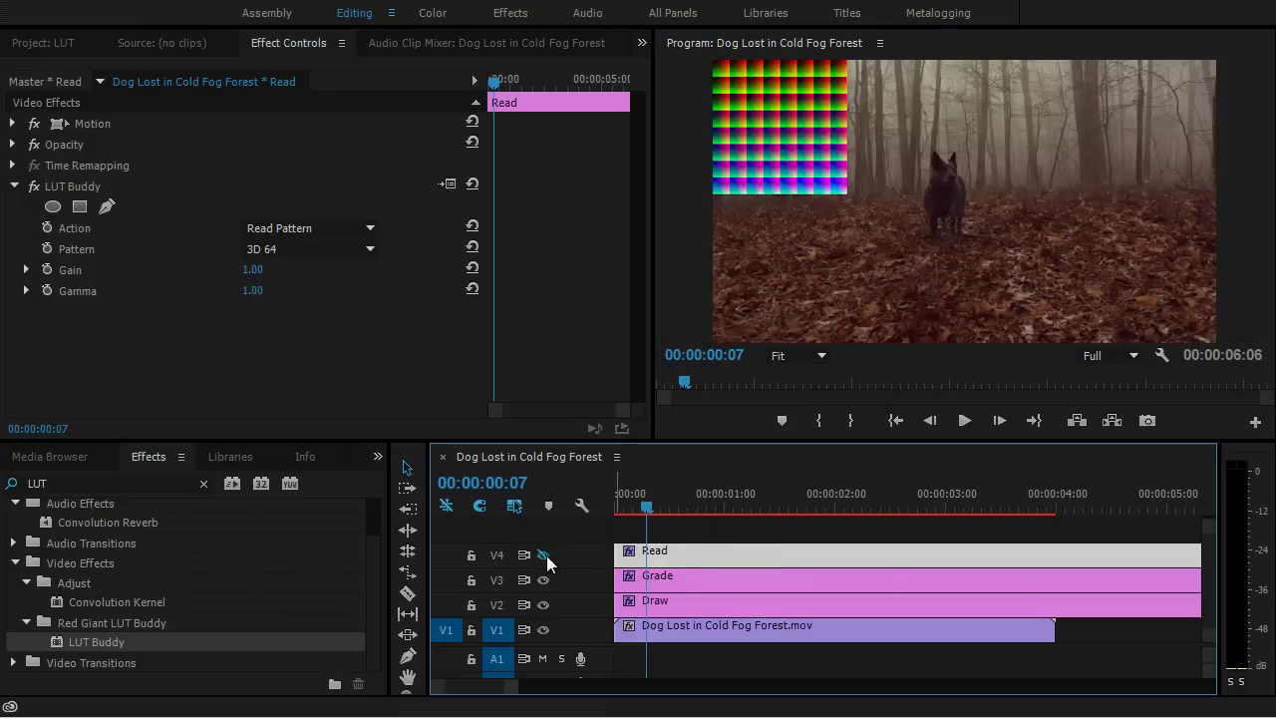
click(544, 580)
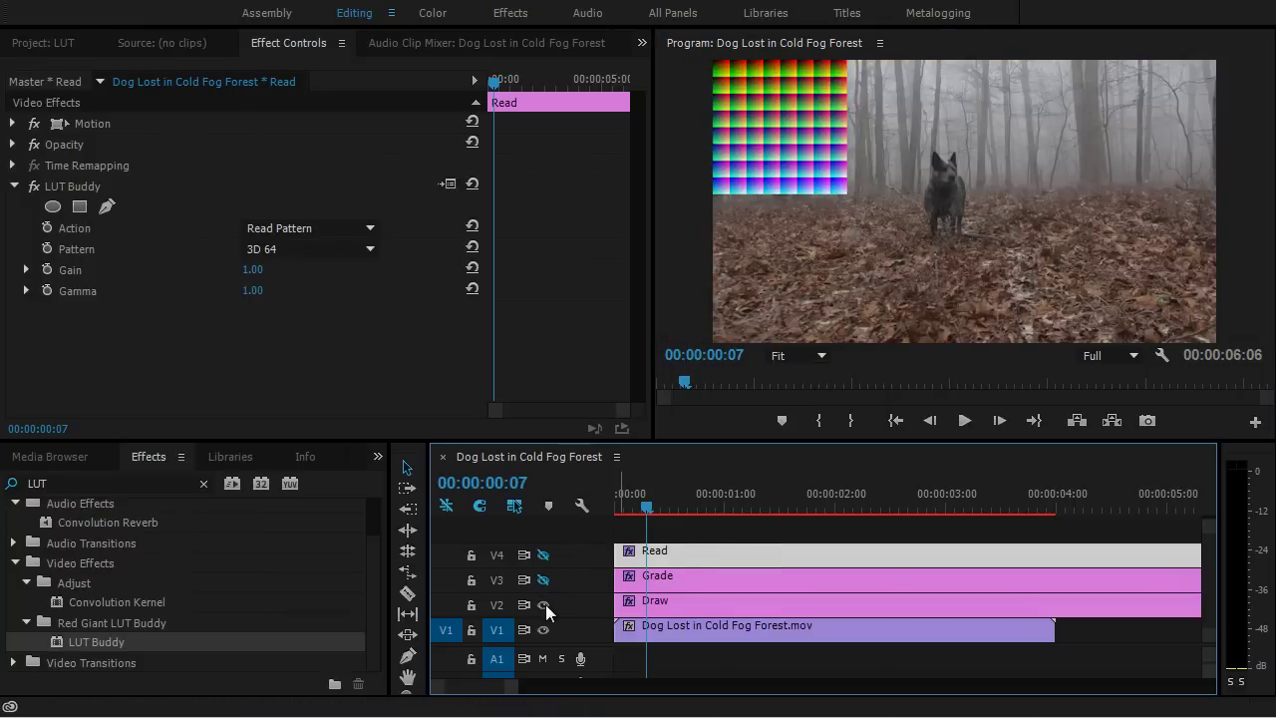
click(545, 604)
Apply Lumetri Color from Video Effects > Color Correction to the dog clip on V1.
click(757, 631)
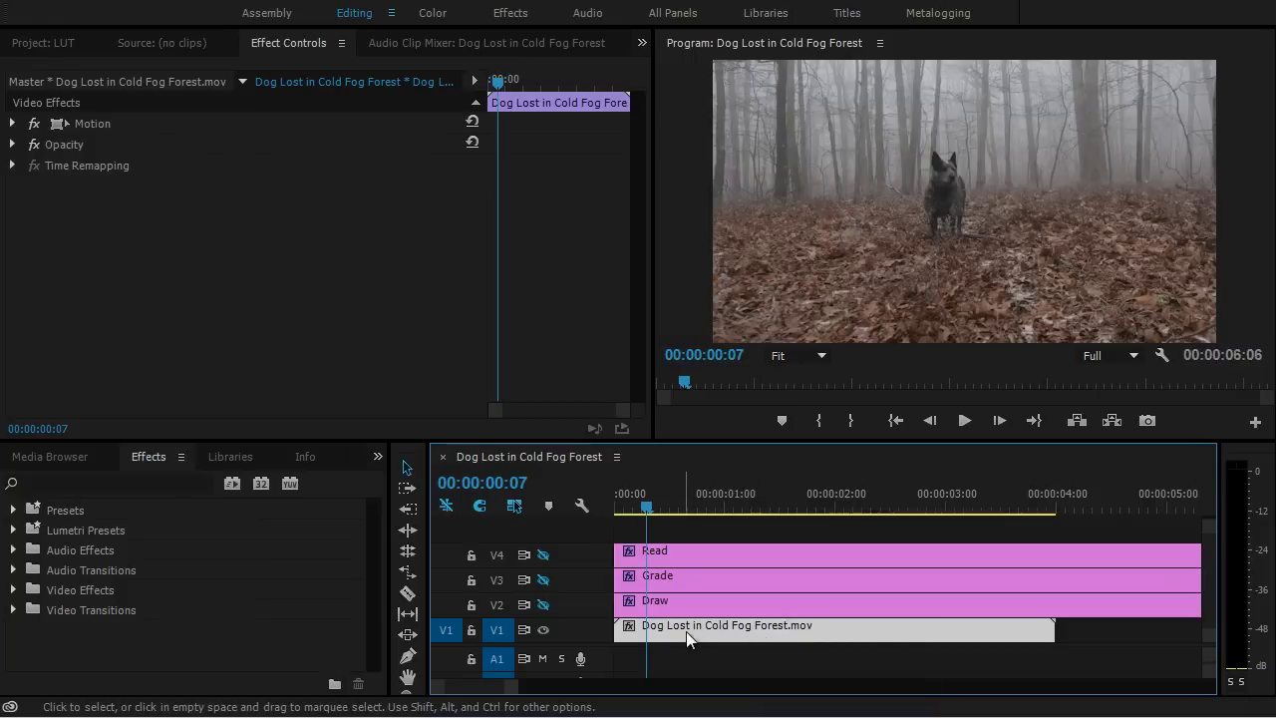
click(13, 589)
scroll(117, 596, down, 2)
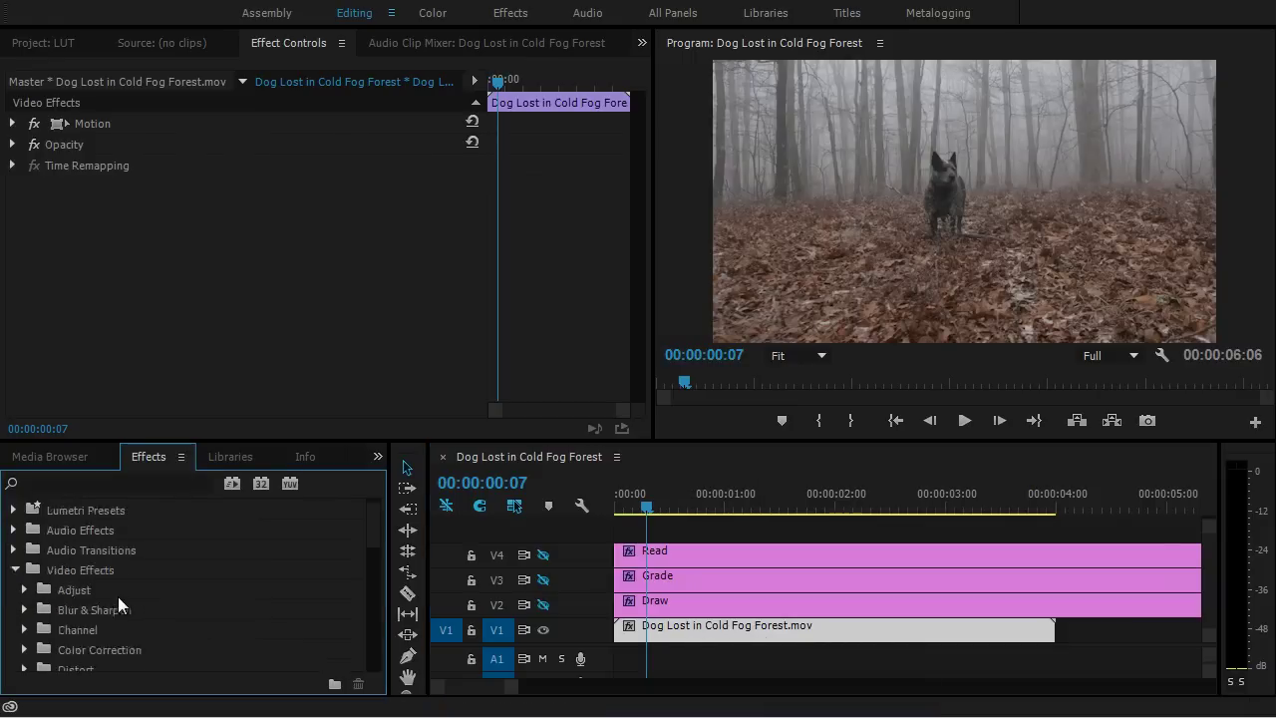
click(24, 589)
scroll(139, 591, down, 5)
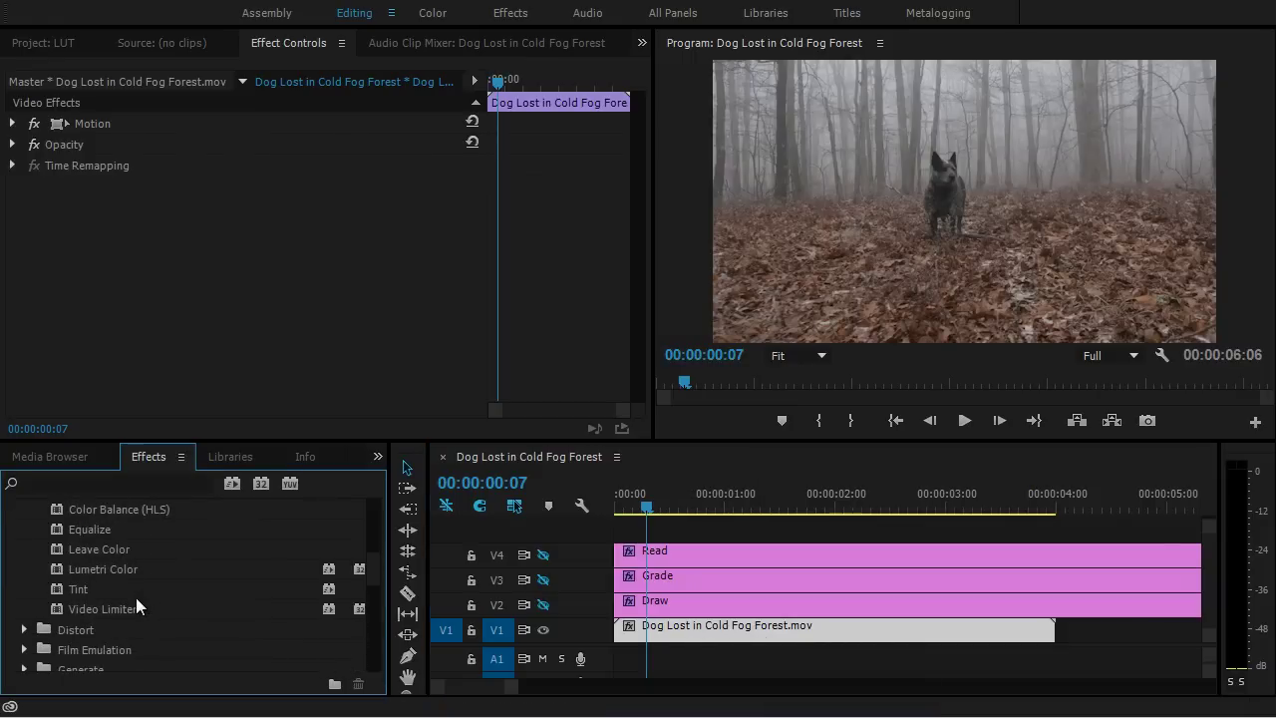
drag(100, 569, 663, 633)
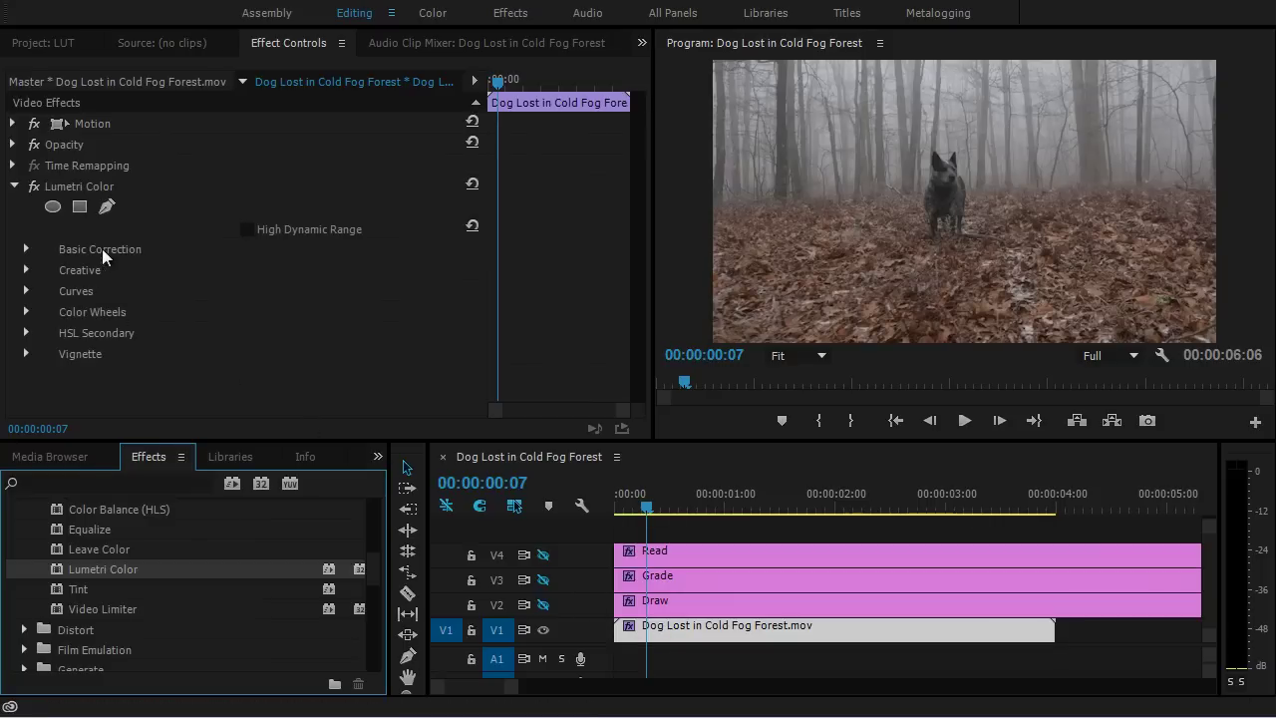
Browse to Warm Forest.cube and load it as the Input LUT in Lumetri Color's Basic Correction.
click(27, 249)
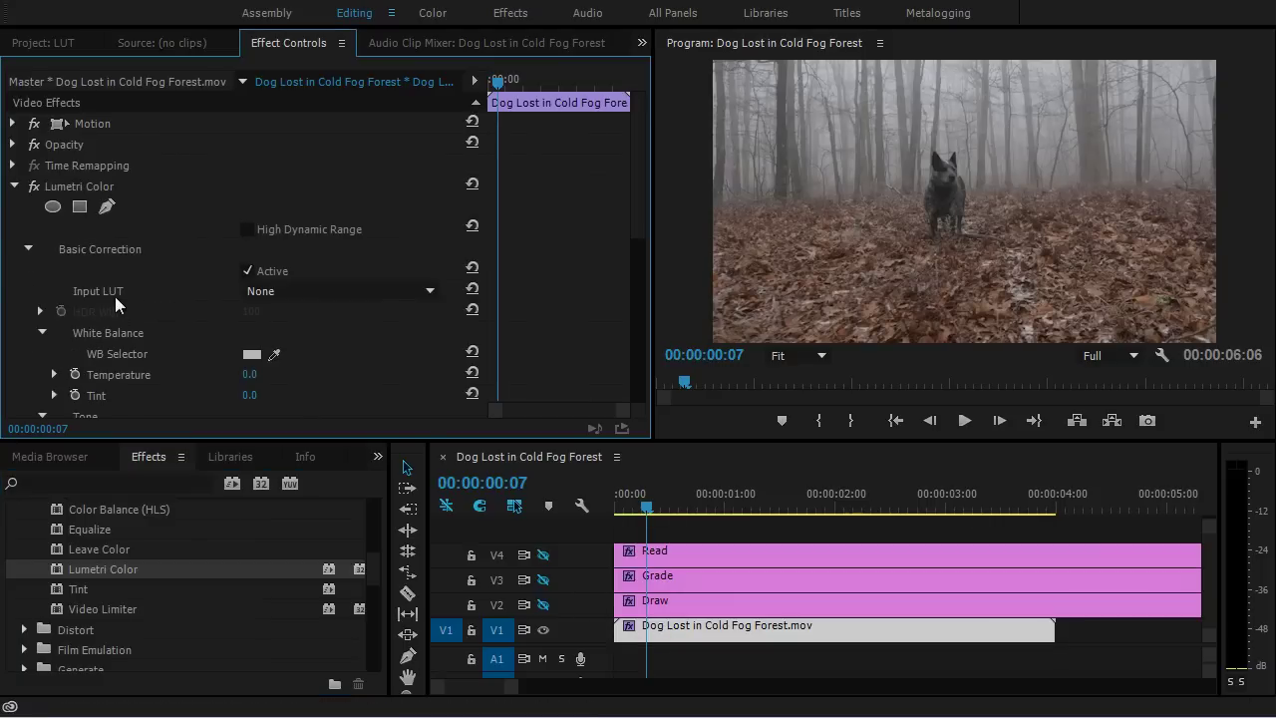
click(302, 290)
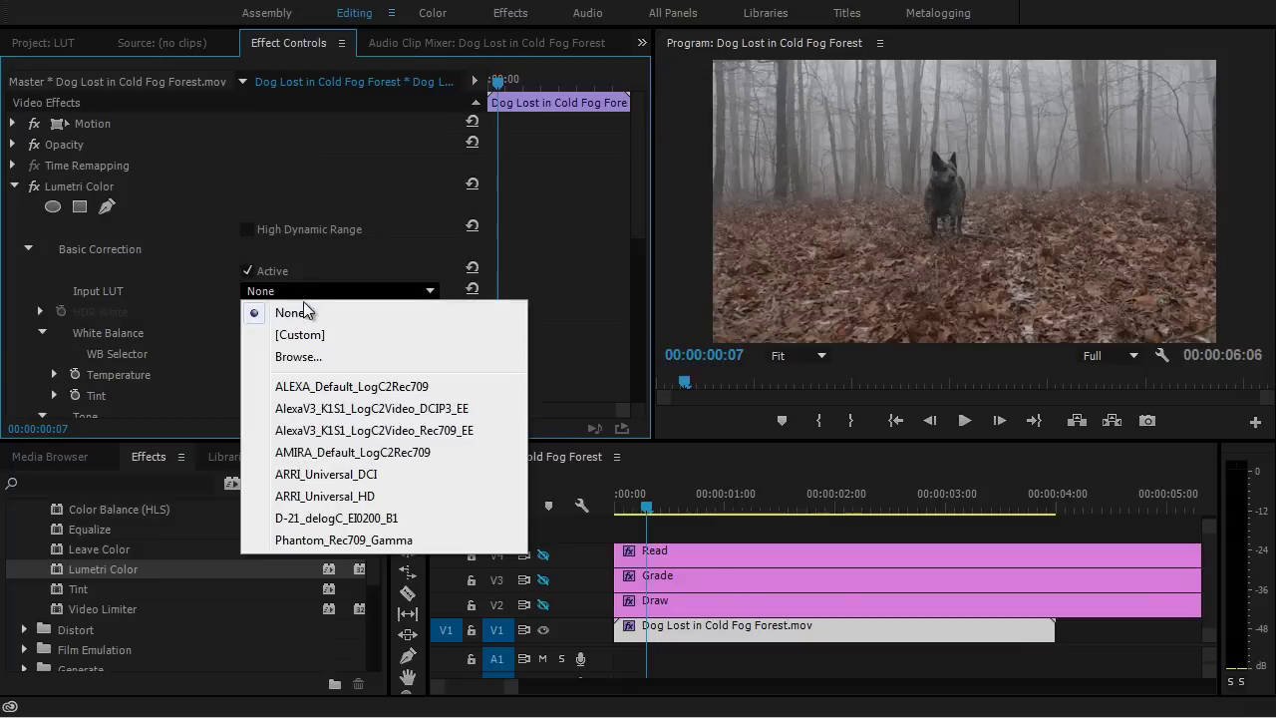
click(299, 356)
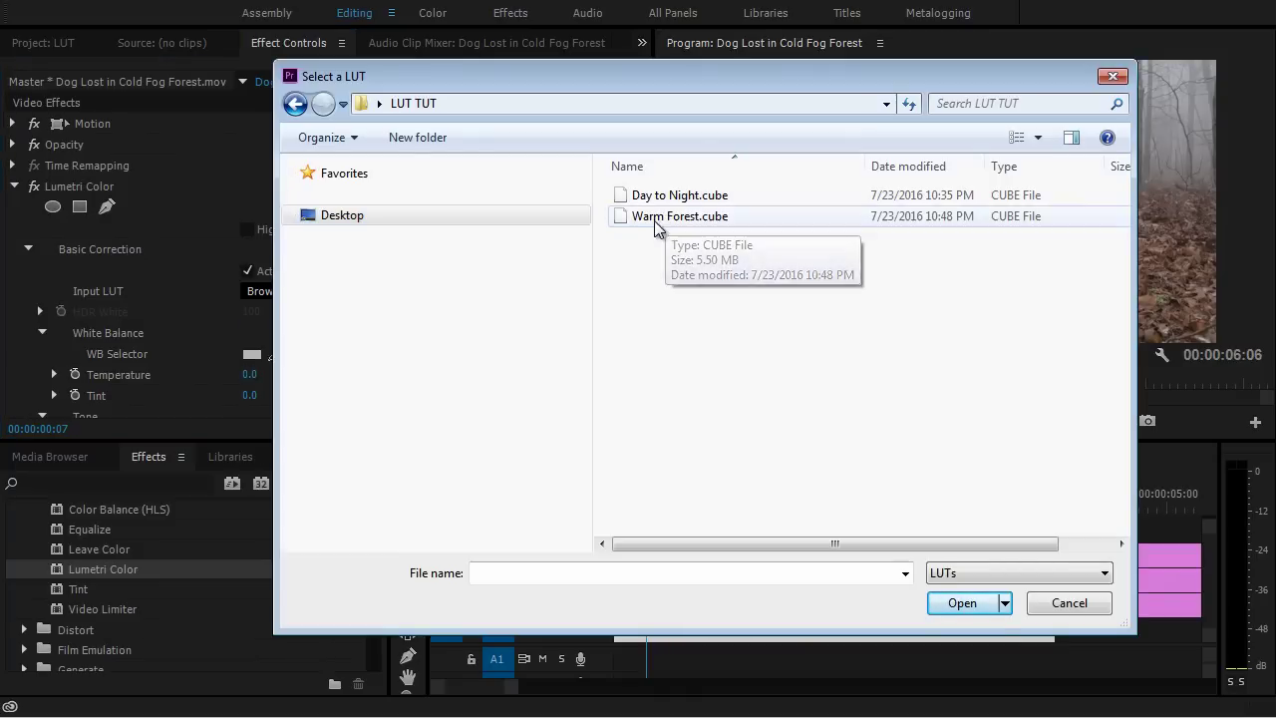
click(650, 226)
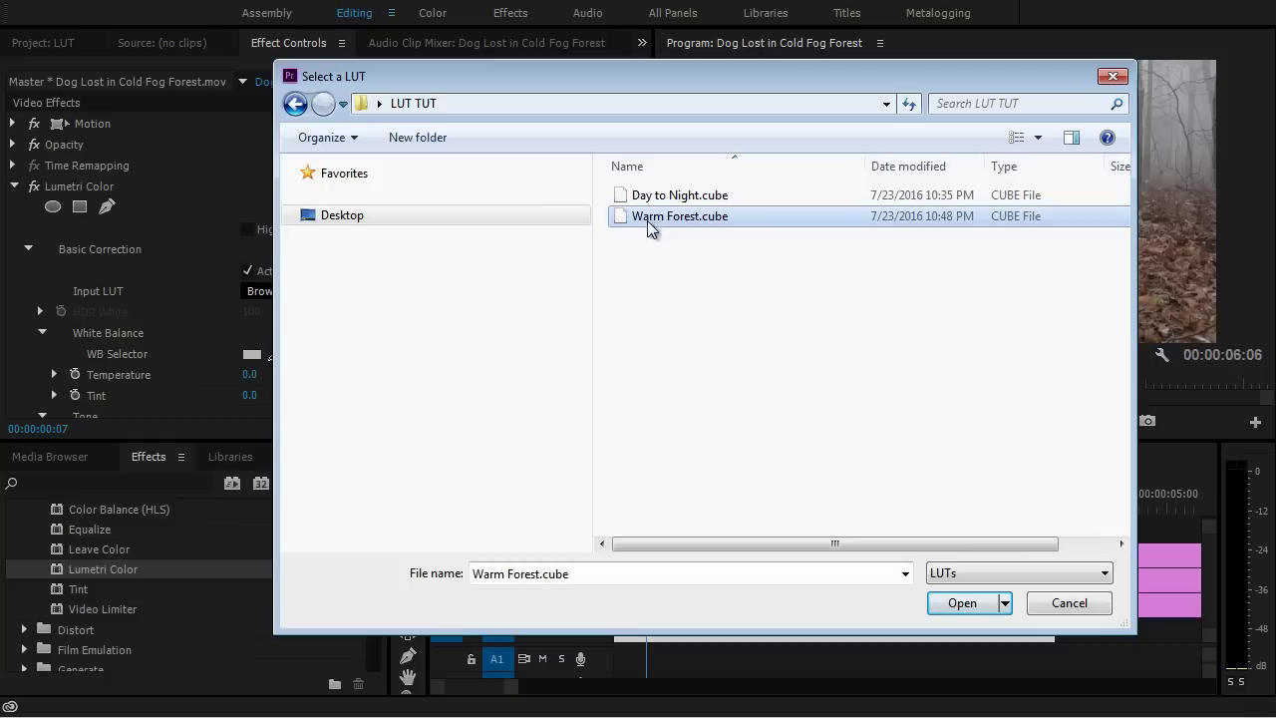
click(968, 605)
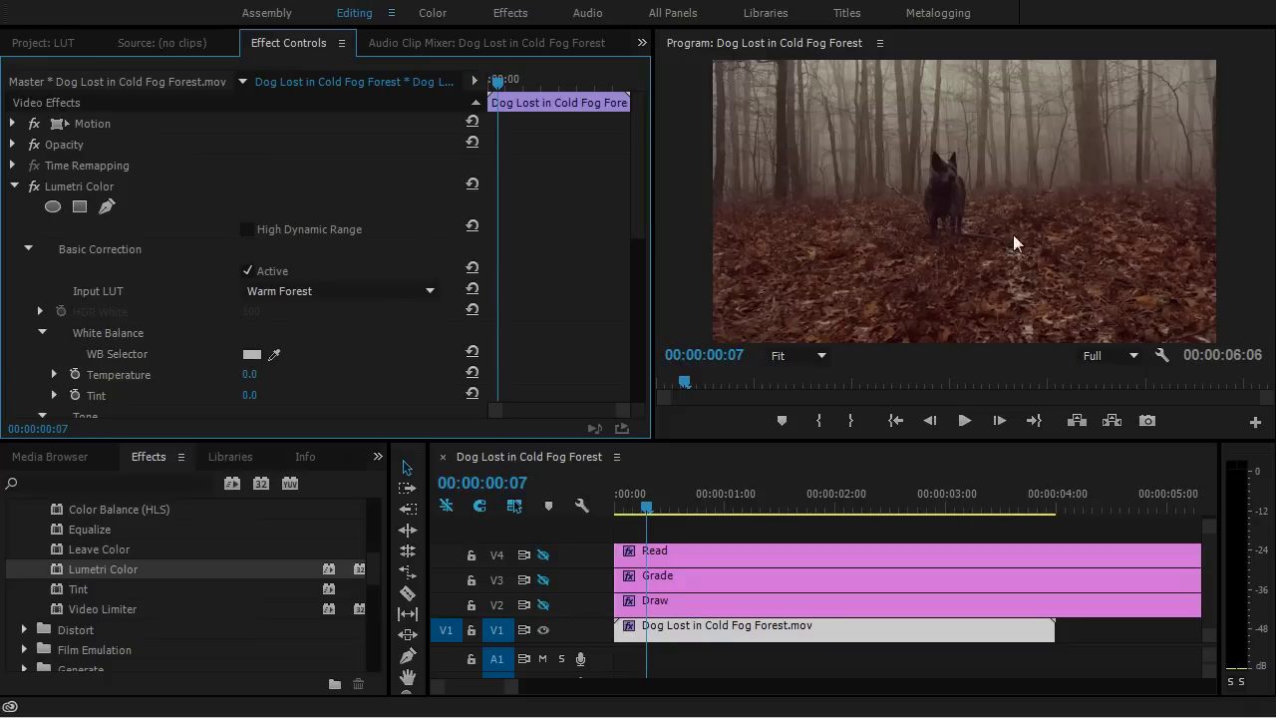